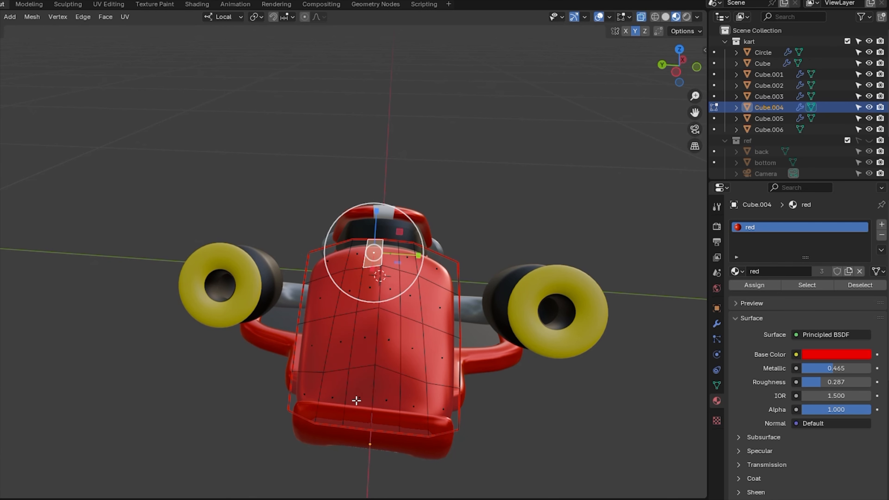
Select the two centre face strips along the red body panel and assign them the existing white material in a new slot
shift+click(386, 396)
ctrl+click(391, 254)
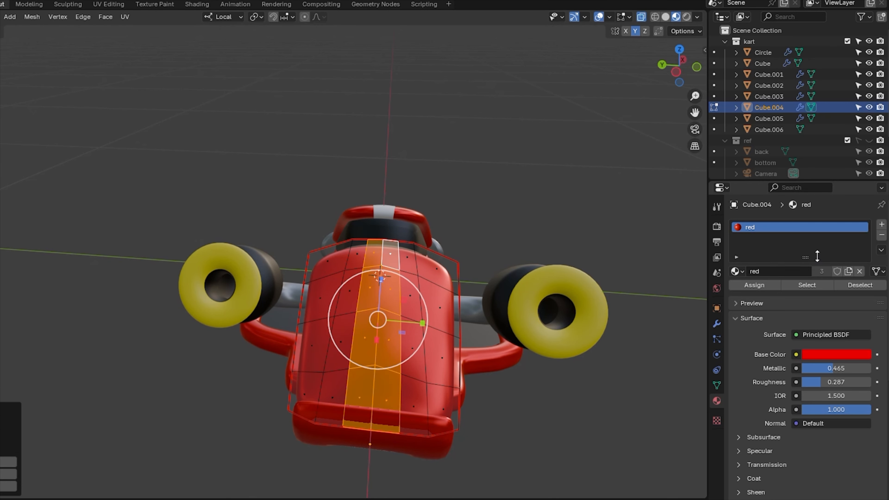
double_click(766, 238)
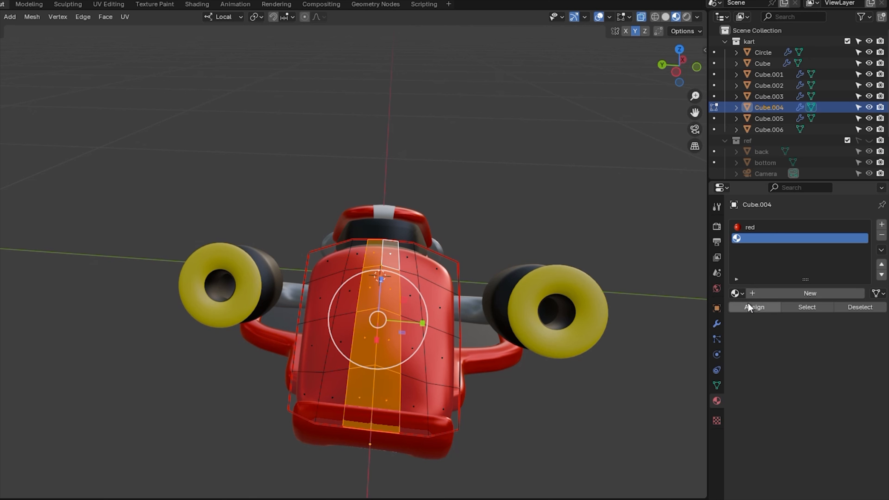
click(736, 294)
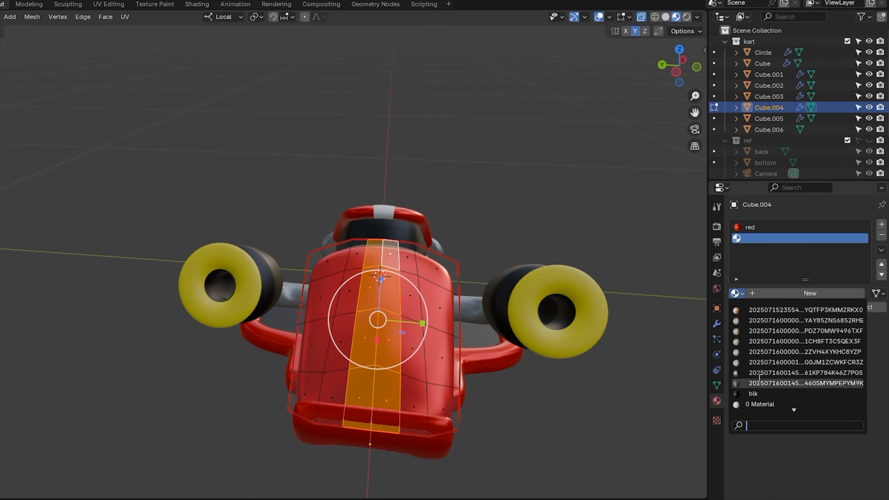
text(w)
click(770, 309)
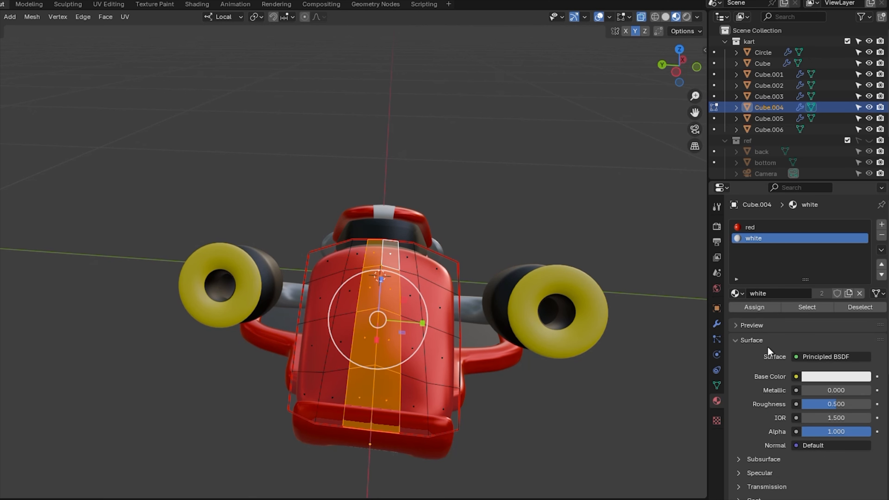
click(759, 307)
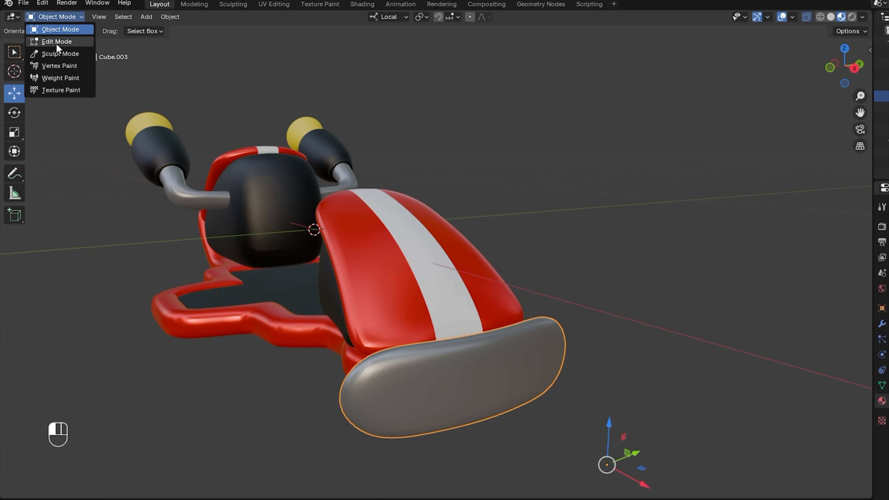
Inset all faces of the front bumper mesh by about 0.048 m in Edit Mode
click(70, 41)
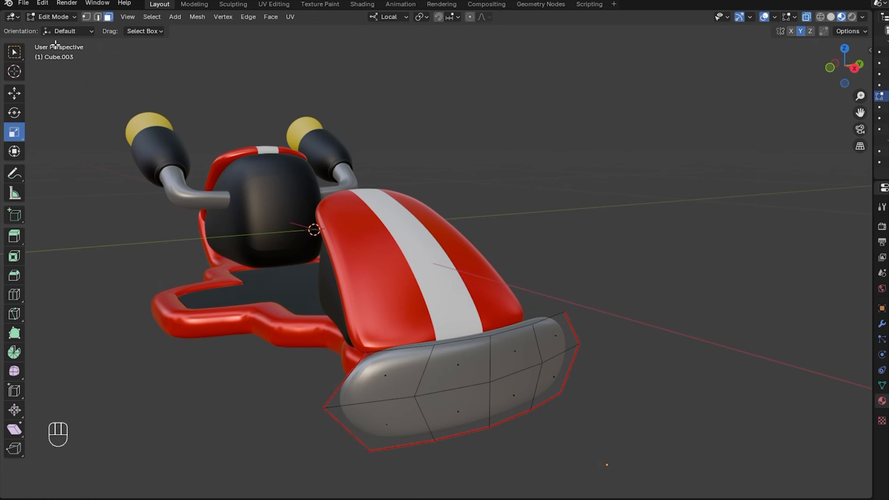
key(a)
right_click(680, 324)
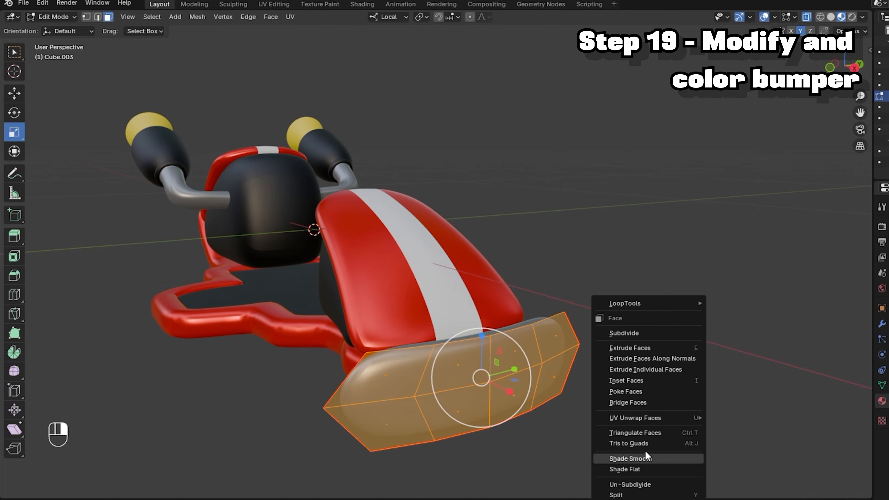
click(655, 383)
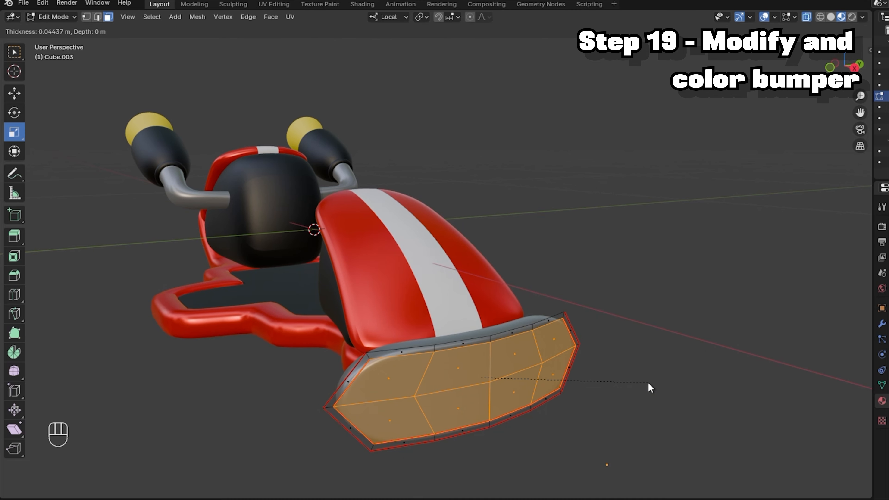
click(648, 383)
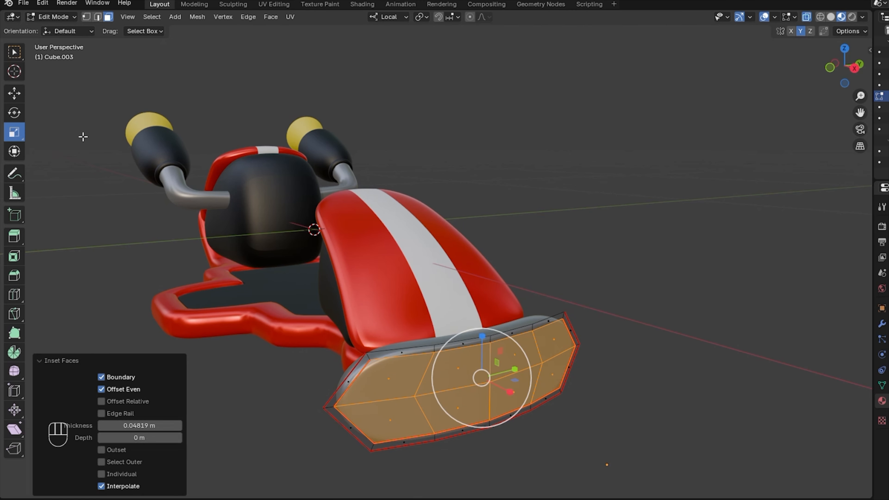
Invert the selection to give the bumper's rim a blue material, and inset the bumper's front faces again
click(157, 17)
click(168, 54)
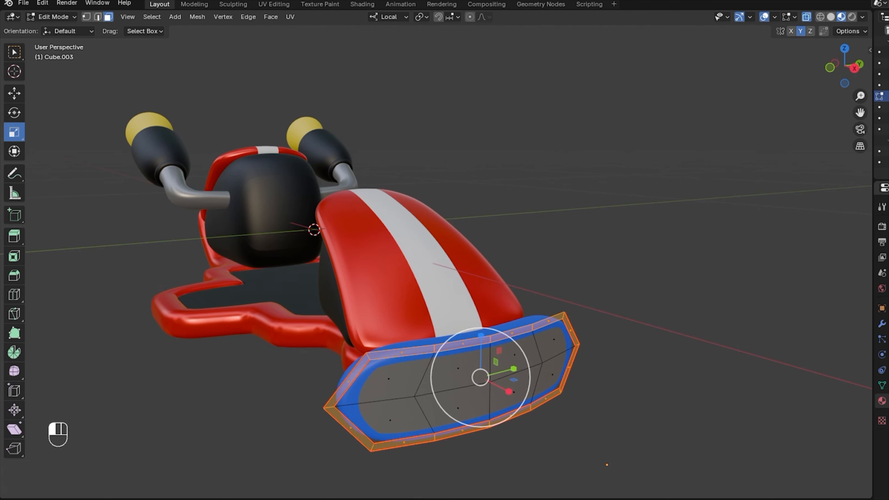
right_click(741, 240)
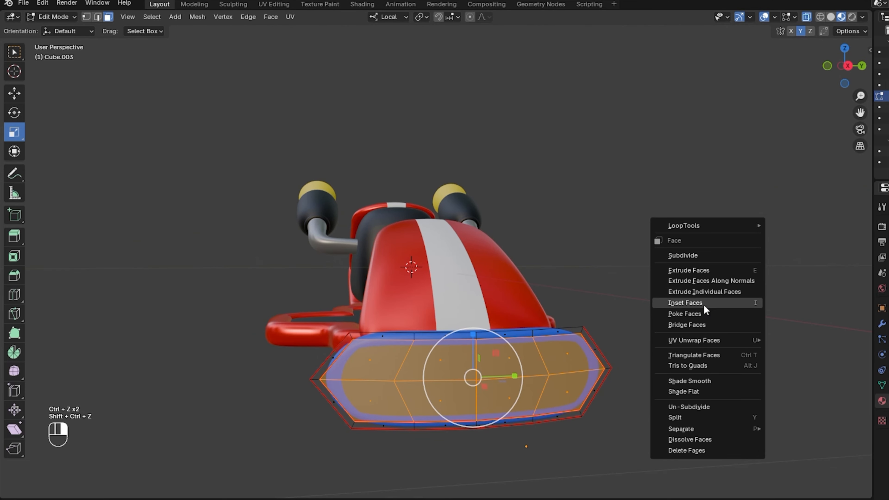
click(685, 303)
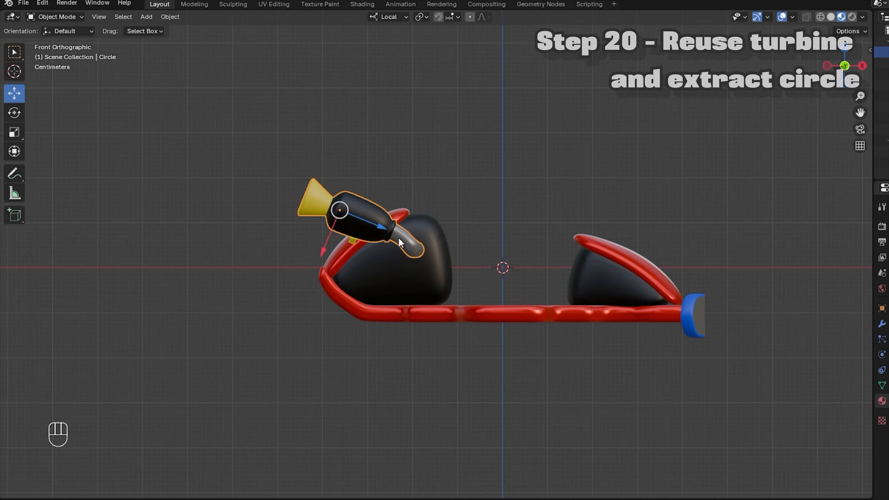
Duplicate the turbine in place and move the copy about 0.22 m along the global X axis
right_click(397, 237)
click(412, 244)
right_click(412, 244)
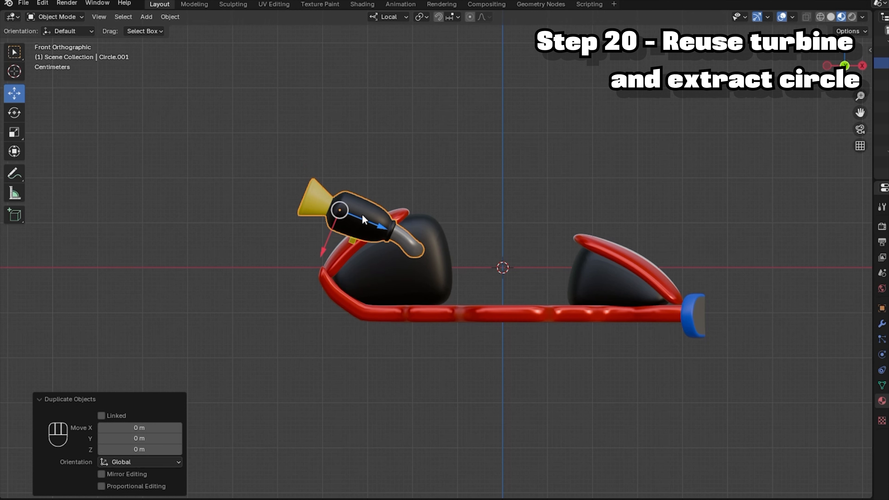
click(393, 17)
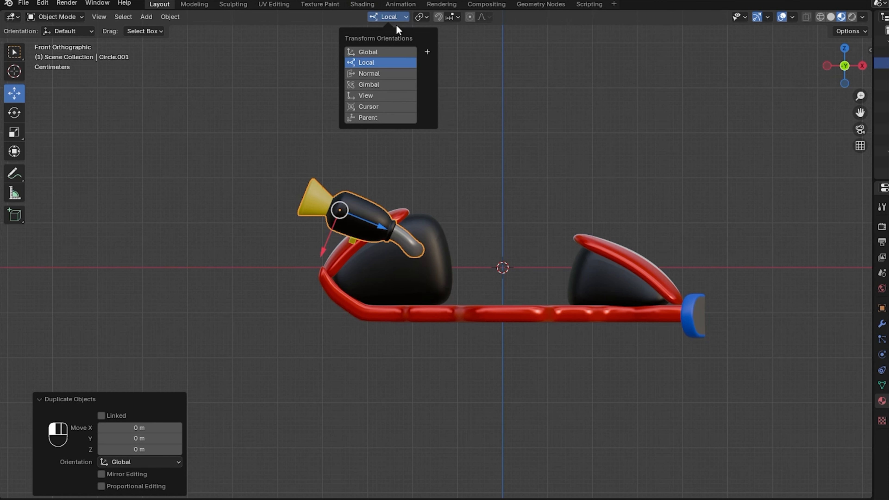
click(384, 52)
drag(368, 208, 468, 208)
Delete everything from the duplicated turbine except a single edge ring on its bent pipe
key(KP_Decimal)
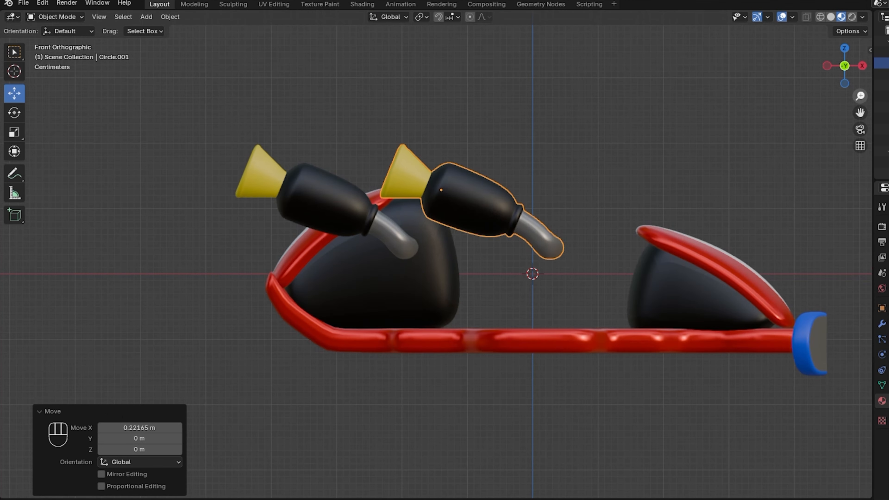
key(Tab)
click(152, 17)
click(184, 52)
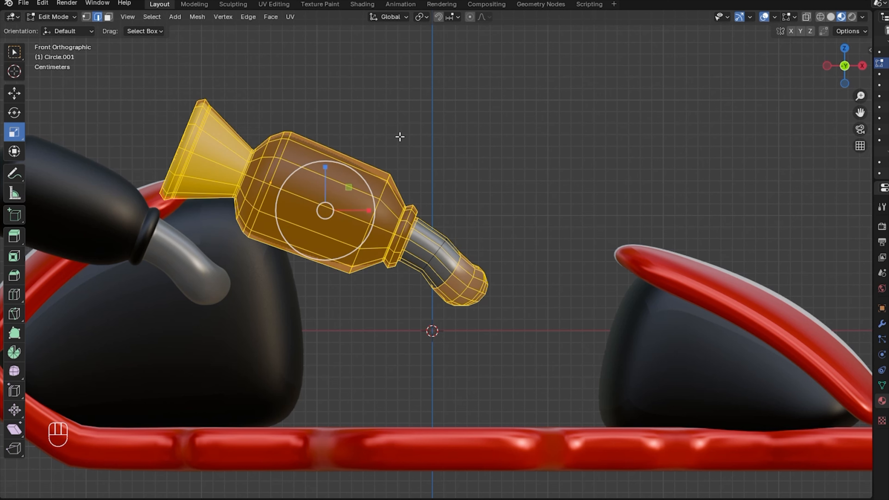
key(x)
click(367, 159)
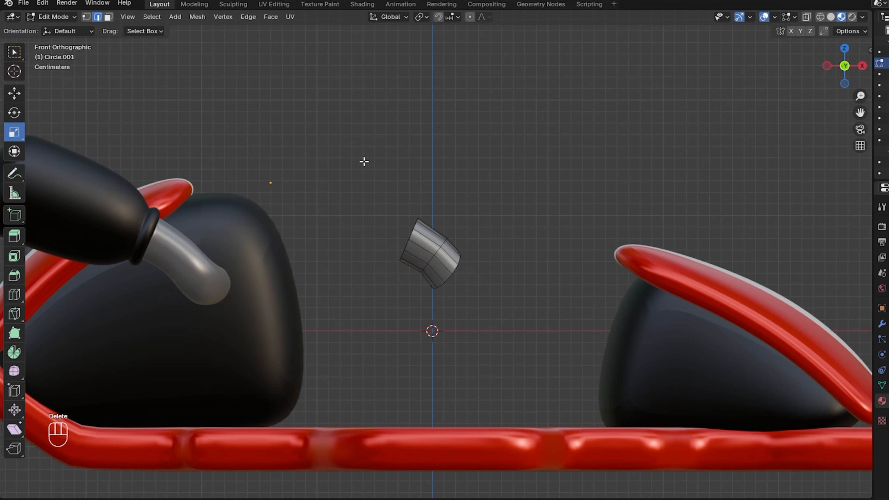
key(ctrl+i)
key(x)
click(463, 105)
Extrude the remaining ring's vertices in place and set the transform orientation to Local
key(1)
drag(354, 132, 500, 292)
key(e)
right_click(532, 151)
click(389, 17)
click(379, 62)
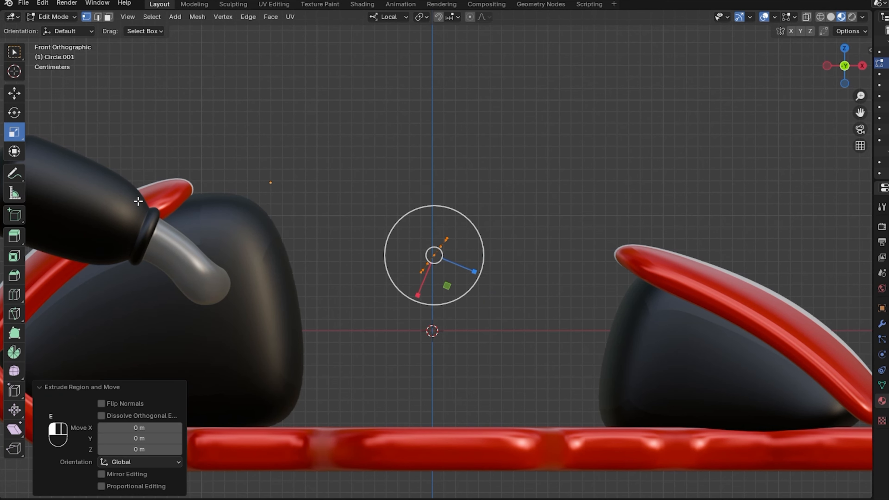
Delete the half of the ring's vertices that faces the kart's centre line
click(14, 94)
click(844, 48)
drag(860, 112, 865, 230)
drag(356, 320, 521, 403)
key(Delete)
key(Delete)
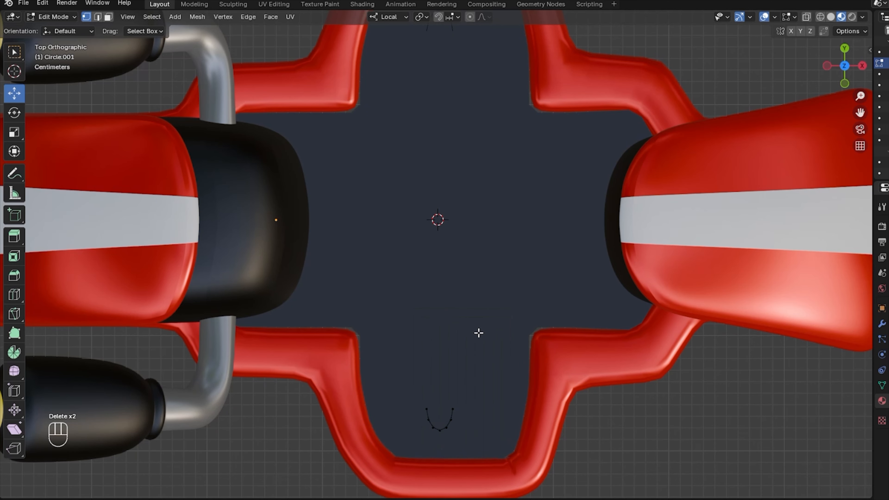
Move the half ring along local Y to meet its mirrored half at the centre line, with Mirror clipping enabled
drag(392, 388, 469, 436)
drag(430, 379, 436, 259)
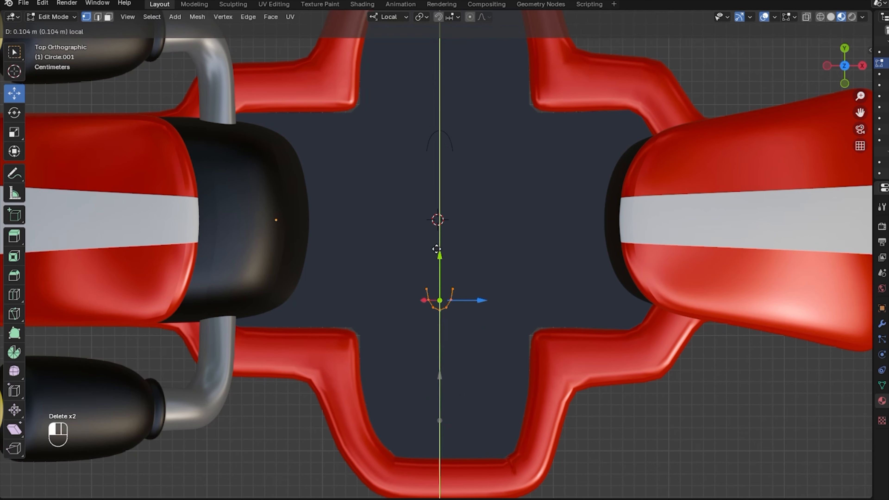
drag(433, 207, 433, 206)
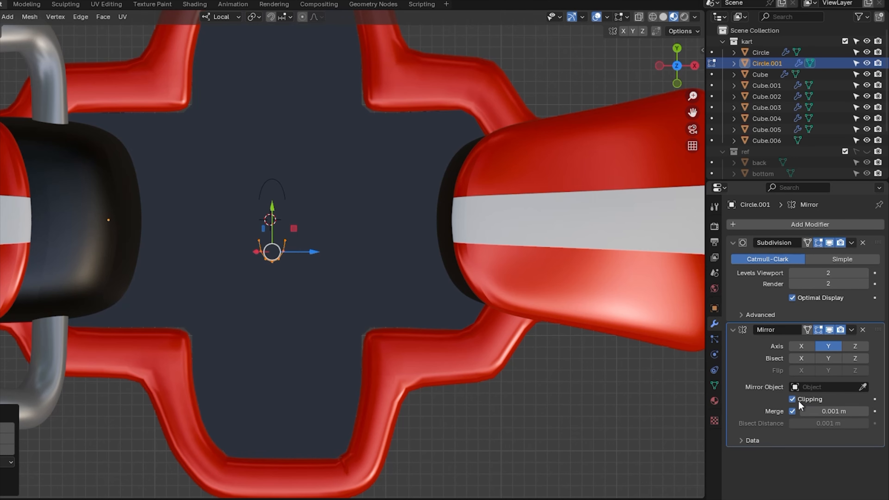
drag(271, 211, 280, 191)
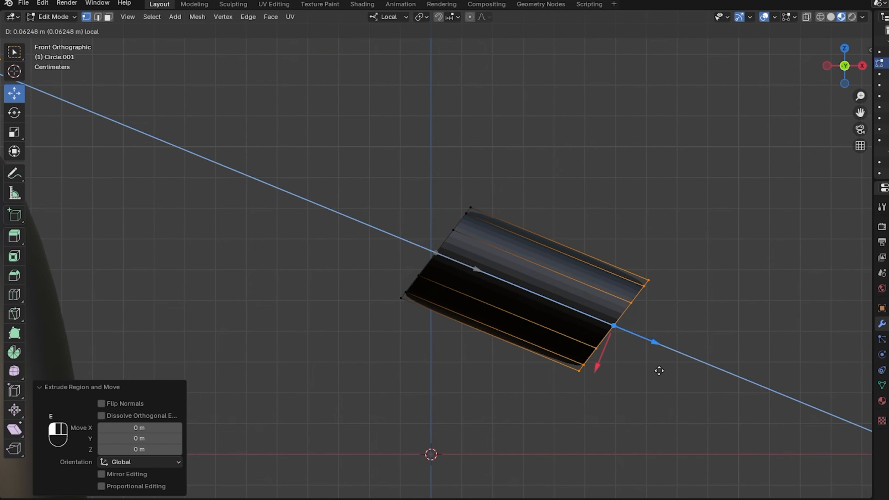
Extrude the ring along its local Z axis to form a slanted tube
click(657, 369)
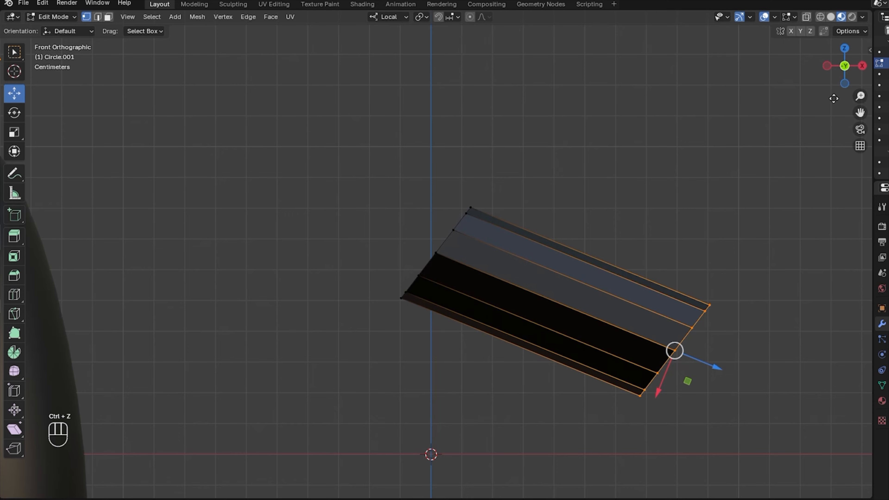
key(ctrl+z)
key(ctrl+z)
key(ctrl+shift+z)
key(ctrl+shift+z)
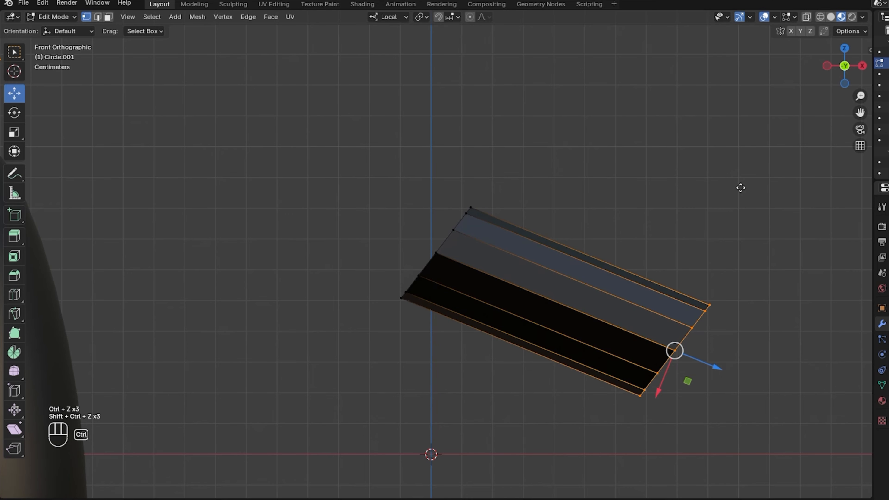
Lengthen the tube toward the hood along its axis, and shift the whole tube about 0.044 m in X and 0.018 m in Z
click(844, 66)
click(828, 65)
click(828, 66)
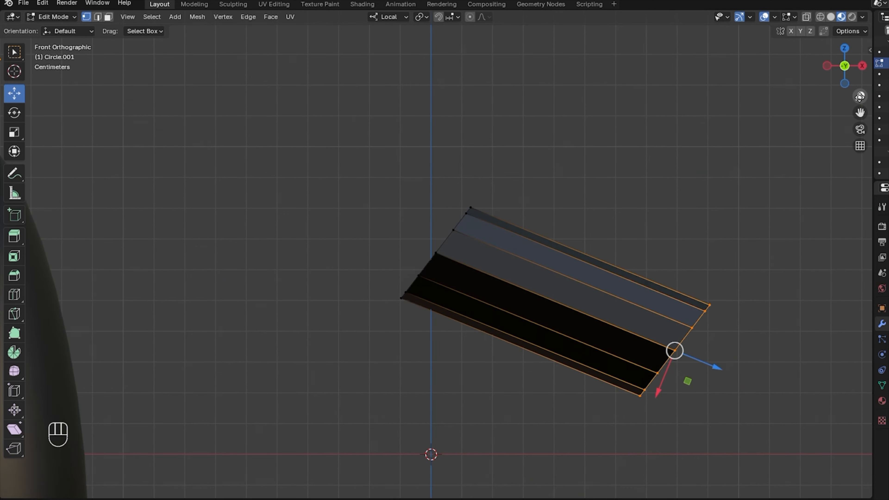
scroll(860, 95, down, 6)
drag(560, 310, 675, 359)
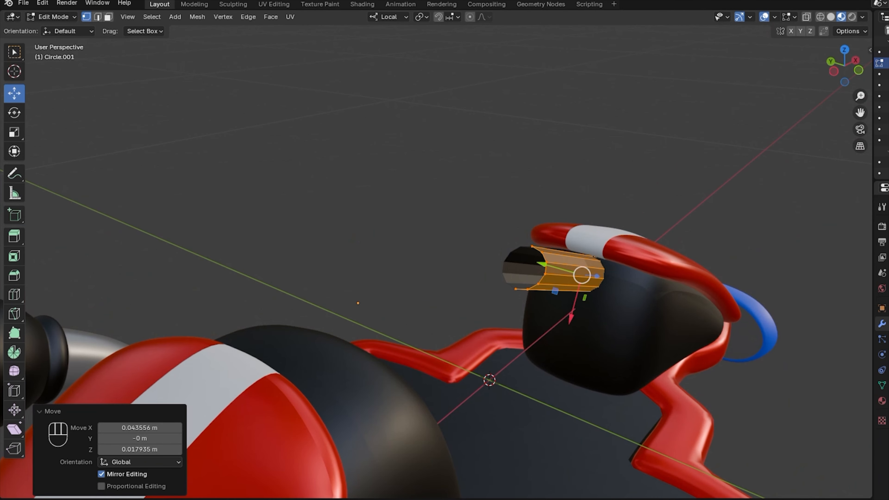
Return the tube to Object Mode and shade it smooth
click(53, 16)
click(69, 28)
right_click(525, 146)
click(536, 147)
Move the tube about 0.053 m along its local Z axis and rotate it to follow the column in the reference image
drag(844, 66, 837, 71)
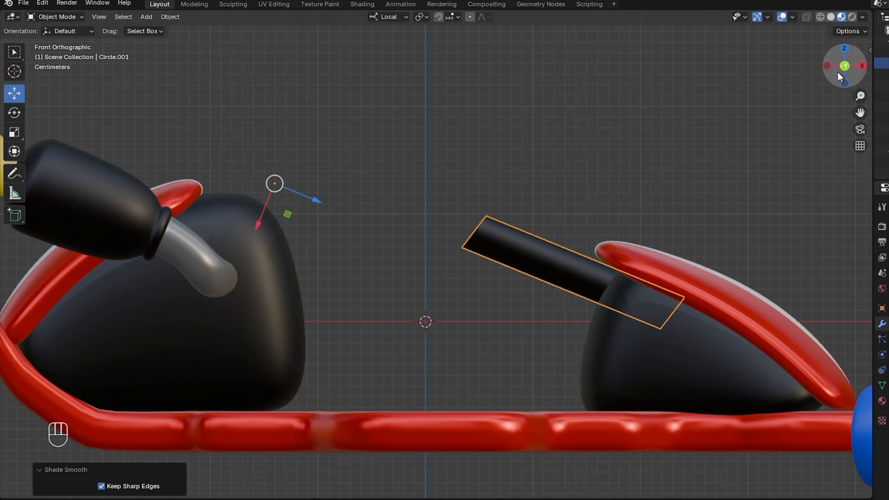
key(r)
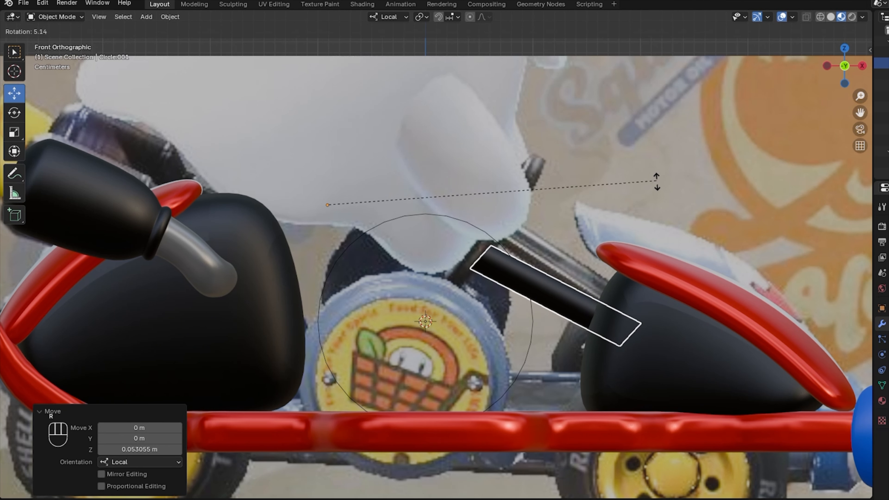
key(x)
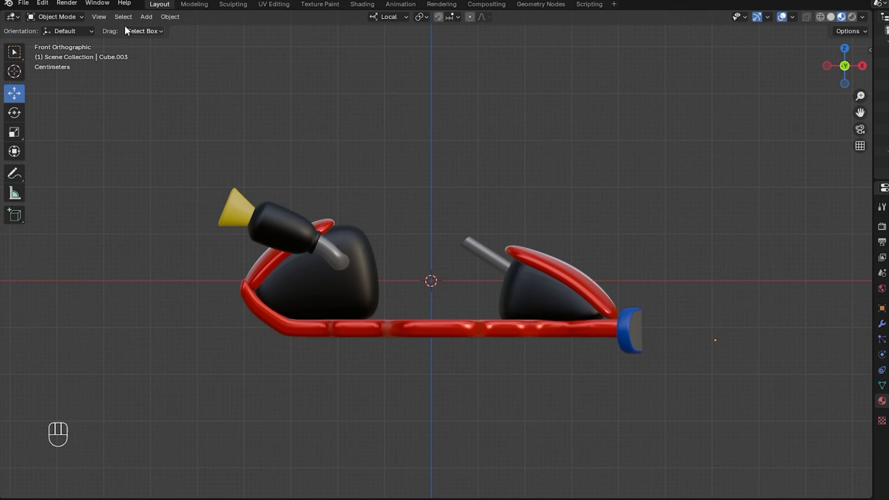
Add a cube at the world origin and scale it to 0.072 as the base of the seat
click(146, 17)
mouse_move(150, 29)
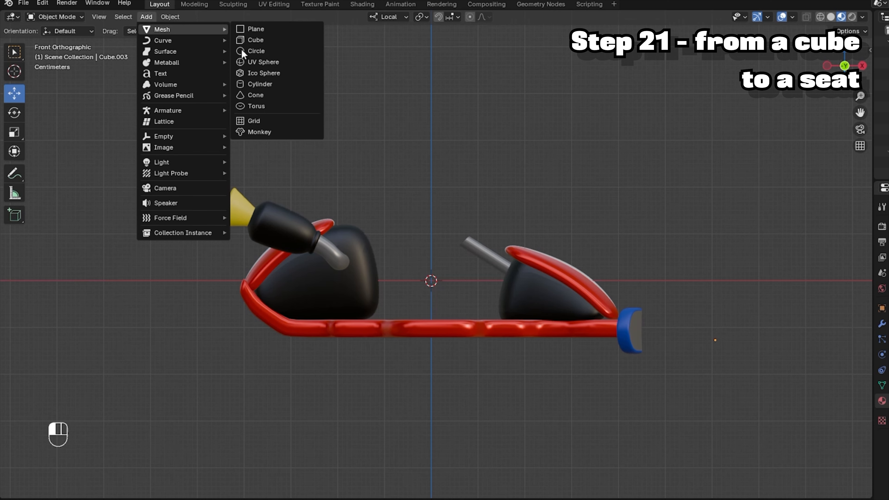
click(259, 43)
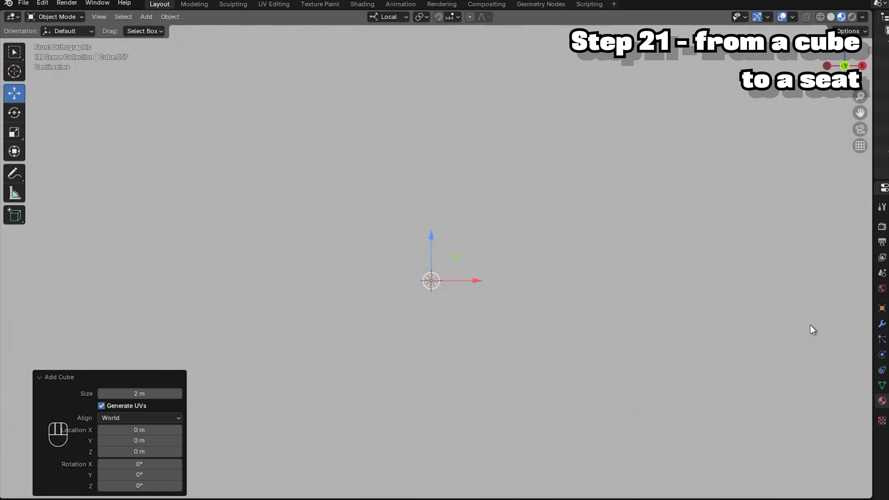
key(s)
click(455, 269)
Add one centred lengthwise loop cut to the cube in Edit Mode
drag(864, 52, 839, 80)
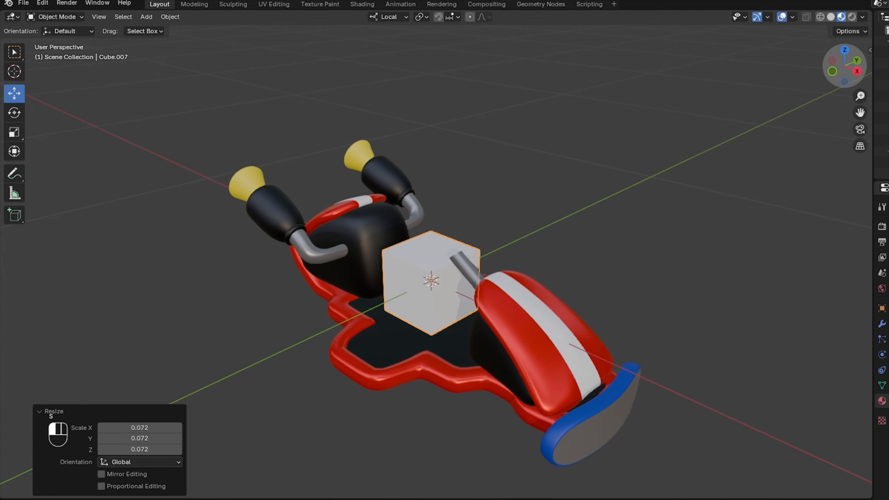
middle_drag(406, 80, 376, 79)
click(49, 18)
click(51, 32)
click(45, 19)
click(52, 41)
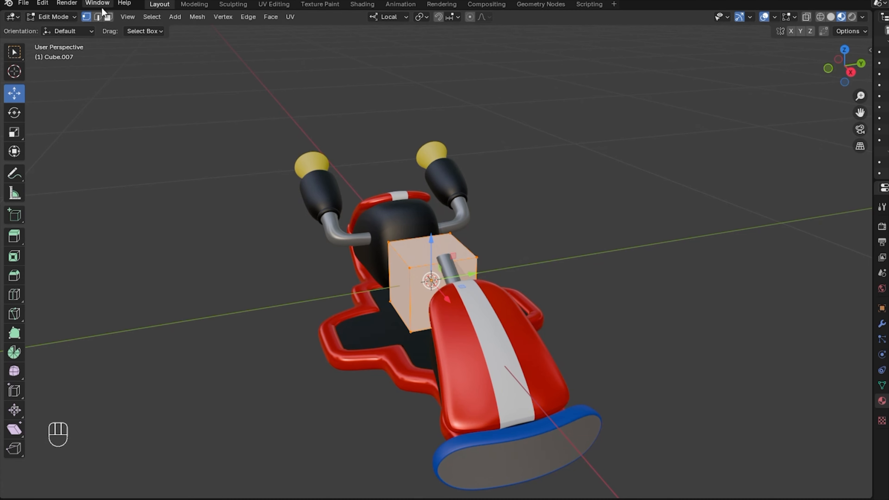
key(ctrl+r)
click(435, 249)
right_click(434, 250)
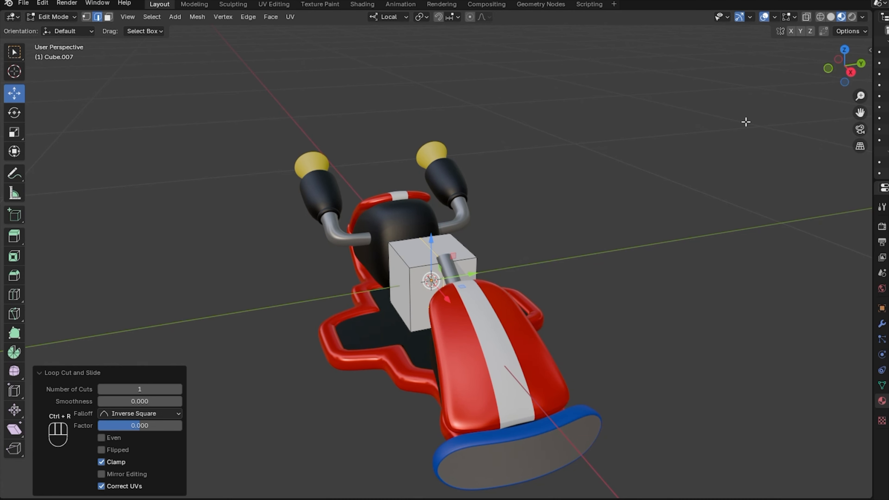
drag(843, 67, 847, 68)
click(844, 56)
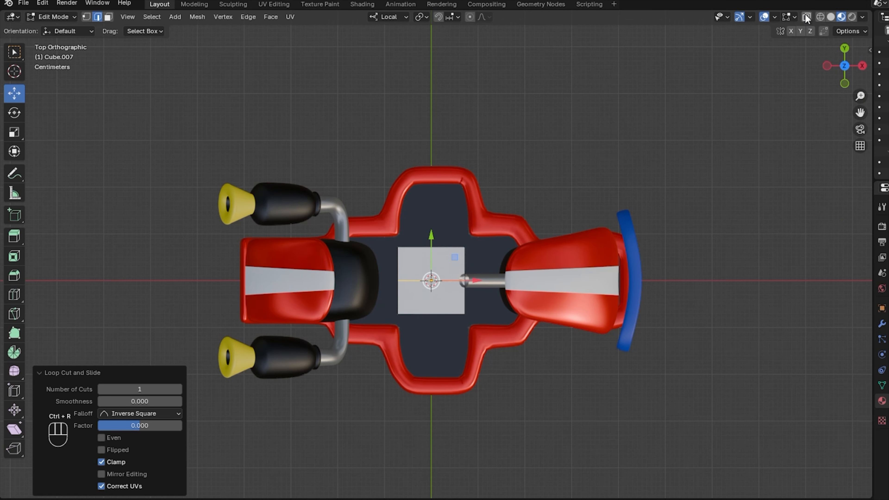
Delete the +Y half of the seat cube on one side of the centred loop cut
click(106, 19)
drag(323, 184, 519, 279)
key(x)
click(482, 301)
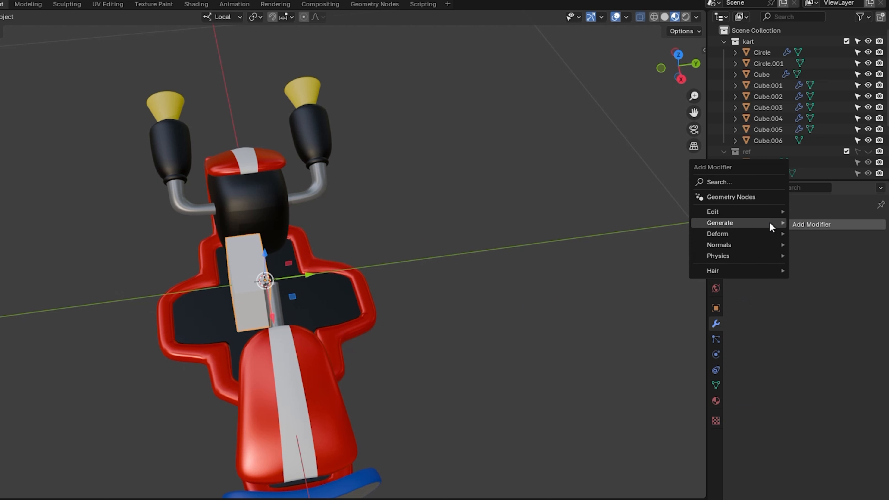
Add a Mirror modifier to the half cube and mirror it on the Y axis only
mouse_move(748, 231)
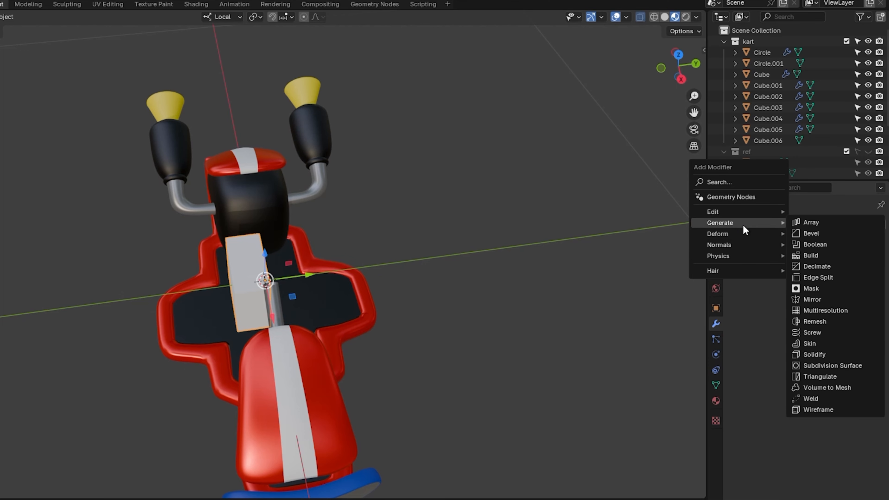
click(807, 300)
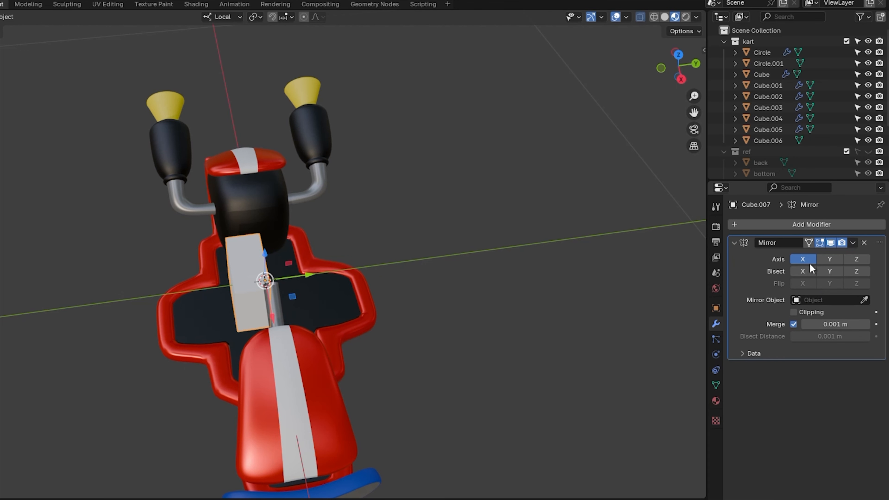
click(820, 261)
Move the half cube's outer side about 0.021 m outward along Y and the whole mesh about -0.059 m along X
drag(682, 65, 681, 93)
click(679, 65)
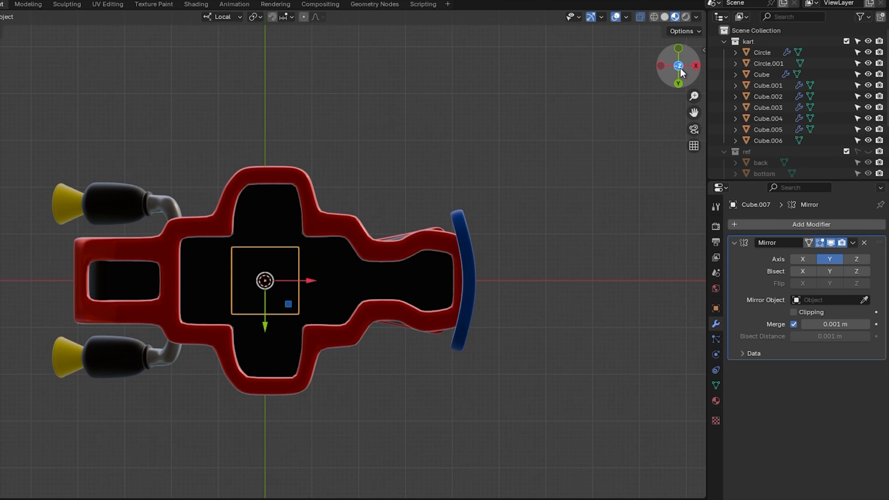
click(679, 66)
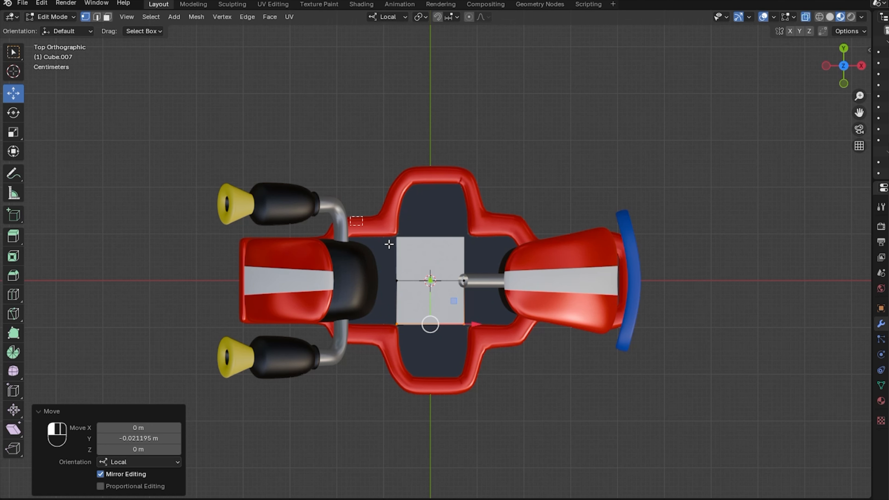
key(g)
key(x)
click(609, 66)
Lower the whole mesh along Z in two moves of about 0.014 m and 0.062 m, using the side reference image
click(843, 83)
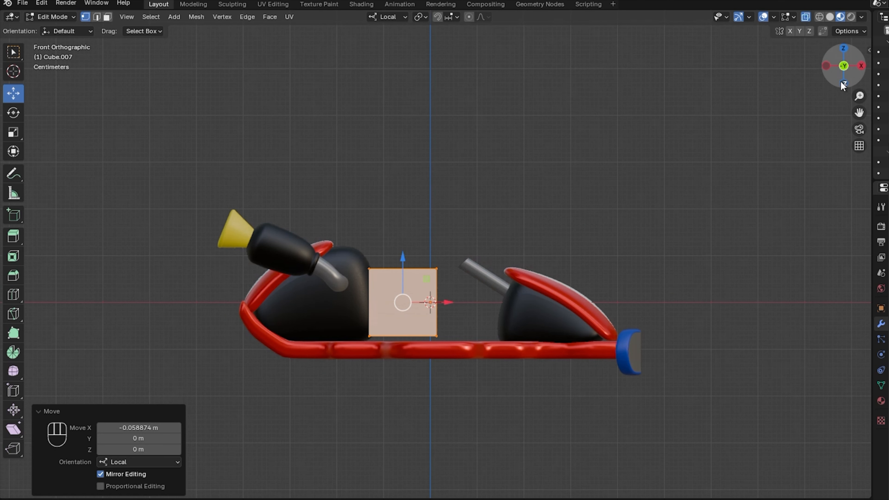
scroll(845, 106, up, 3)
mouse_move(380, 292)
mouse_down()
mouse_move(380, 481)
mouse_move(379, 302)
mouse_up()
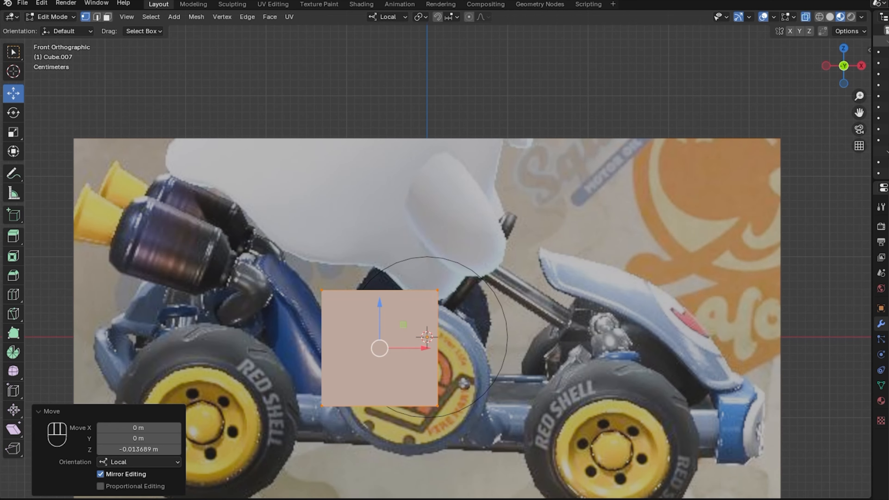
drag(380, 303, 393, 361)
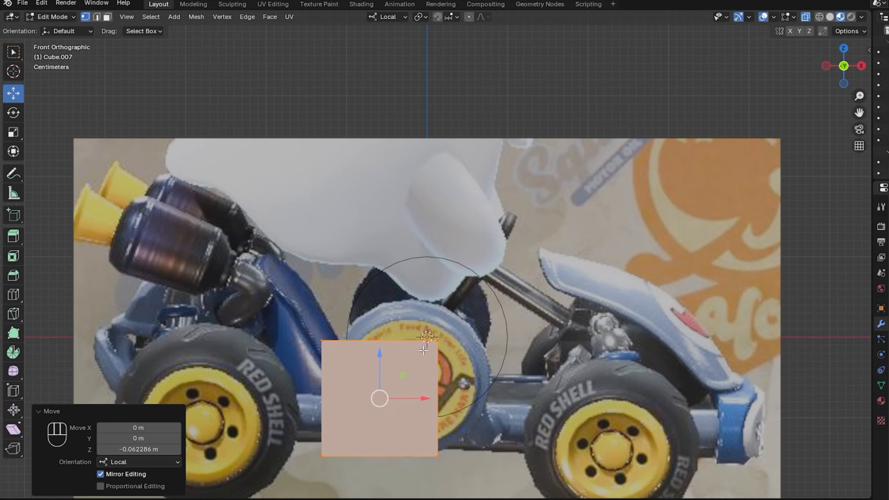
Rotate the cube's top vertices to the backrest's slant, move them rearward along X and scale them down to match the reference
drag(288, 297, 490, 364)
key(r)
click(525, 225)
drag(416, 340, 343, 351)
key(s)
click(488, 362)
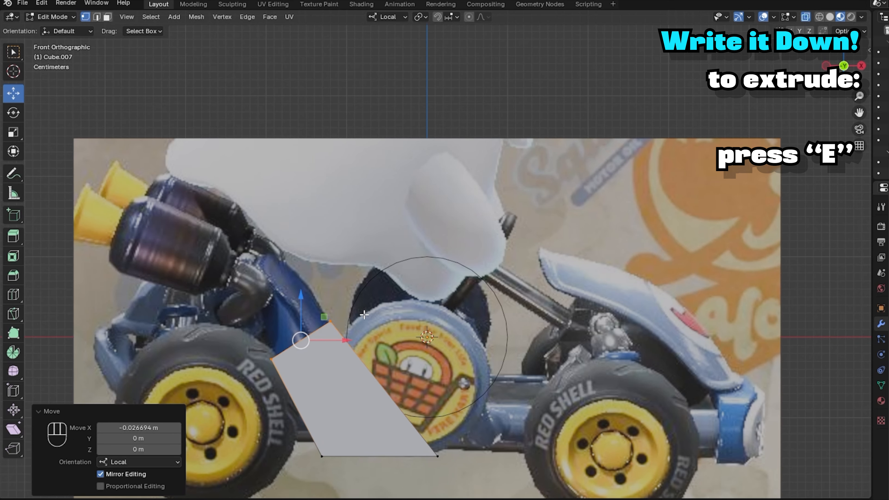
Extrude the slanted top up along the backrest in the reference image and scale its end to 0.730
key(e)
click(308, 242)
key(s)
click(293, 248)
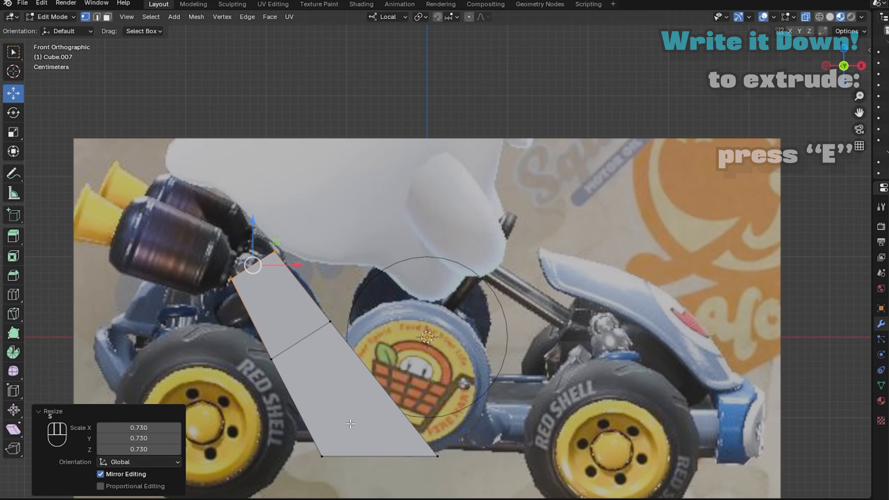
Raise the seat's bottom vertices along Z and shift them about -0.035 m along X to fit the reference
click(315, 455)
key(g)
key(z)
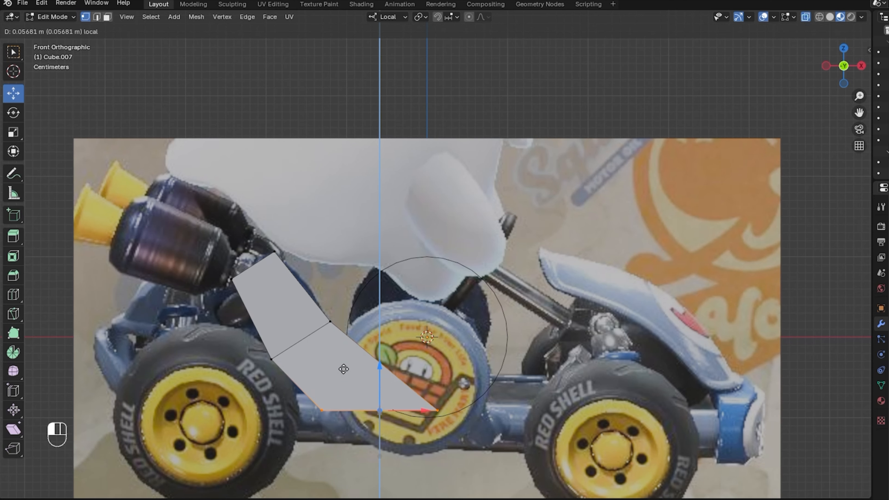
click(387, 395)
key(g)
key(x)
click(360, 385)
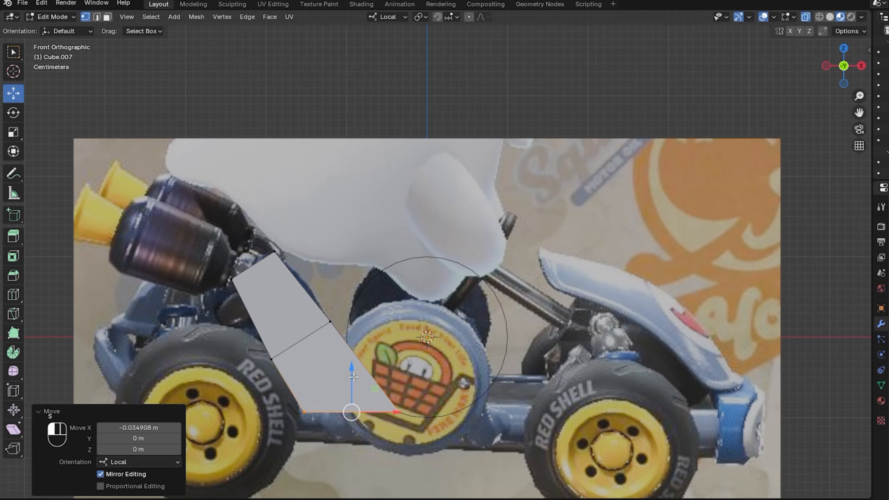
key(g)
key(z)
drag(360, 356, 361, 356)
Add a loop cut across the lower seat section, scale it down and position it along the seat's bend
key(ctrl+r)
double_click(335, 344)
key(s)
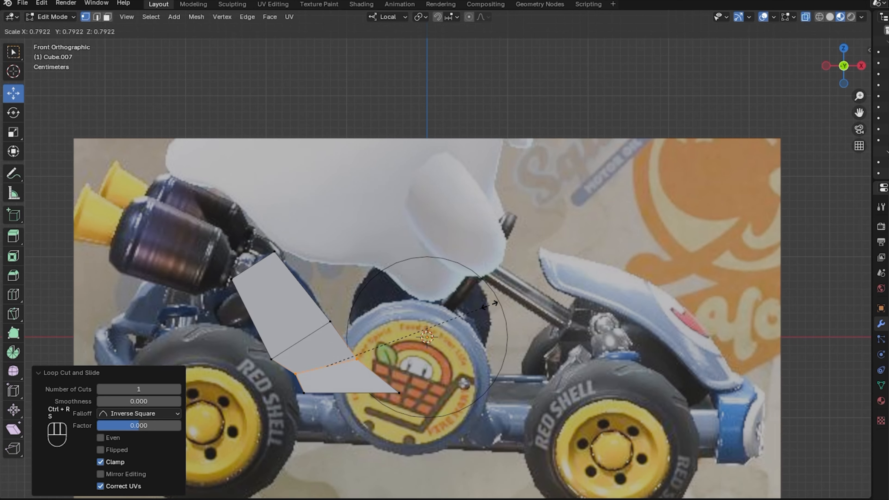
click(393, 328)
key(g)
click(688, 327)
Reposition the front vertices of the bend to even out the curve between backrest and base
drag(391, 334, 336, 366)
key(g)
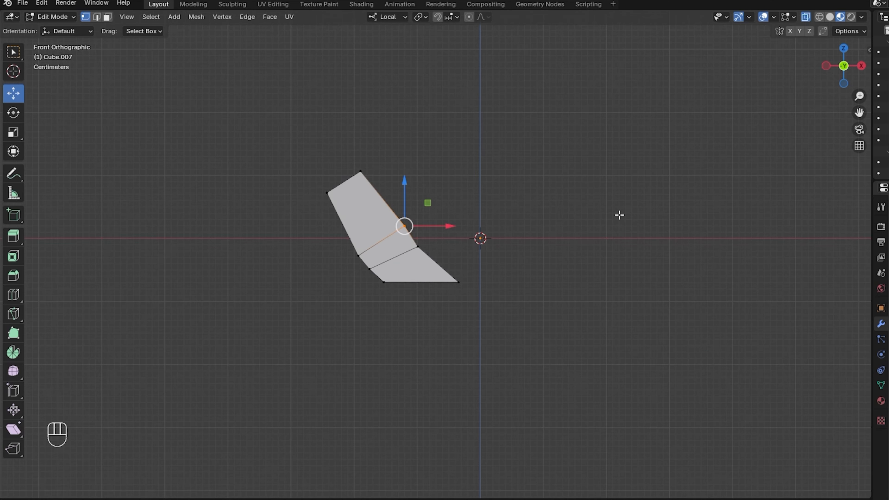
key(g)
click(616, 219)
Extrude the seat's bottom downward, and extrude the new block's front side about 0.086 m forward
click(401, 282)
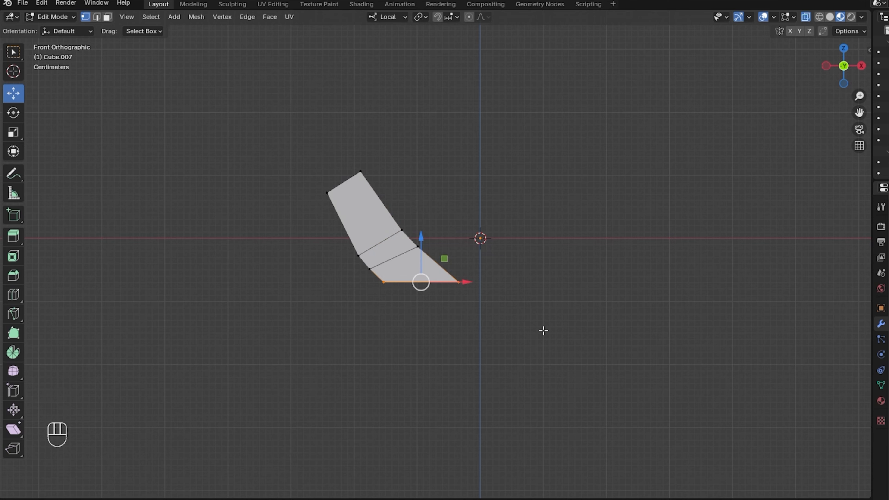
key(e)
click(528, 363)
click(458, 302)
key(e)
click(676, 296)
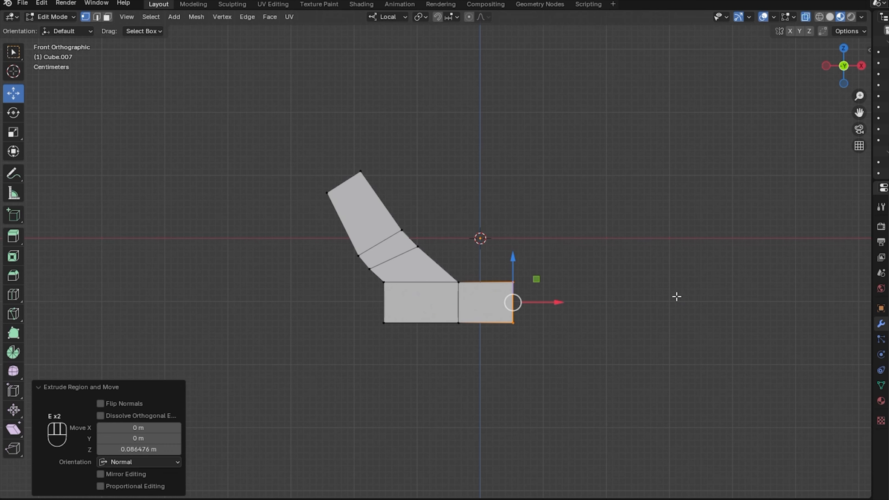
Extrude the seat's front end forward once more and lower its top front edge to form a slope
key(e)
click(611, 285)
drag(519, 249, 559, 288)
drag(535, 251, 531, 271)
Flatten the outer side vertices at the middle of the backrest along Y and rotate them -4.13° about local X
drag(845, 78, 773, 96)
click(845, 77)
drag(323, 137, 438, 405)
scroll(439, 405, up, 4)
drag(350, 210, 440, 332)
click(13, 133)
drag(449, 281, 385, 282)
click(14, 113)
mouse_move(446, 267)
mouse_down()
mouse_move(452, 258)
mouse_move(445, 268)
mouse_up()
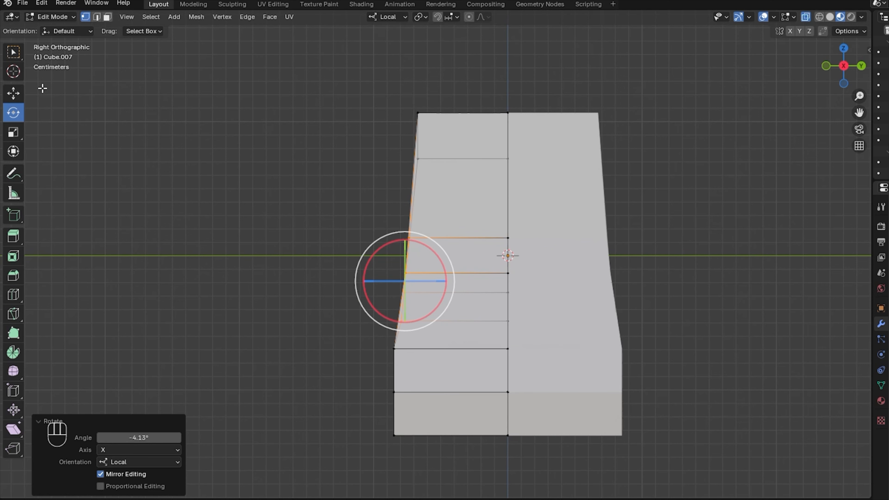
Adjust the backrest's upper rear side vertex along Y and move the seat's bottom rear corner forward along X
click(13, 93)
click(418, 159)
drag(456, 165, 453, 166)
click(825, 65)
drag(520, 420, 551, 451)
drag(583, 441, 634, 443)
Move the seat's outer side vertices along Y in top view and show the kart collection again
key(g)
key(x)
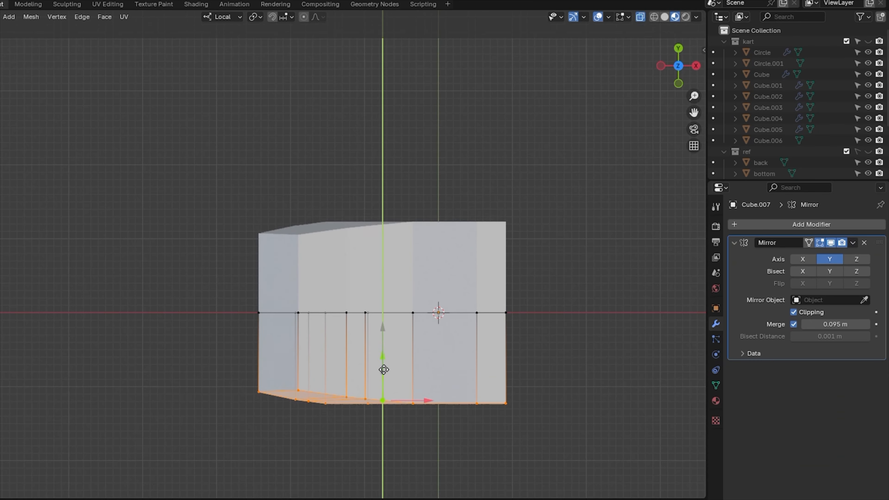
click(868, 42)
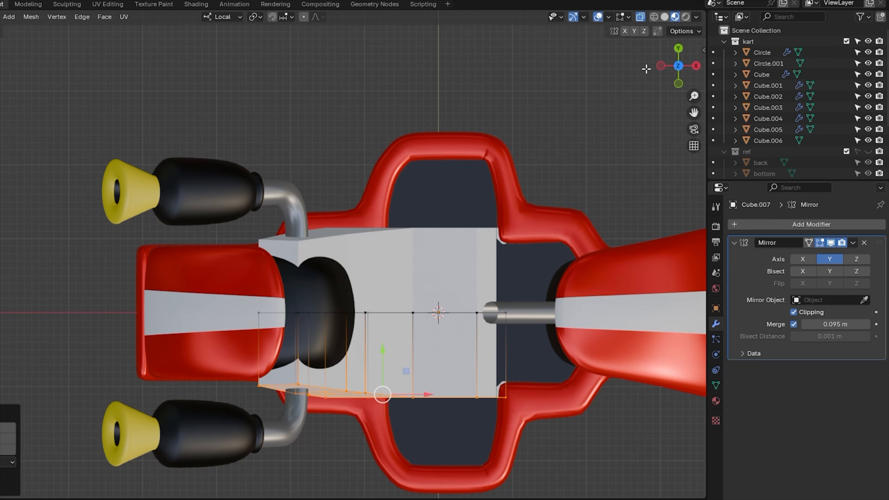
Select the whole seat mesh, scale it down and raise it along Z to rest on the kart's frame
drag(678, 67, 686, 58)
click(672, 68)
click(1, 17)
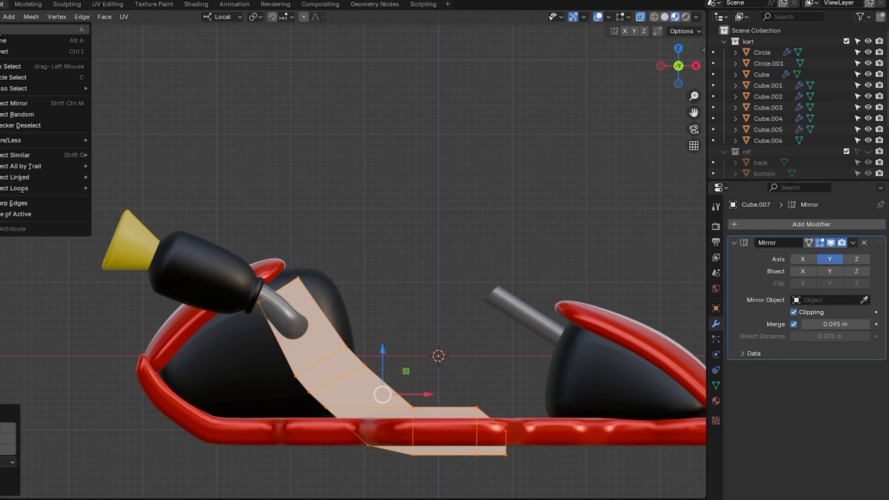
click(4, 30)
key(s)
click(549, 456)
drag(387, 347, 389, 318)
Raise the top of the backrest along Z with proportional editing
click(310, 264)
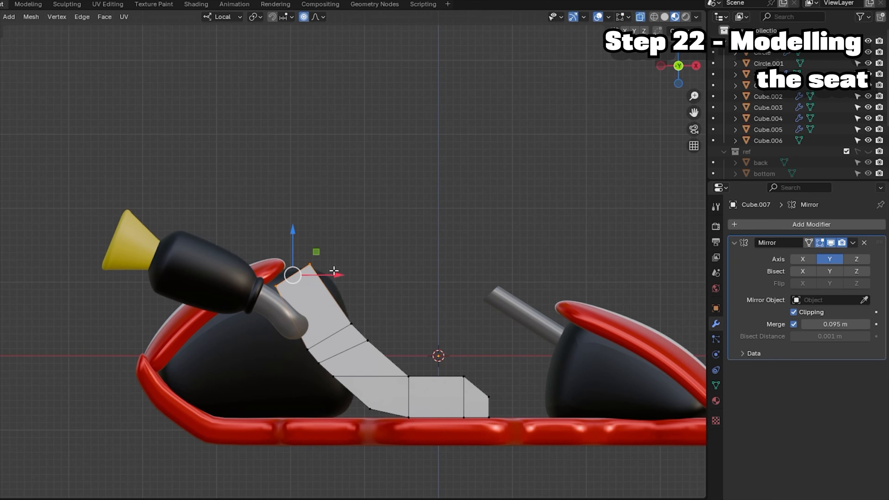
key(g)
key(z)
click(350, 228)
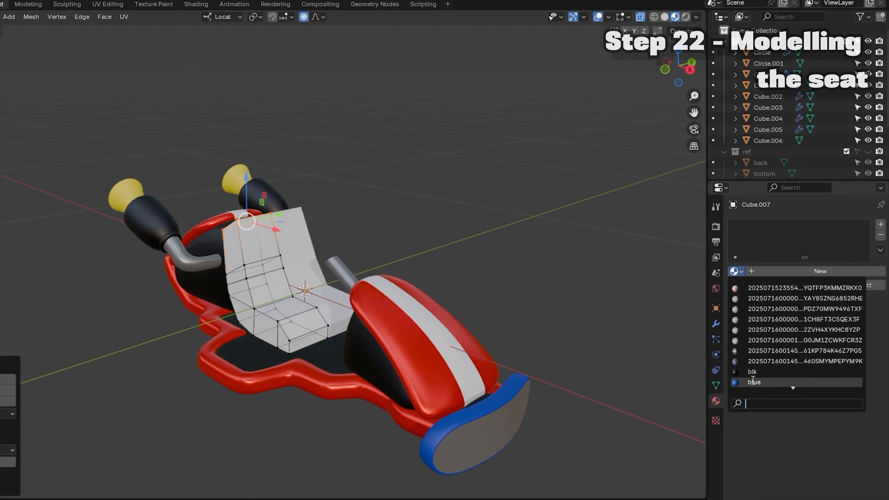
Assign the blue material to the seat and return to Object Mode
click(753, 381)
key(Tab)
click(612, 315)
Add a Subdivision Surface modifier to the seat and shade it smooth
click(717, 323)
click(755, 223)
mouse_move(755, 221)
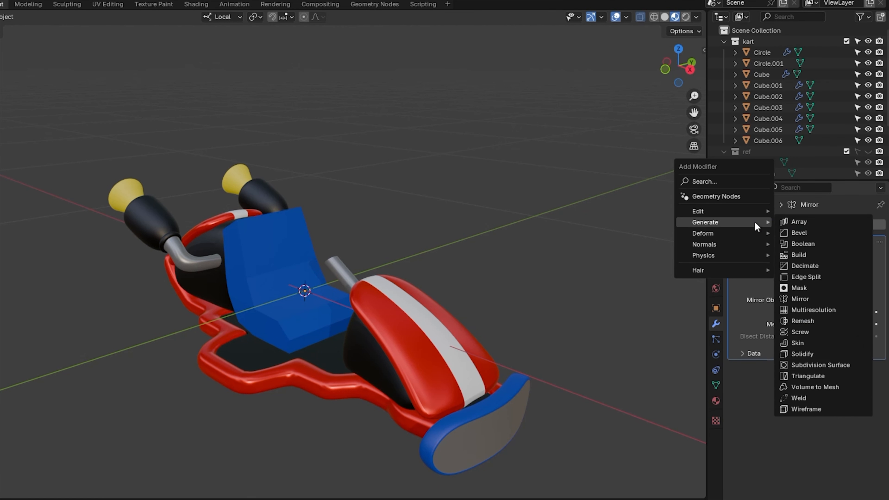
click(807, 367)
middle_drag(315, 298, 305, 278)
click(302, 277)
right_click(225, 267)
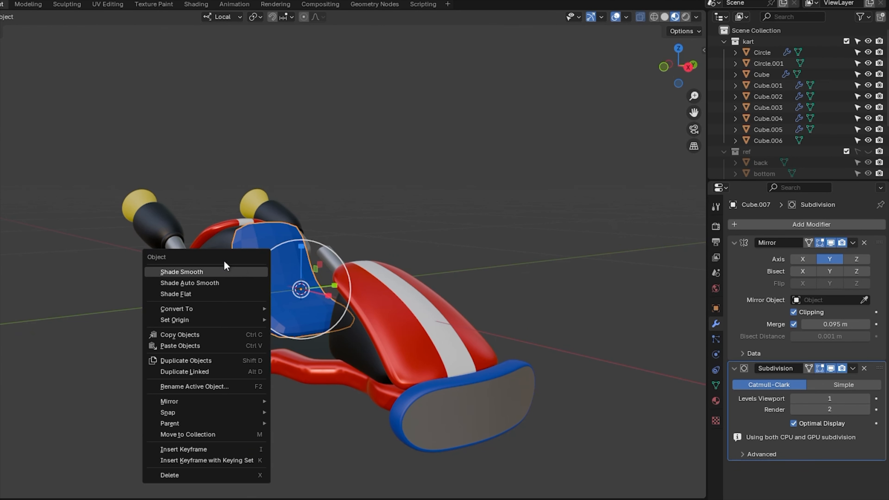
click(225, 269)
Select the strip of inner faces from the top of the backrest to the seat's front edge and inset it
drag(677, 67, 651, 72)
key(Tab)
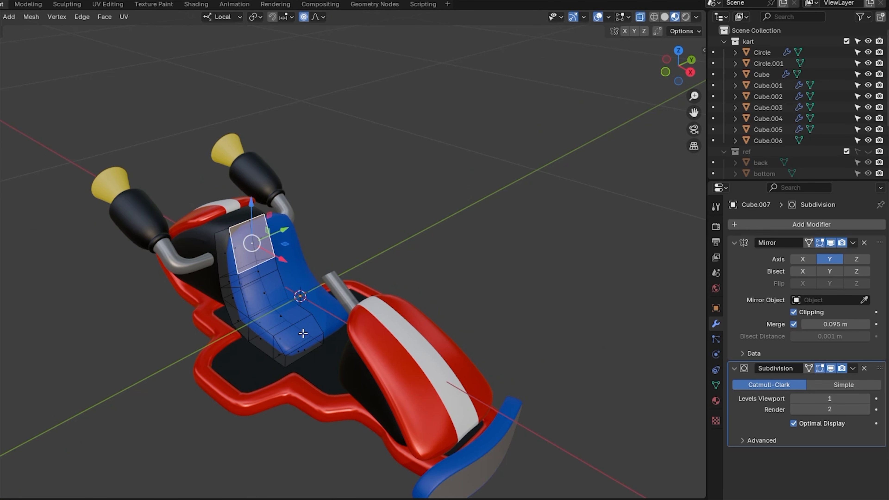
ctrl+click(303, 334)
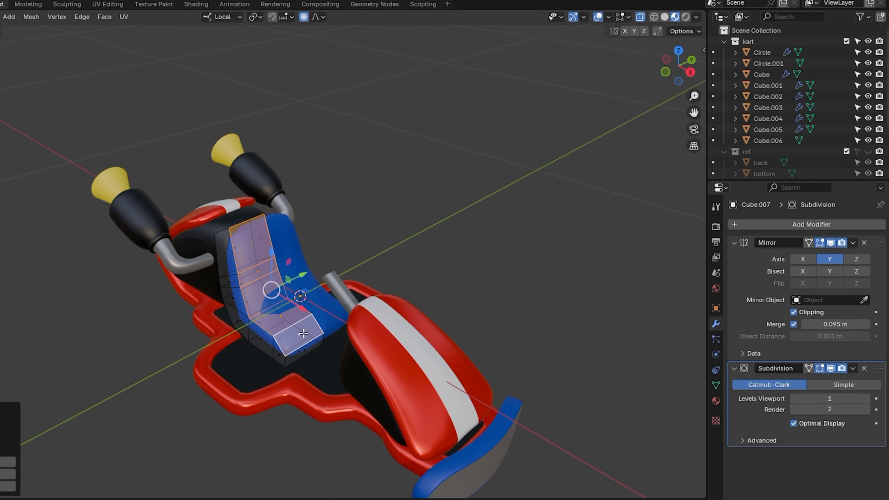
right_click(471, 281)
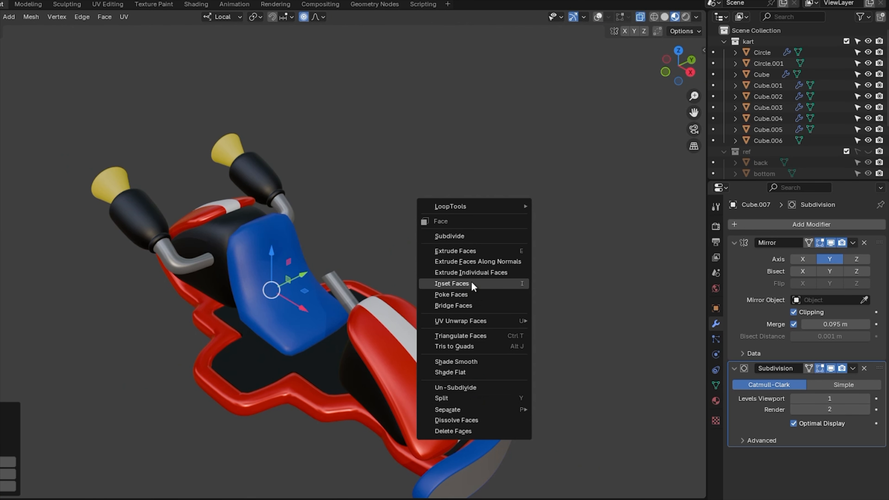
click(471, 281)
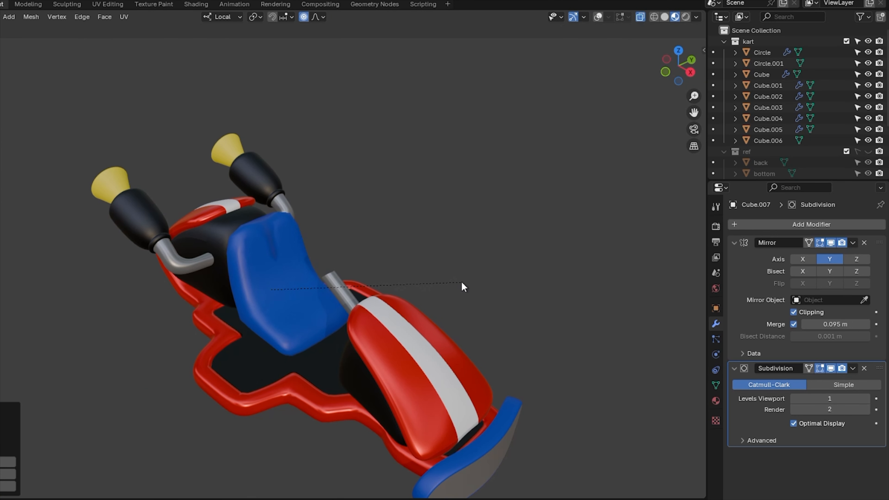
click(462, 283)
Add loop cuts on both sides of the crease between seat base and backrest to sharpen it
drag(677, 67, 648, 96)
click(599, 18)
scroll(595, 53, up, 4)
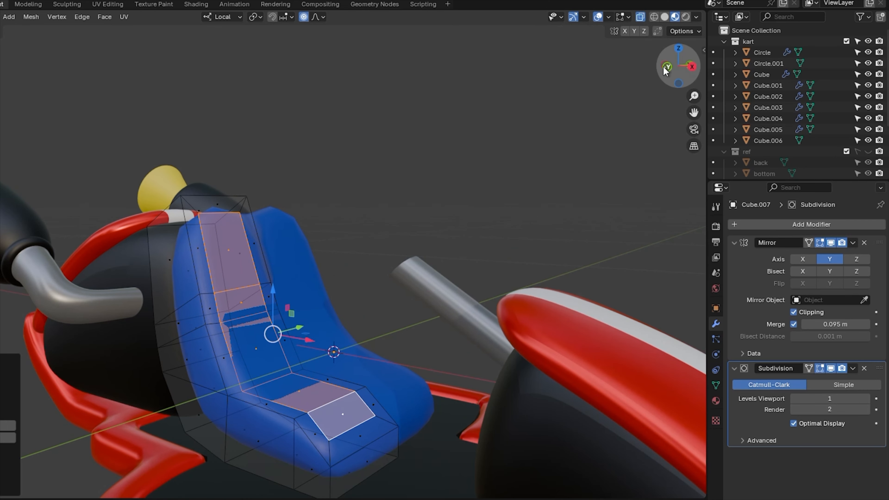
click(382, 361)
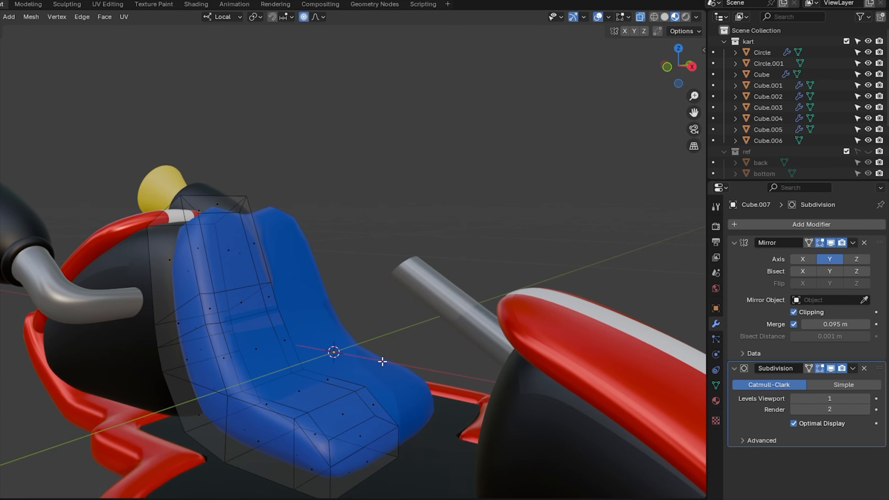
click(293, 392)
click(261, 388)
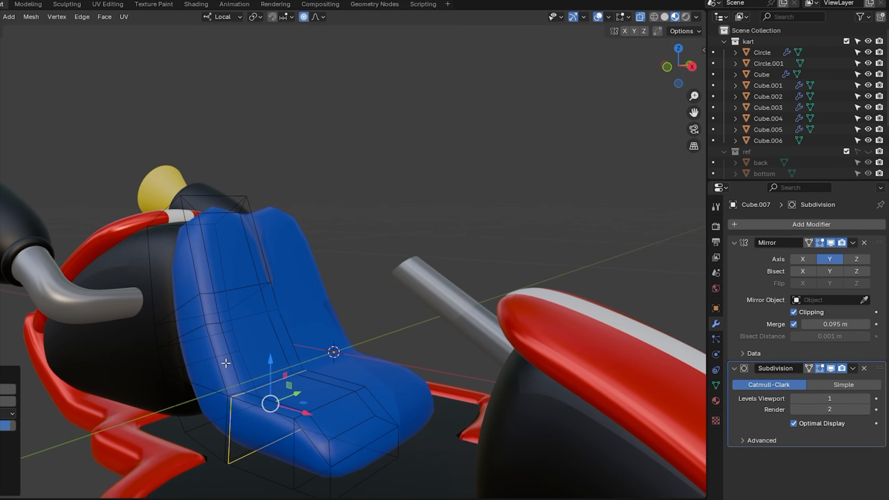
click(260, 341)
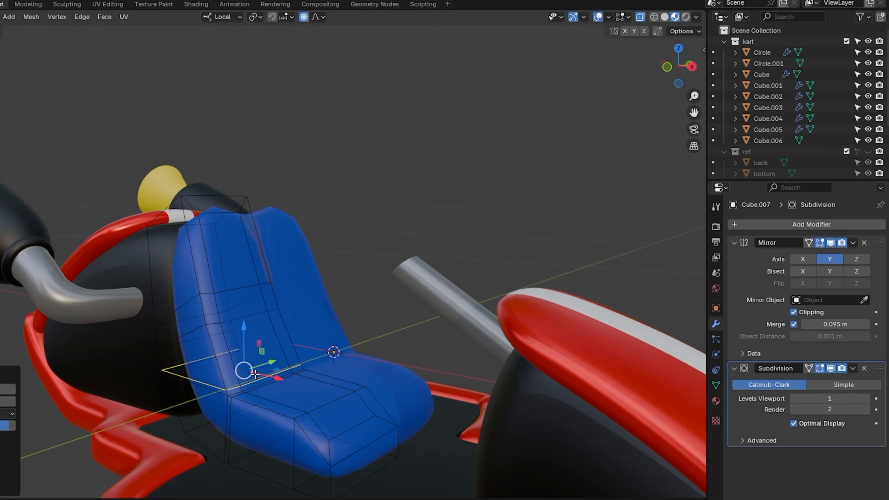
Delete the faces along the seat's centre line, move the centre vertices along Y onto the mirror plane and return to Object Mode
click(599, 18)
drag(688, 64, 628, 65)
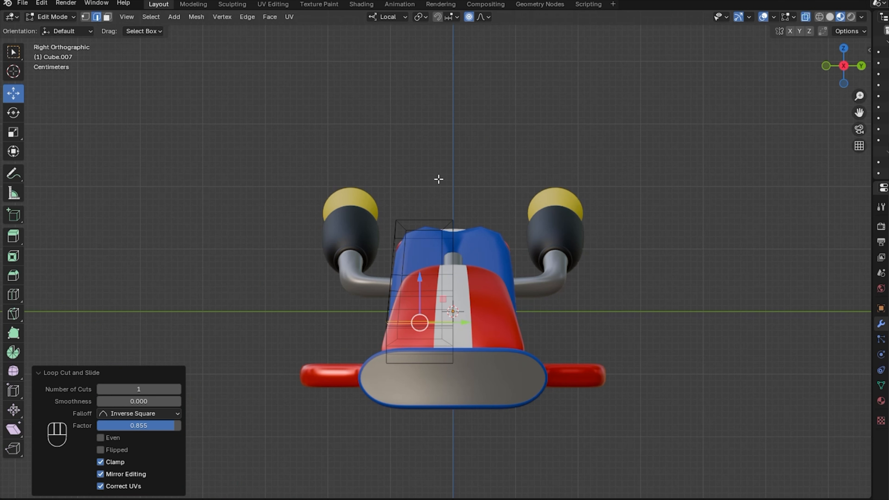
drag(439, 179, 560, 434)
key(x)
click(558, 298)
drag(488, 314, 502, 315)
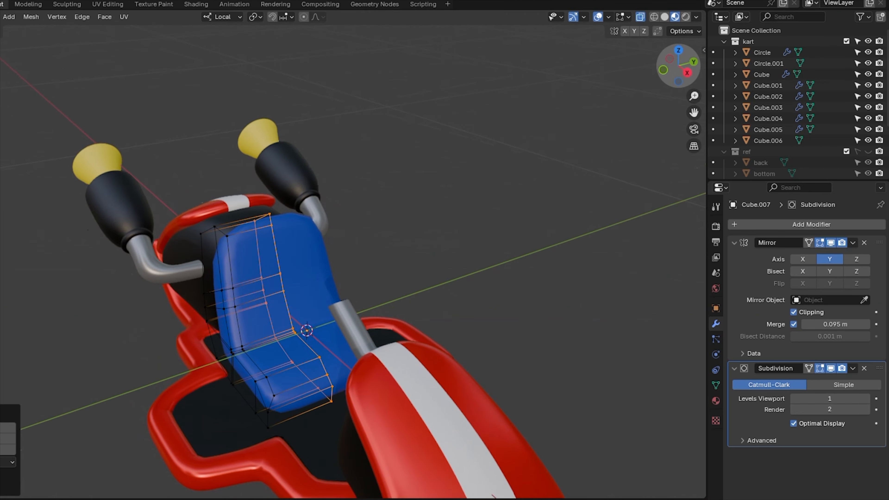
drag(597, 82, 618, 75)
key(Tab)
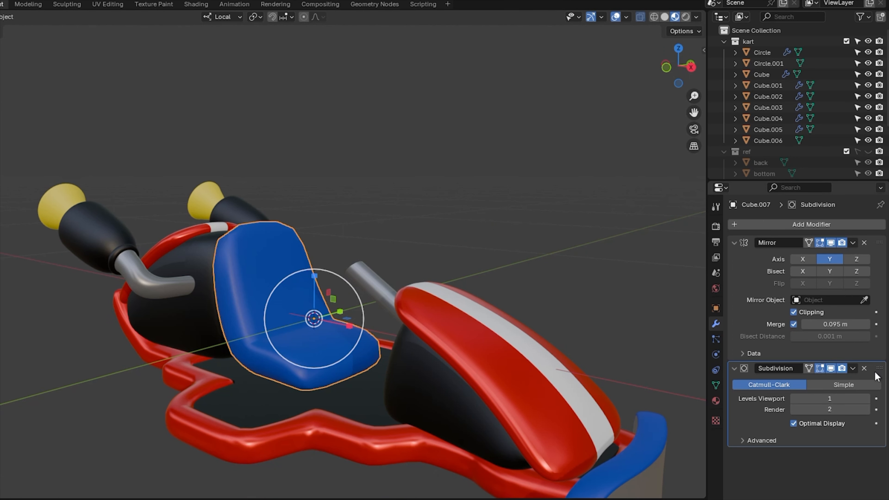
Set the seat's subdivision viewport level to 2 and inset the strip of faces along its outer side
click(866, 398)
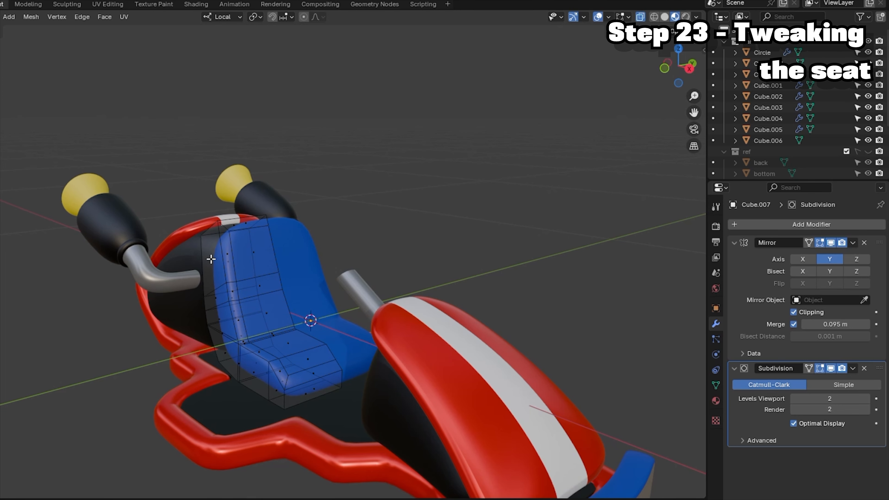
alt+click(212, 258)
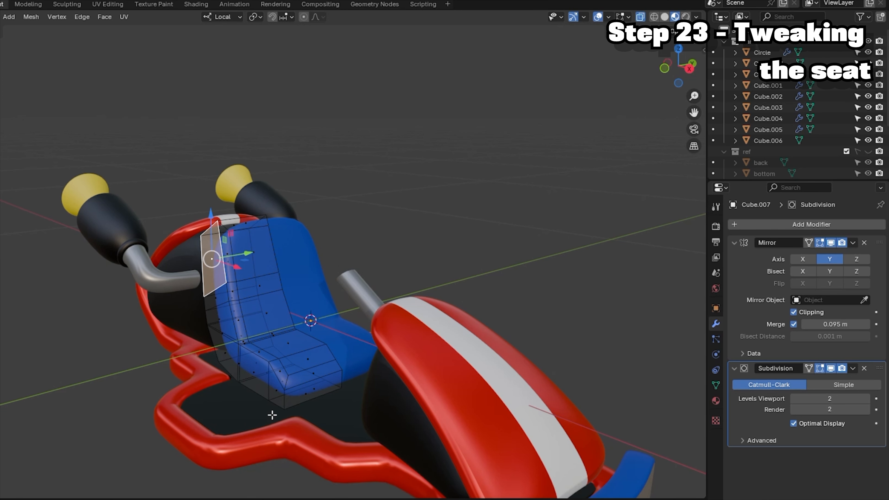
shift+click(274, 392)
right_click(417, 211)
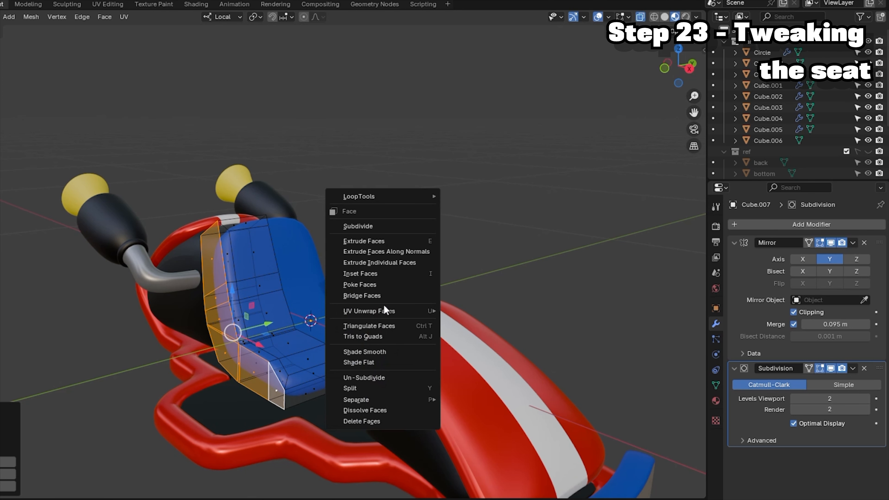
click(382, 278)
click(379, 278)
middle_drag(380, 278, 350, 326)
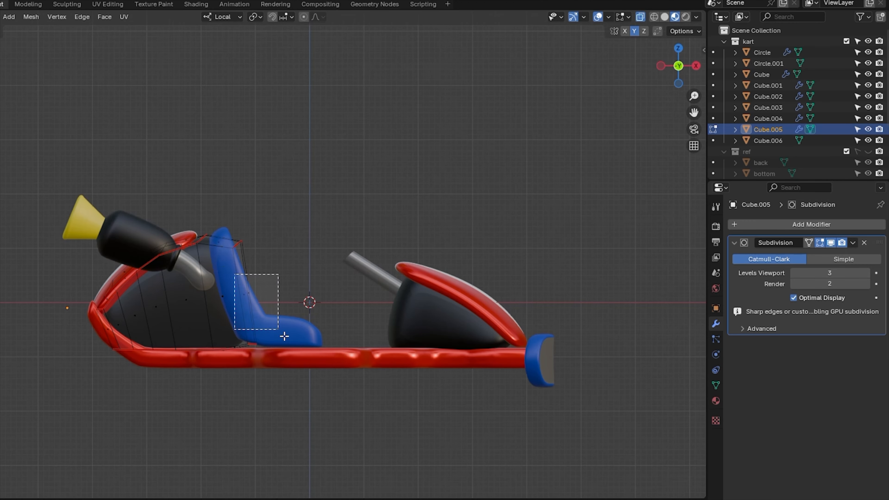
Move the front vertices of the black rear body backwards, away from the seat
drag(220, 299, 182, 291)
middle_drag(182, 291, 214, 224)
mouse_move(842, 66)
mouse_down()
mouse_move(803, 66)
mouse_move(854, 66)
mouse_move(822, 66)
mouse_move(840, 66)
mouse_up()
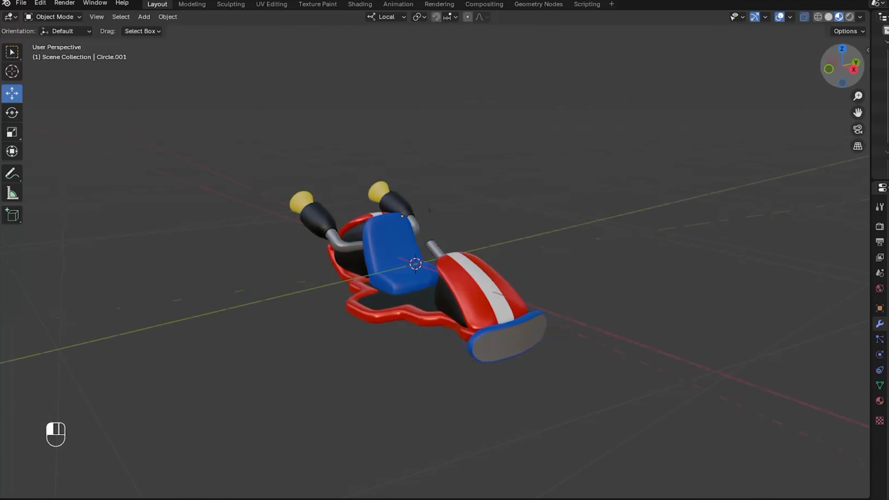
Add a 12-vertex mesh circle with a 1 m radius at the origin for the steering wheel
drag(843, 65, 882, 66)
click(839, 72)
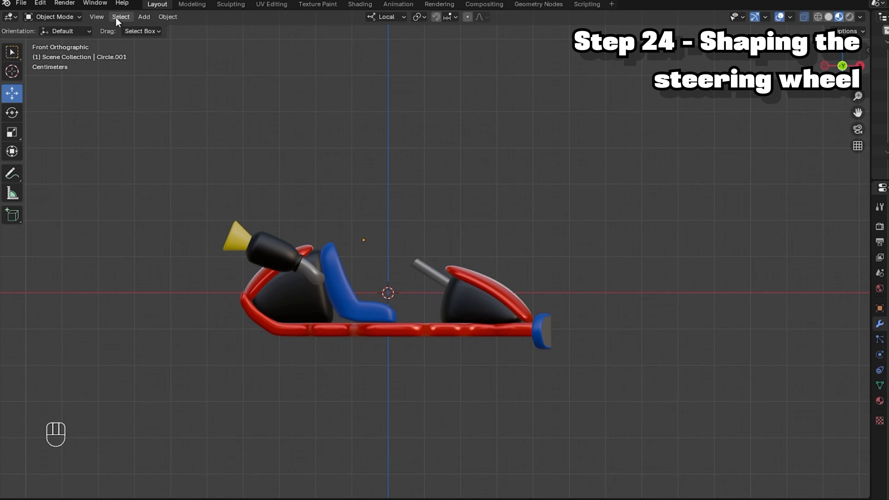
click(144, 17)
mouse_move(159, 29)
click(265, 50)
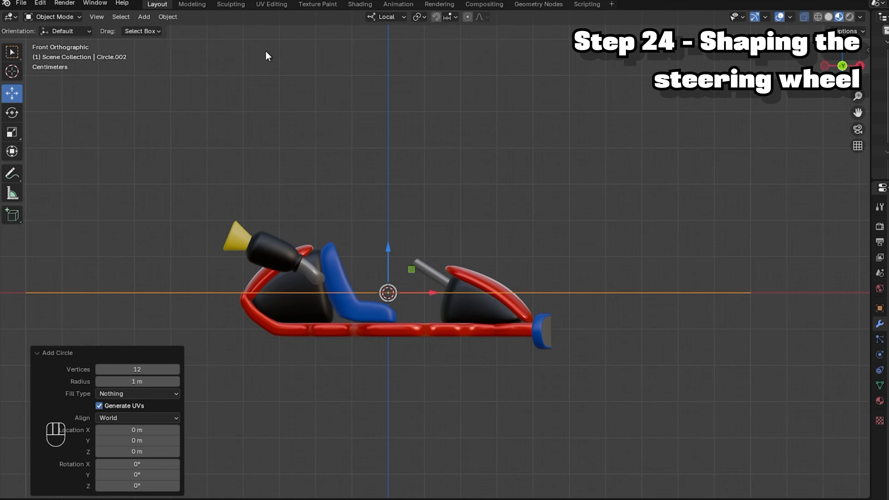
Extrude the circle inwards into three concentric rings of faces, scaling the second by 0.331 and the third by 0.372
drag(834, 58, 847, 58)
click(842, 54)
drag(857, 95, 858, 115)
click(66, 17)
click(59, 43)
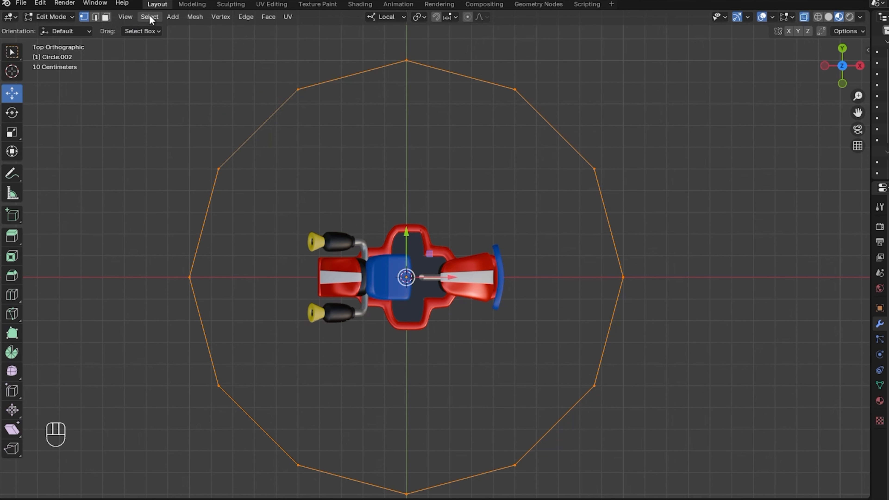
right_click(694, 236)
key(e)
key(s)
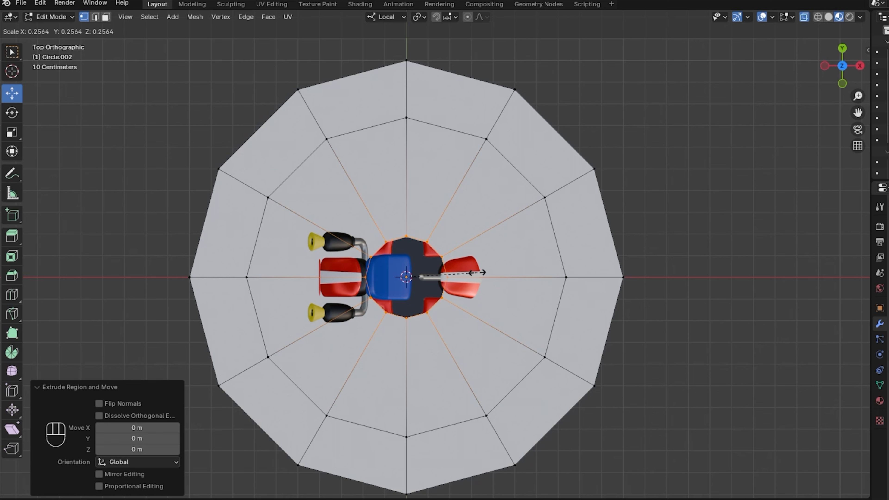
click(497, 270)
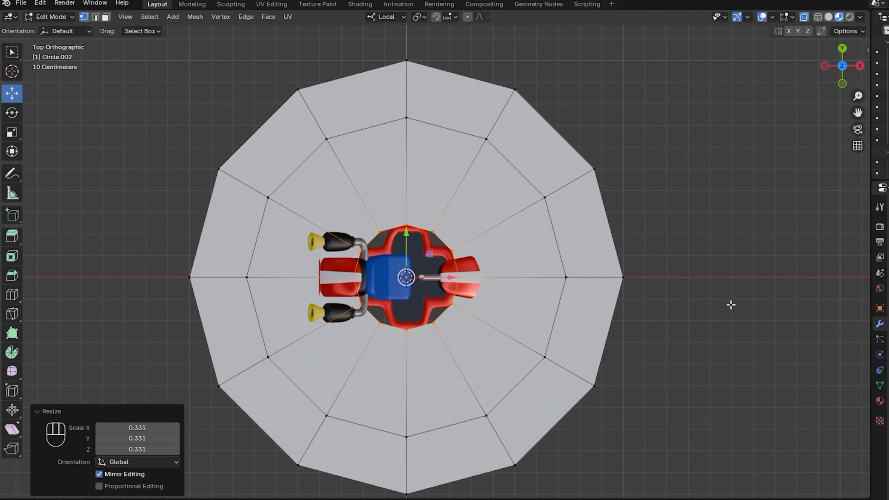
key(e)
key(s)
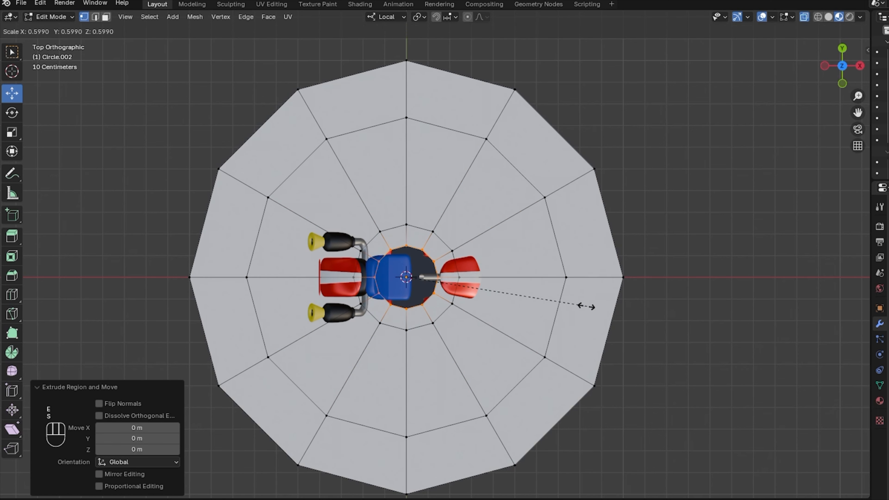
click(517, 300)
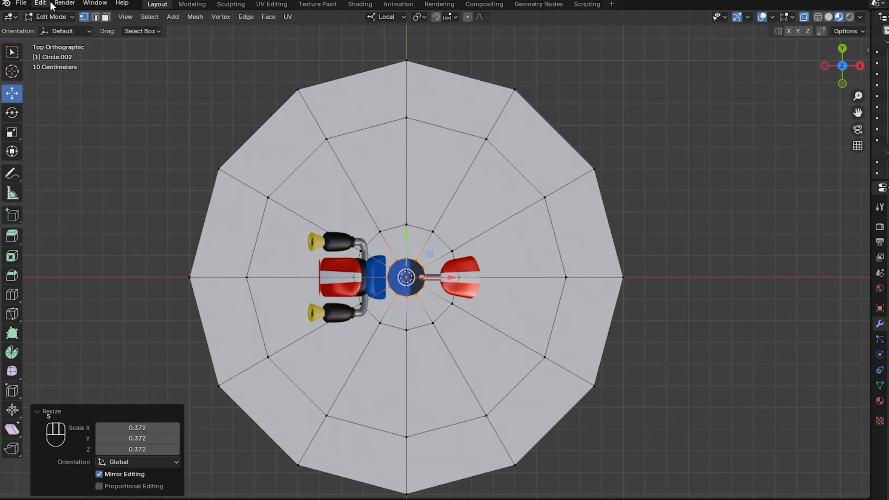
Delete three pairs of faces from the wheel's wide middle ring, at the top and the two lower sides, to leave three spokes
click(106, 17)
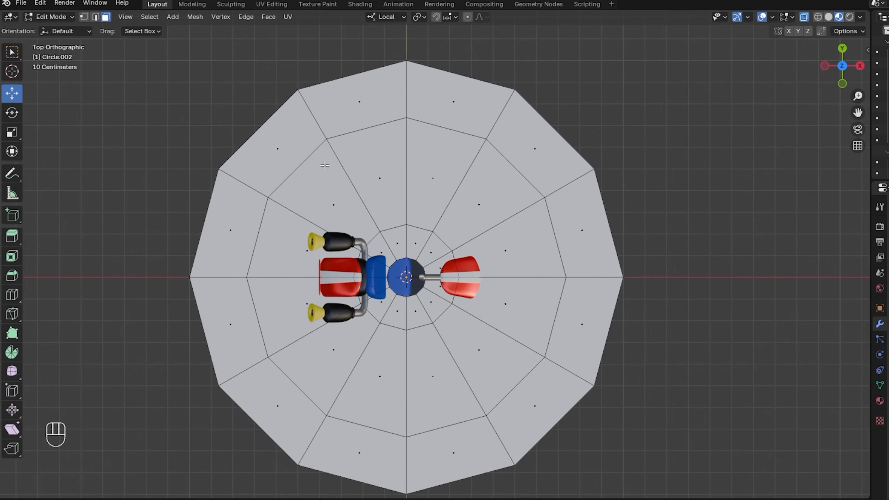
click(383, 180)
shift+click(431, 168)
shift+click(505, 303)
shift+click(479, 349)
shift+click(333, 349)
shift+click(359, 289)
key(x)
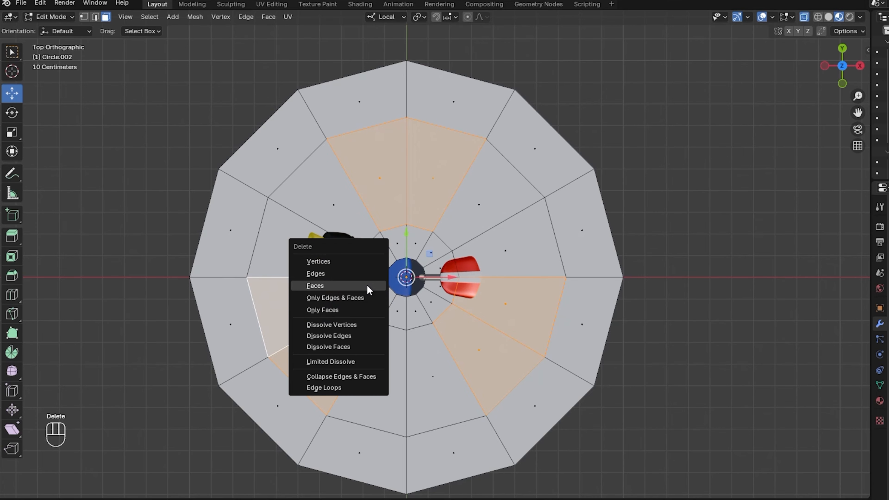
click(367, 287)
Subdivide all faces of the steering wheel once and clear the selection
key(a)
shift+middle_drag(508, 196, 507, 174)
right_click(509, 174)
click(465, 145)
click(129, 102)
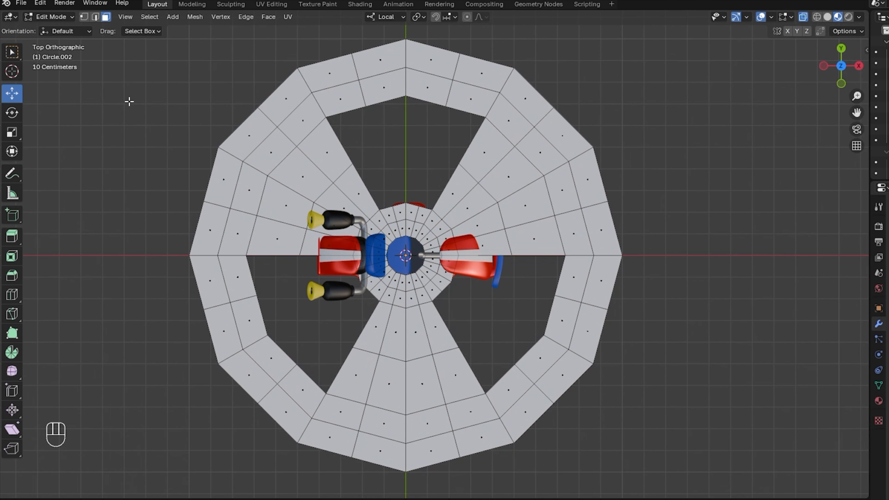
Delete the outer strips of faces on both sides of each of the three spokes to narrow them
shift+click(482, 245)
shift+click(534, 239)
key(x)
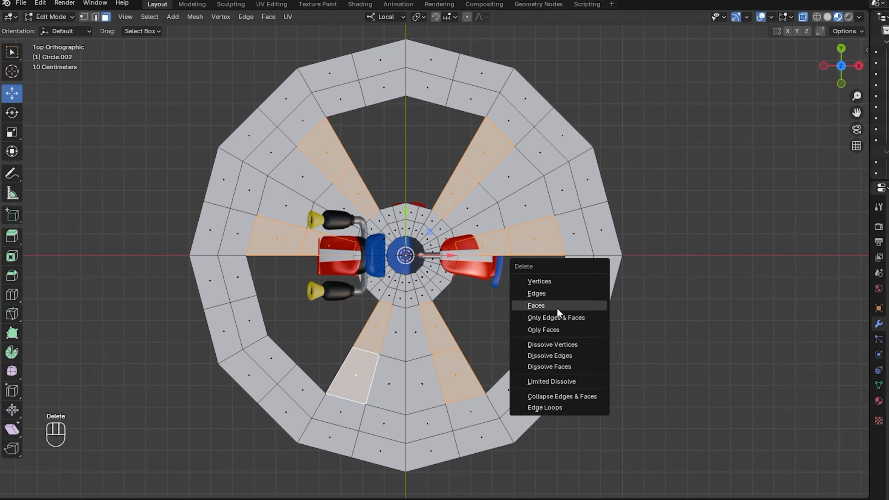
click(556, 305)
Select all faces of the wheel's outer rim and inset them by about 0.047 m
ctrl+click(553, 177)
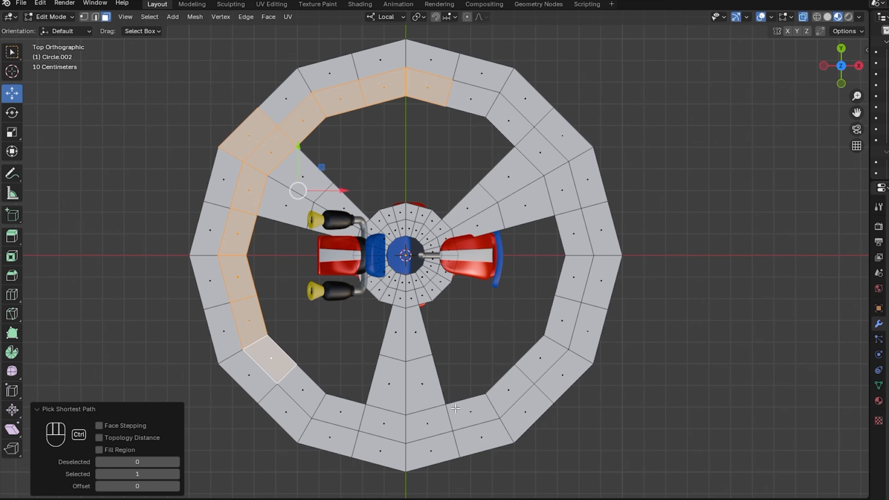
ctrl+click(225, 326)
ctrl+click(586, 329)
ctrl+click(482, 73)
right_click(567, 184)
click(560, 241)
click(600, 225)
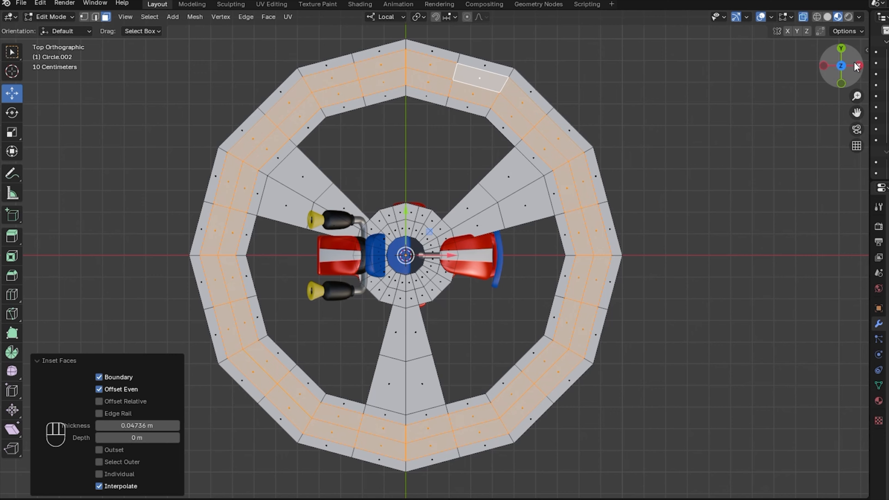
Raise the inset rim faces along Z to give the rim thickness
click(858, 65)
key(g)
key(z)
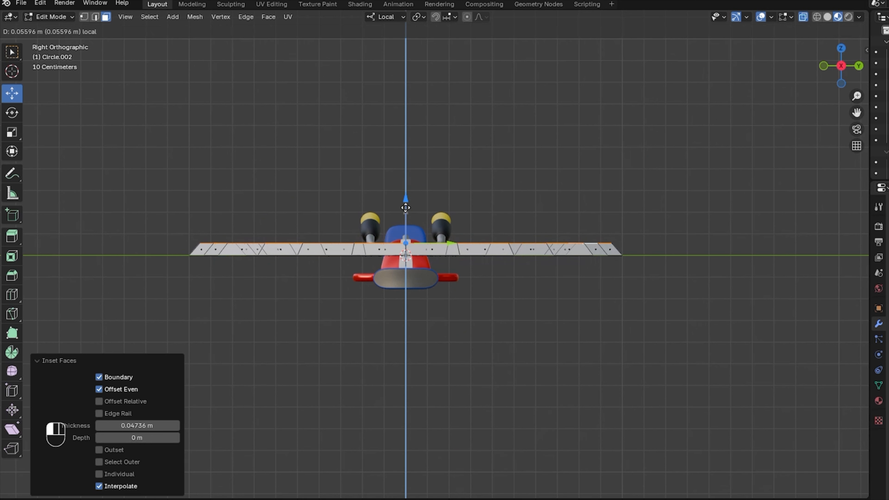
click(386, 224)
Inset the ring of hub faces at the wheel's centre and raise them along Z
drag(840, 66, 832, 71)
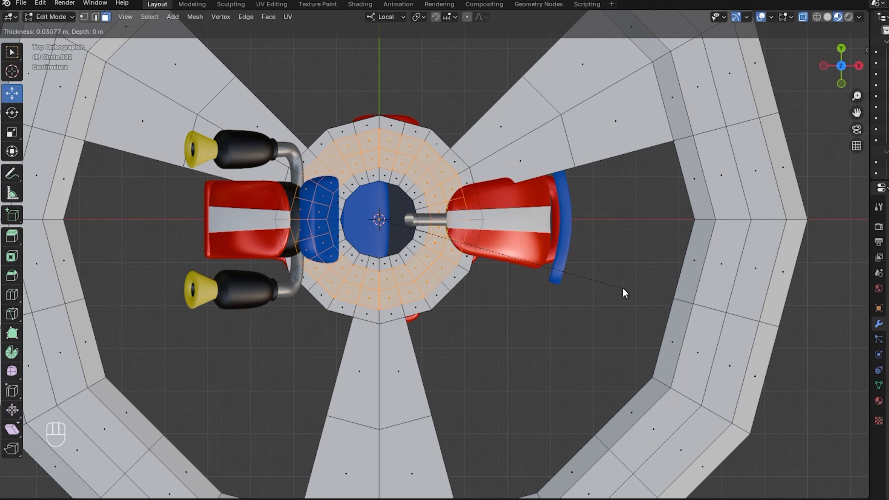
click(624, 288)
drag(846, 74, 816, 64)
drag(378, 182, 378, 150)
drag(852, 64, 862, 134)
drag(850, 66, 846, 42)
Return to Object Mode and add a Mirror modifier to the wheel with only the Z axis enabled
click(58, 29)
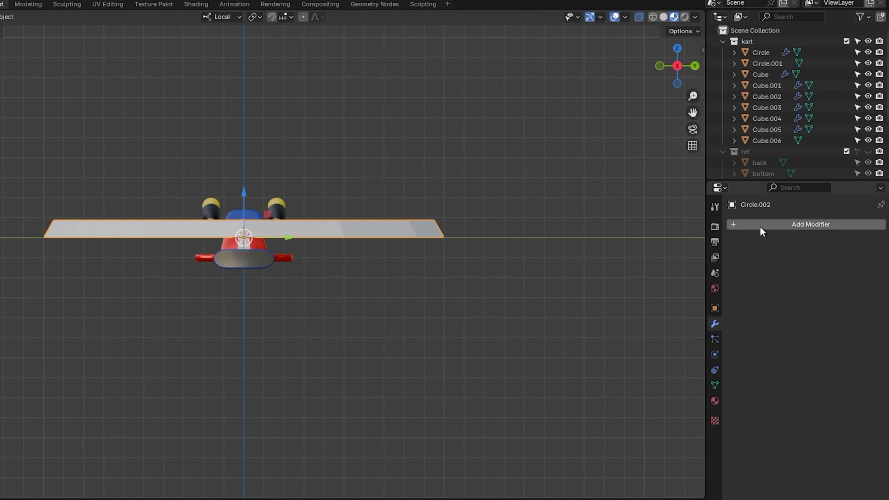
click(760, 226)
mouse_move(752, 227)
click(808, 304)
click(854, 259)
click(807, 257)
Select the whole wheel mesh in Edit Mode and move it slightly upwards along Z, off the mirror plane
mouse_move(680, 65)
mouse_down()
mouse_move(682, 86)
mouse_move(681, 60)
mouse_move(681, 84)
mouse_move(674, 71)
mouse_up()
click(675, 67)
click(51, 16)
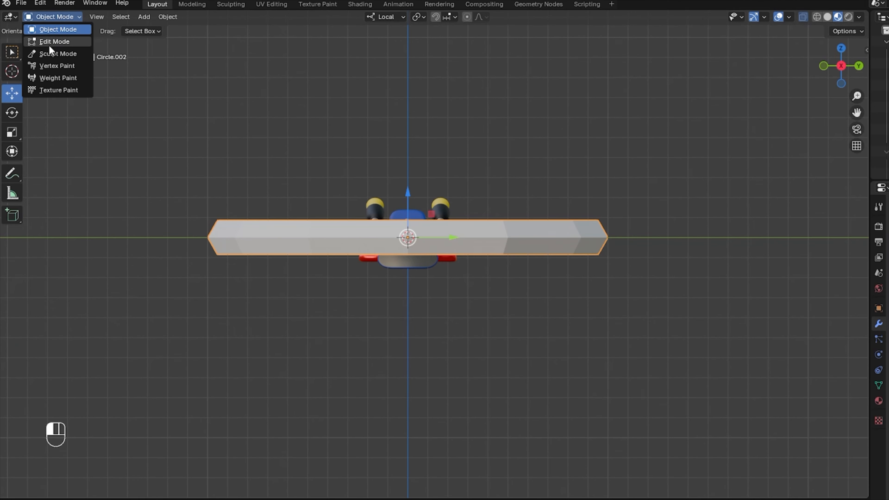
click(48, 43)
drag(103, 92, 728, 248)
drag(408, 184, 409, 173)
Select the open lower boundary edges of the rim, spokes and hub and extrude them down to the mirror plane
middle_drag(410, 173, 489, 252)
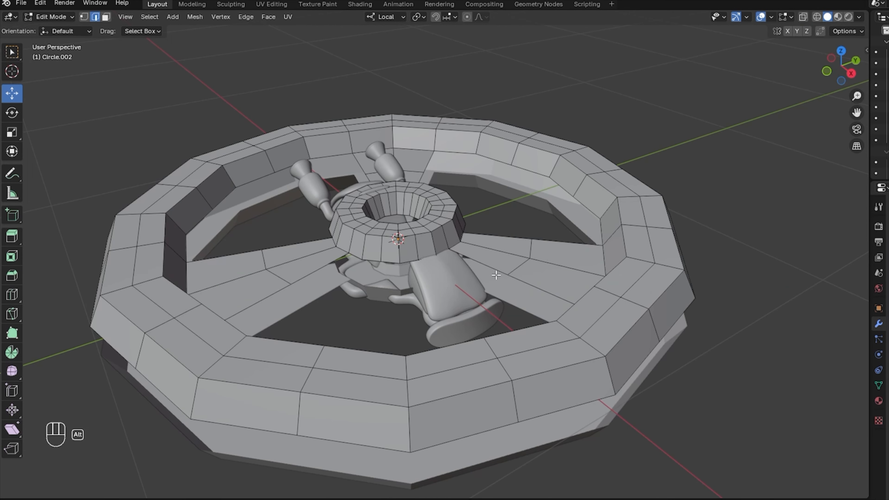
drag(840, 78, 590, 144)
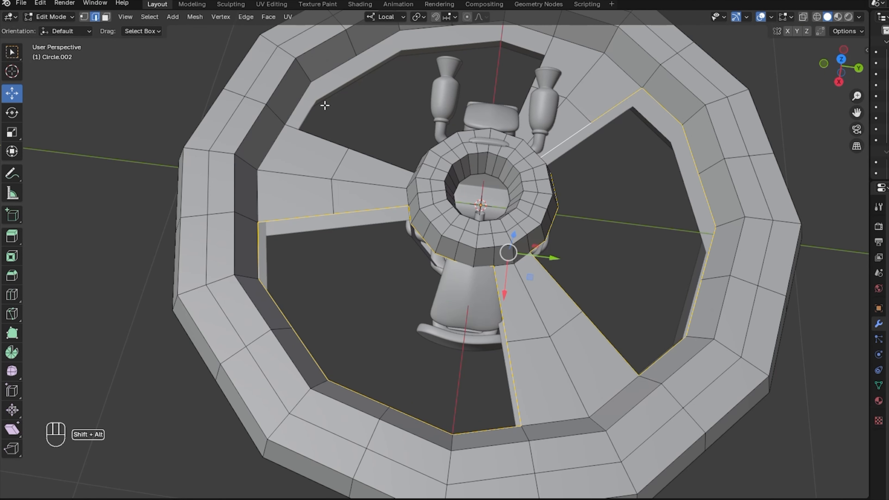
middle_drag(334, 91, 367, 52)
alt+shift+click(670, 283)
click(84, 17)
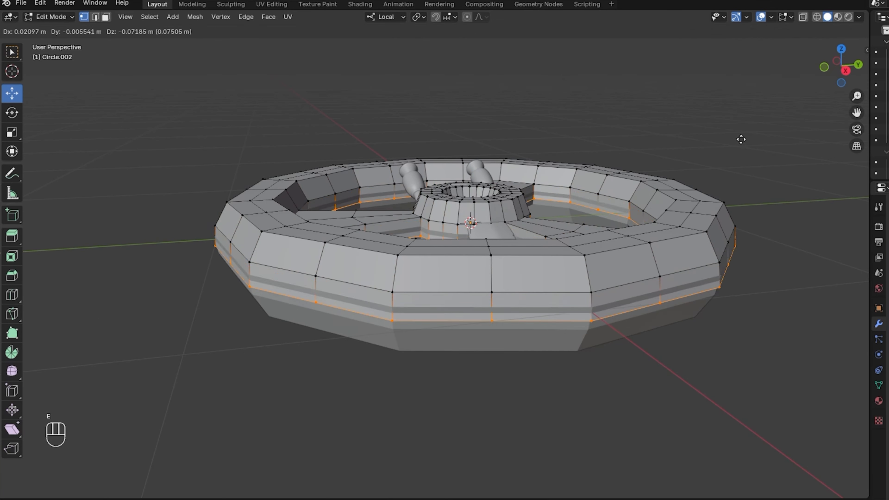
key(e)
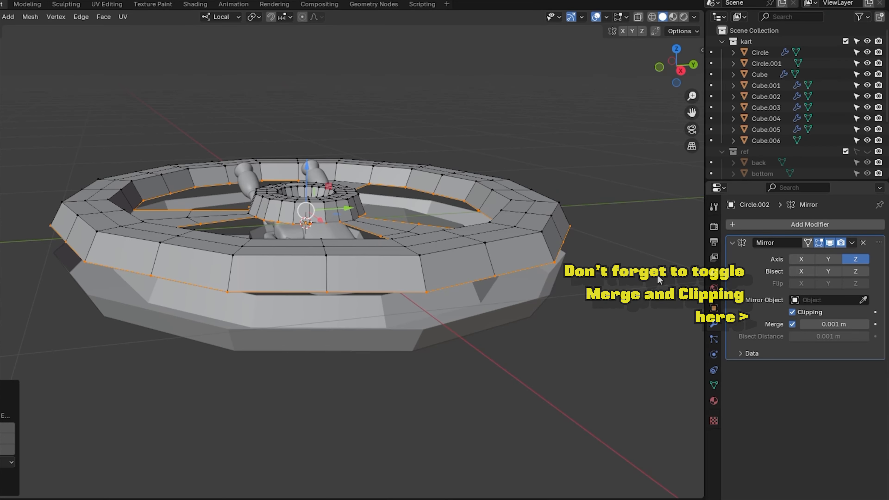
click(679, 70)
drag(304, 199, 304, 199)
drag(679, 67, 689, 75)
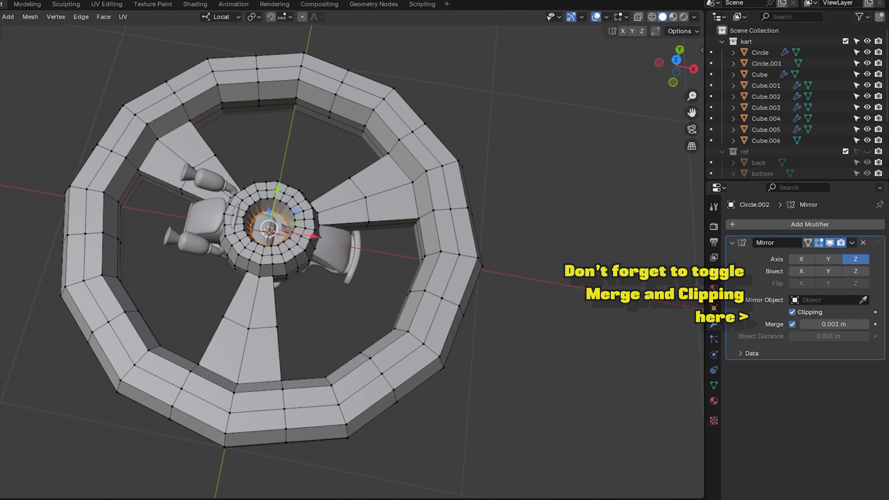
Apply the wheel's Mirror modifier in Object Mode and add a Subdivision Surface modifier
key(Tab)
click(851, 242)
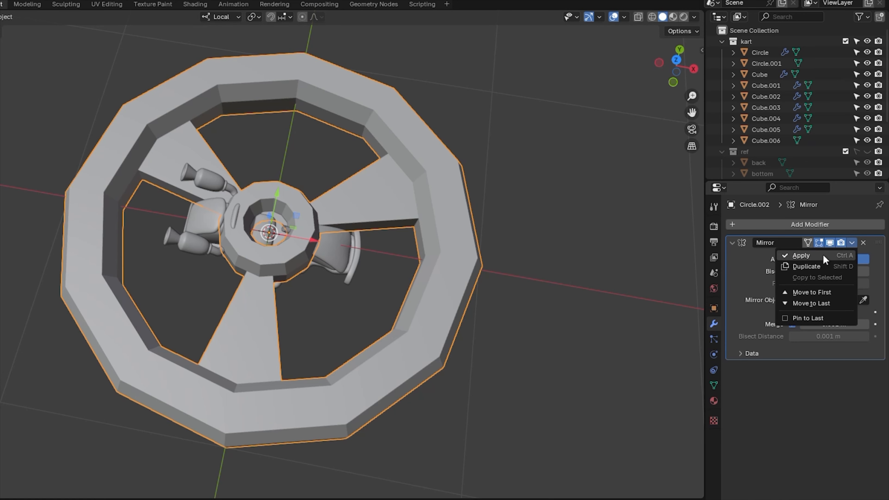
click(801, 254)
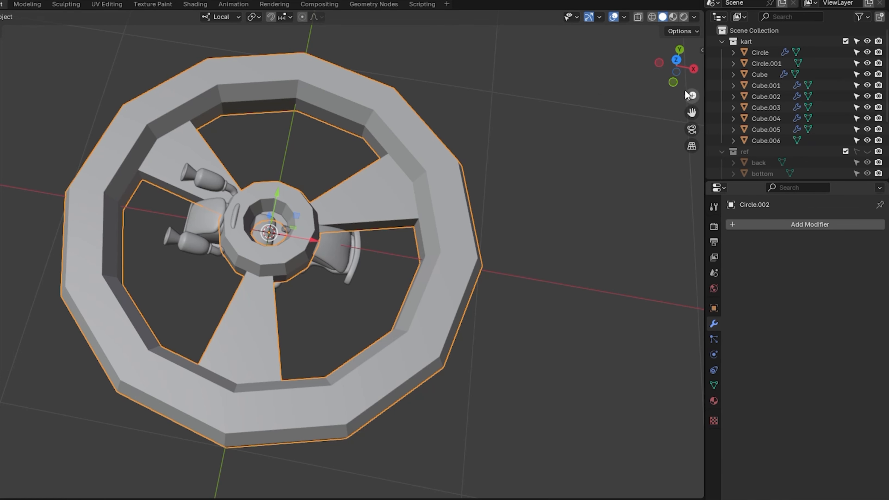
click(809, 224)
click(700, 345)
Separate the faces of the three spokes into their own object and shade the wheel parts smooth
middle_drag(392, 105, 412, 88)
right_click(411, 88)
click(411, 85)
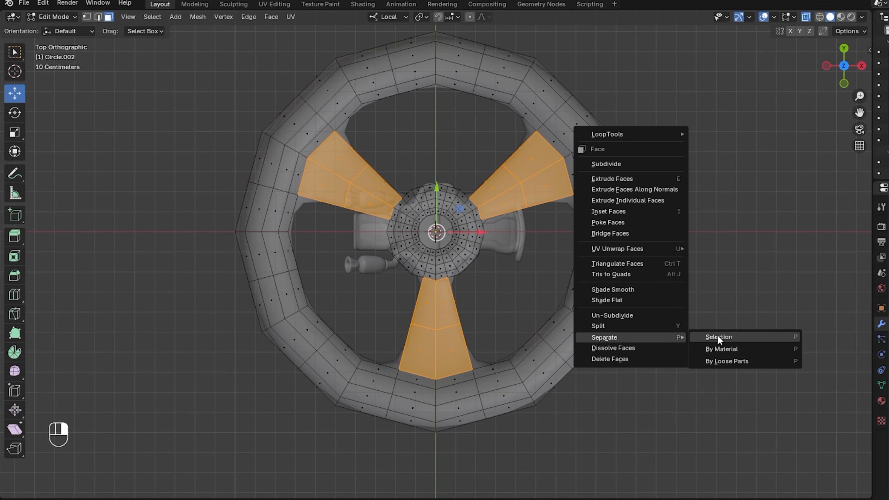
click(710, 338)
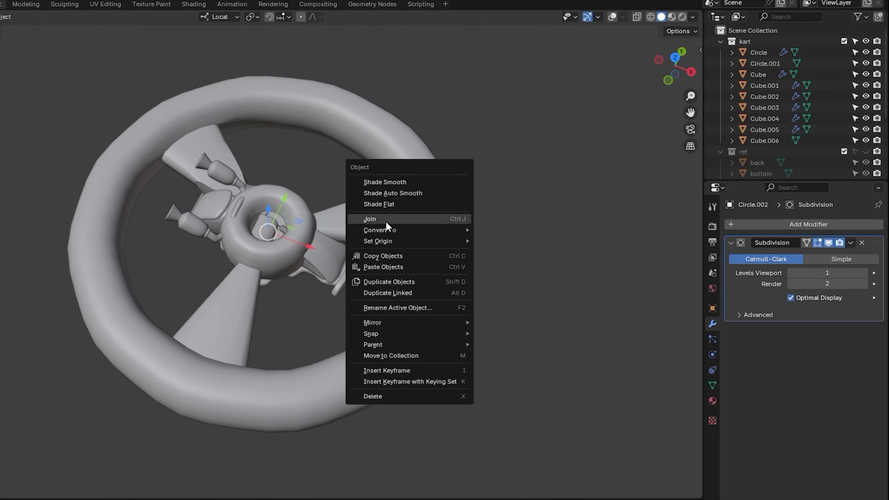
click(386, 221)
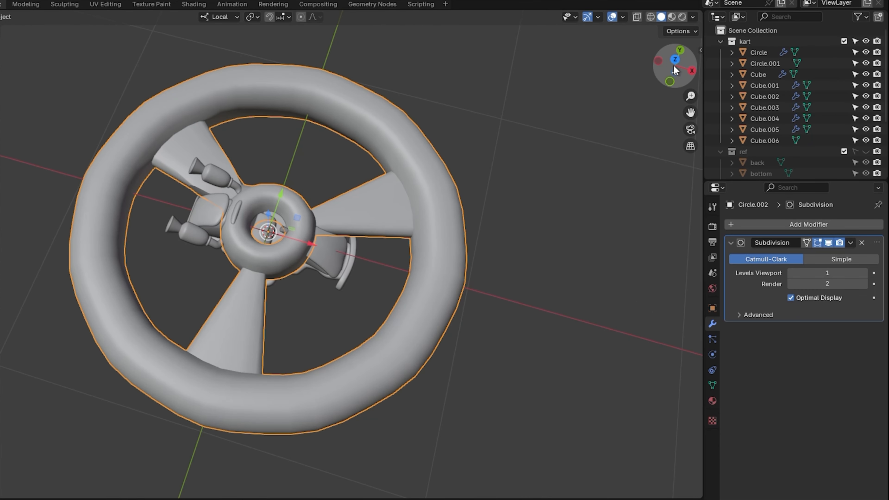
Switch to material preview and assign the existing black material to the rim and hub and the metal material to the spokes
drag(675, 70, 551, 169)
click(552, 168)
click(672, 17)
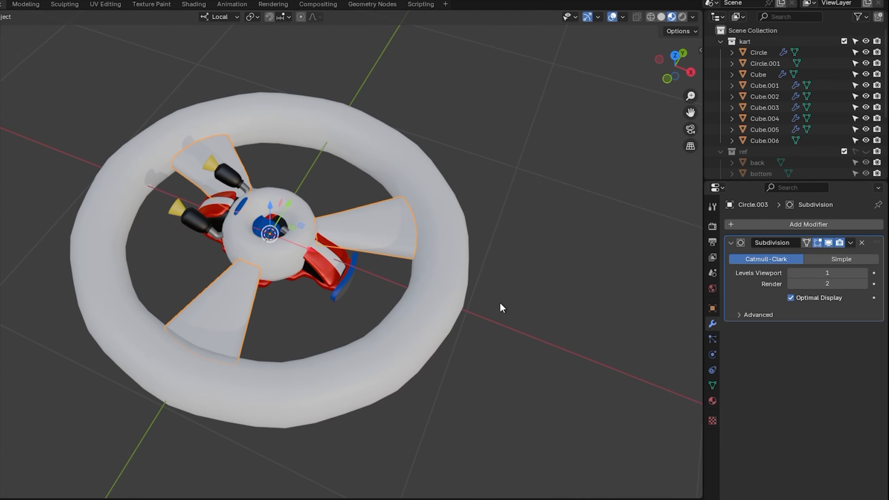
click(713, 401)
click(733, 271)
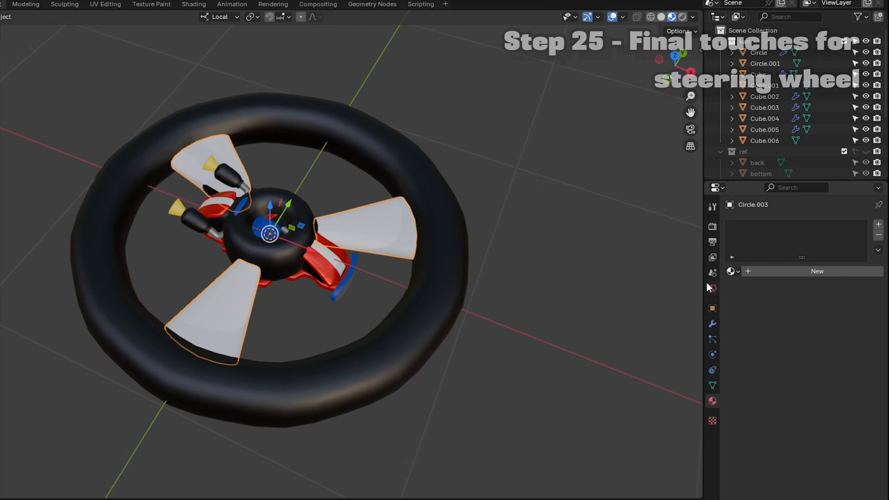
click(732, 271)
click(757, 350)
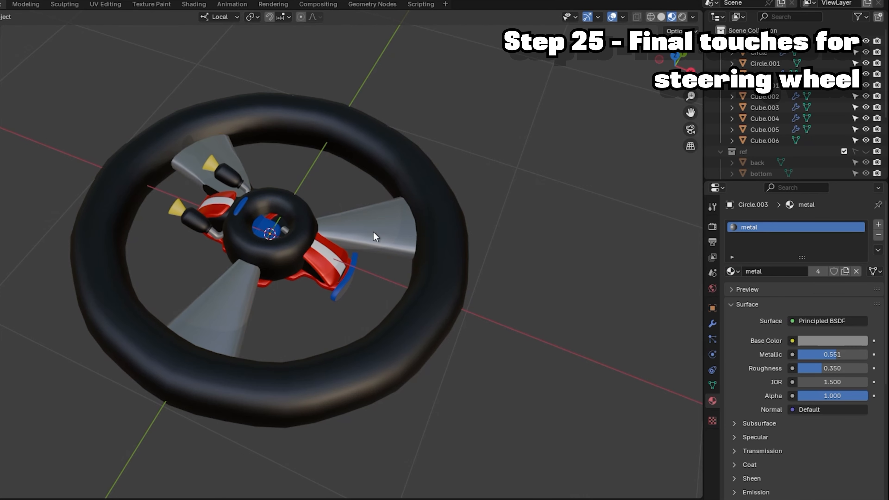
Join the metal spokes with the black rim and hub as steering_wheel, and rotate it 90° in top view
click(374, 235)
shift+click(437, 196)
right_click(446, 151)
click(446, 151)
middle_drag(446, 151, 283, 237)
key(r)
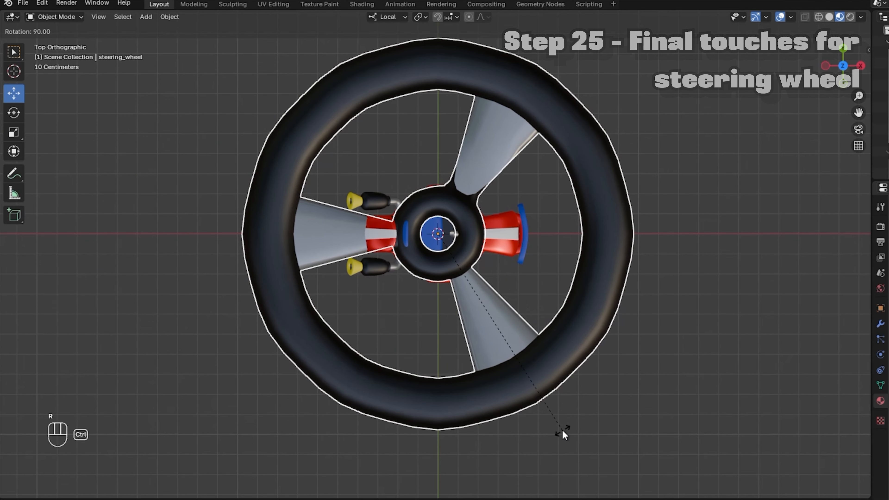
click(569, 419)
Stand the steering wheel upright in front view, scale it down and raise it about 0.096 m above the kart floor
key(KP_1)
key(r)
click(425, 75)
key(s)
click(431, 271)
drag(431, 247, 431, 164)
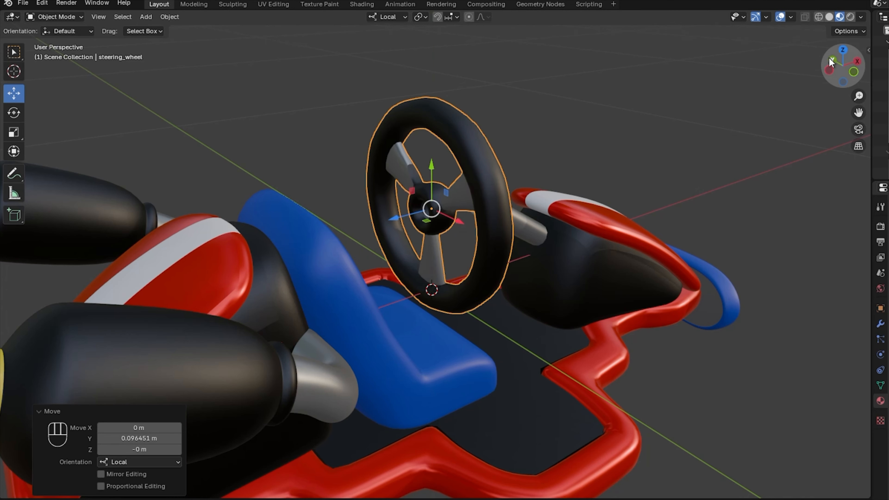
Tilt the steering wheel to an X rotation of 60° in front view and fine-tune its size and fit on the steering column
drag(835, 61, 780, 63)
key(s)
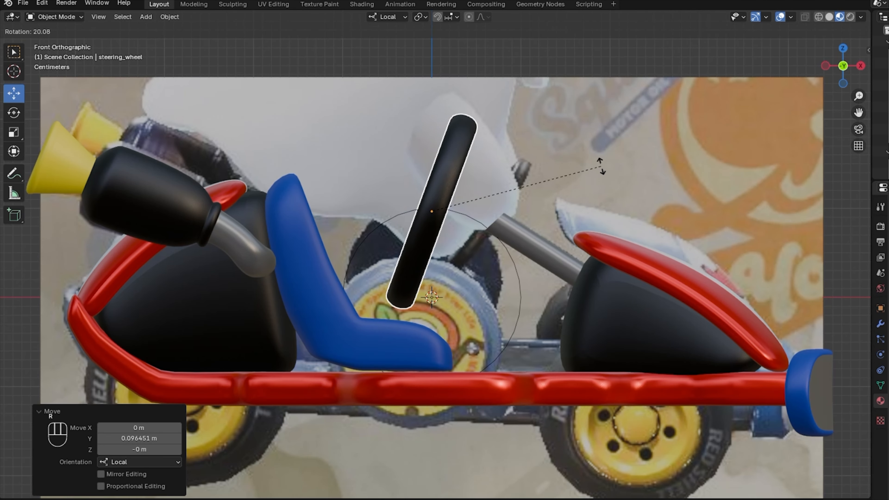
click(645, 312)
key(s)
click(506, 214)
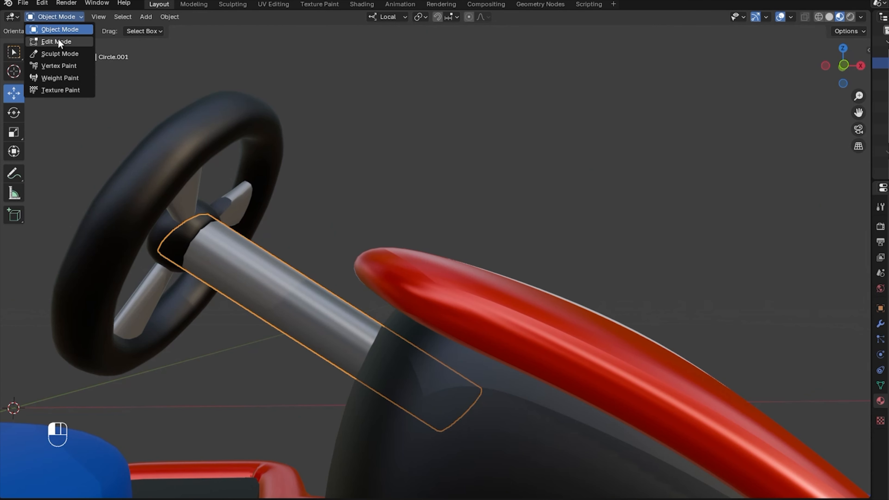
Open the metal steering column's mesh in Edit Mode
click(59, 42)
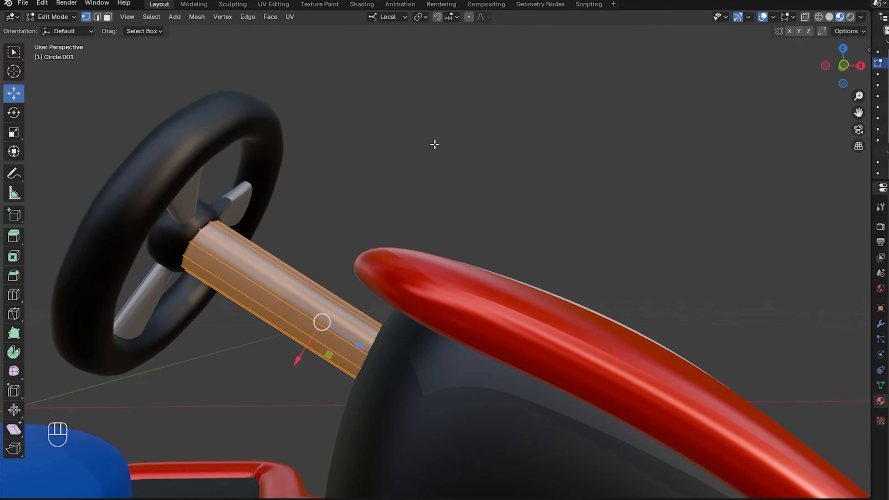
right_click(415, 174)
click(406, 248)
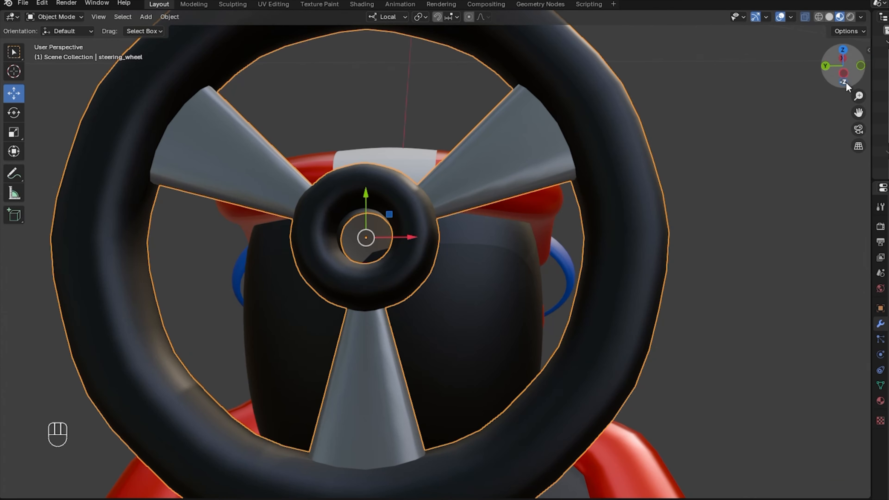
Try turning the steering wheel about its local Z axis by about 10°, and undo the rotation
mouse_move(846, 87)
mouse_down()
mouse_move(812, 67)
mouse_move(834, 79)
mouse_move(852, 72)
mouse_up()
click(14, 113)
drag(446, 230, 458, 139)
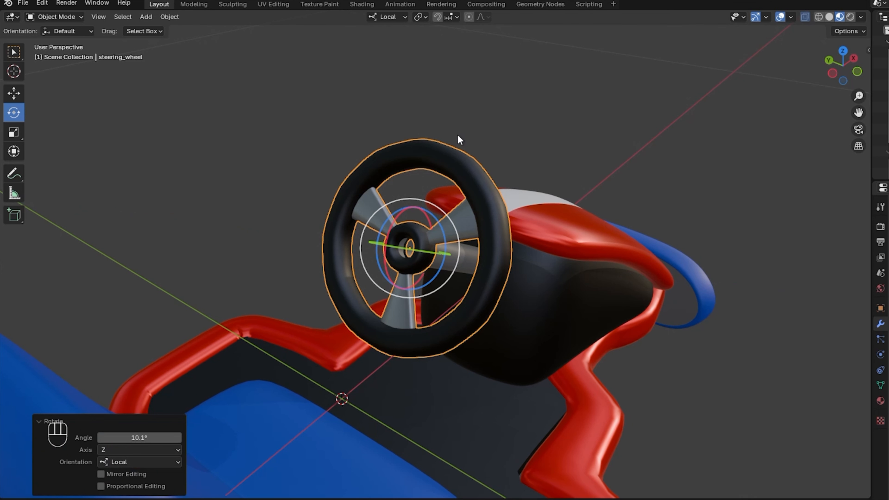
key(ctrl+z)
Lock the steering wheel's location and scale on all three axes in its transform properties
key(n)
click(864, 57)
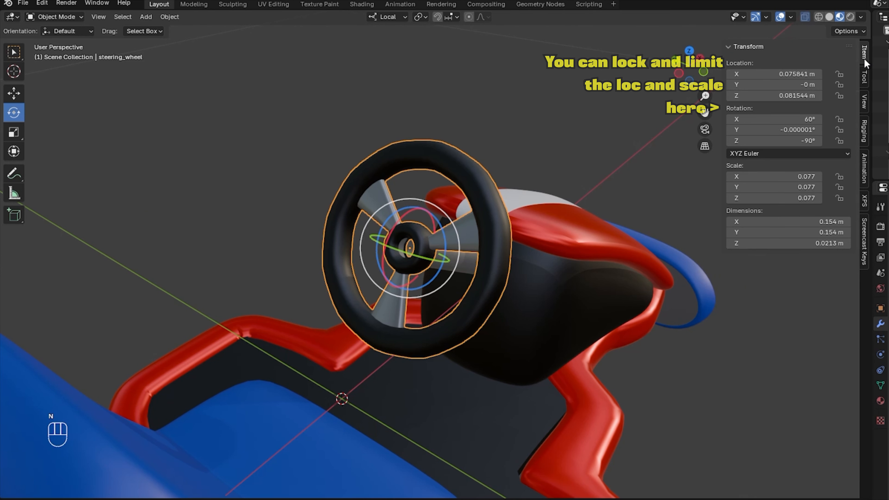
drag(839, 74, 839, 95)
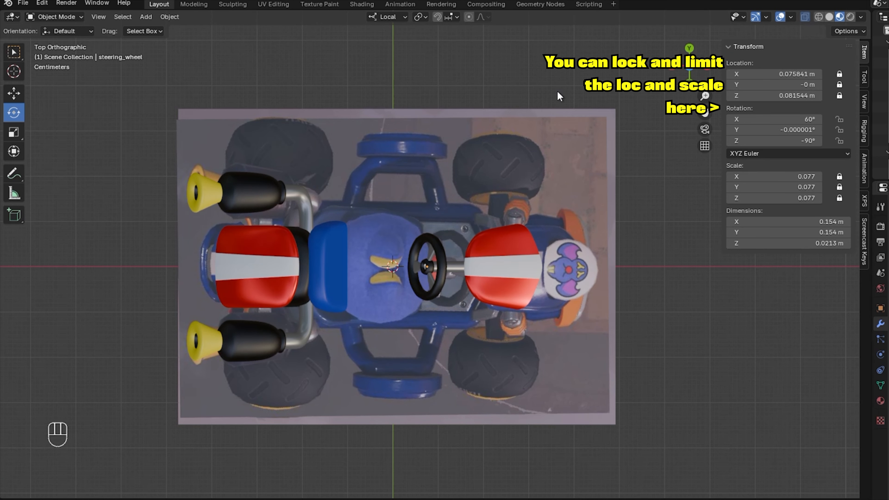
Add a 12-vertex mesh circle at the origin, rotate it 90° about X and scale it down to 0.241
click(146, 17)
mouse_move(158, 30)
click(259, 55)
scroll(434, 254, down, 2)
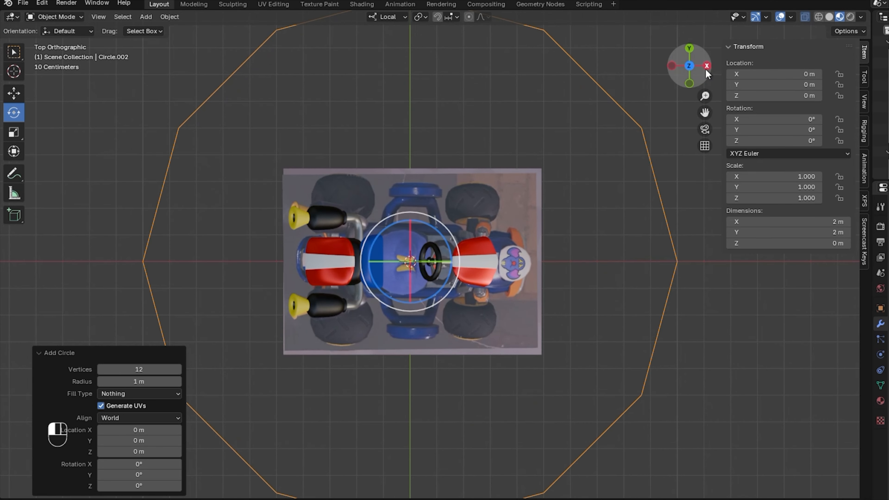
click(706, 66)
key(r)
click(671, 265)
key(s)
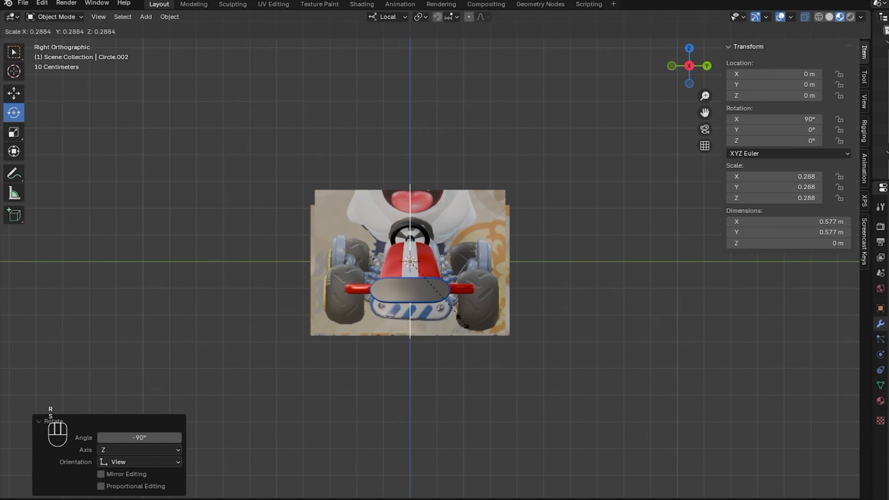
click(473, 263)
In Edit Mode, move the circle out to the kart's side and scale it by 0.482
click(13, 93)
click(66, 3)
click(54, 17)
click(53, 40)
drag(307, 259, 245, 259)
click(673, 67)
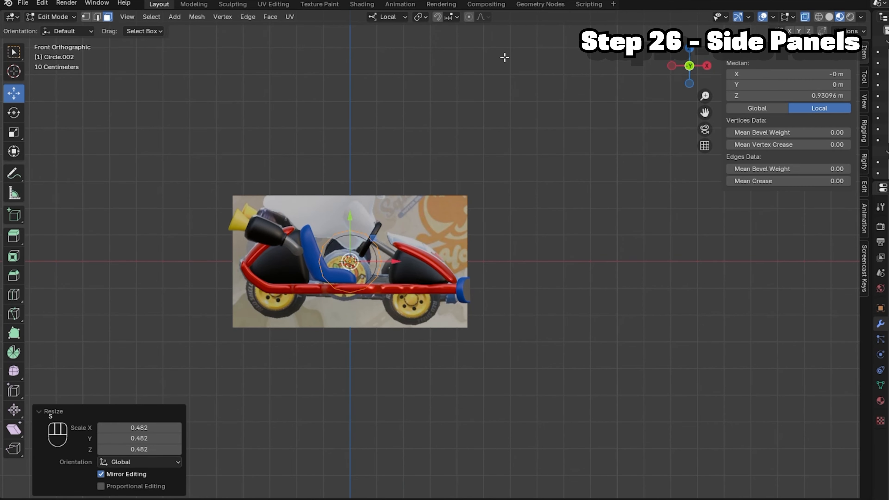
Fit the circle over the reference's round side panel in front view and extrude it outward about 0.038 m
key(KP_Decimal)
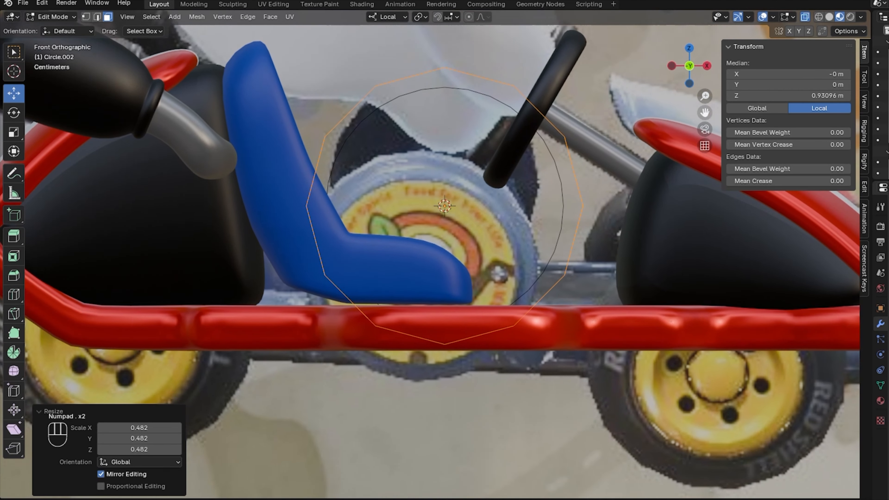
key(g)
click(505, 235)
key(s)
click(472, 262)
key(g)
click(565, 277)
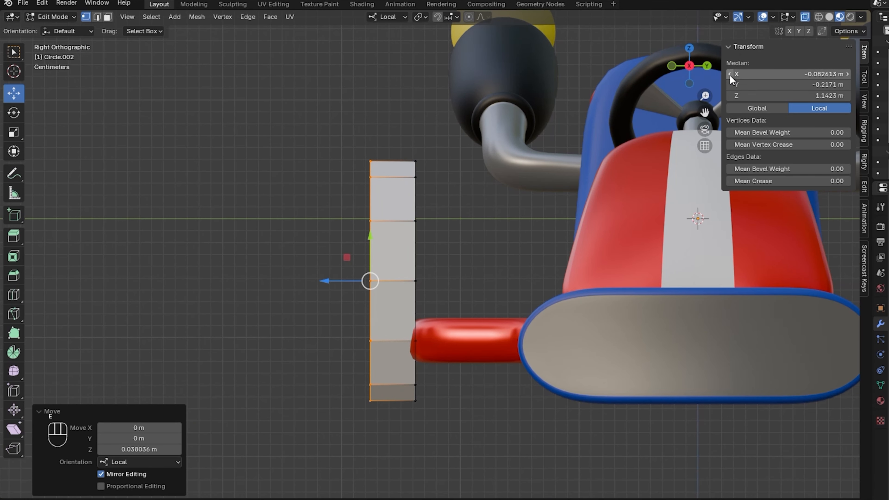
Extrude the panel's outer loop inward as a narrow rim, then outward as a raised step scaled to 0.920
drag(694, 75, 675, 74)
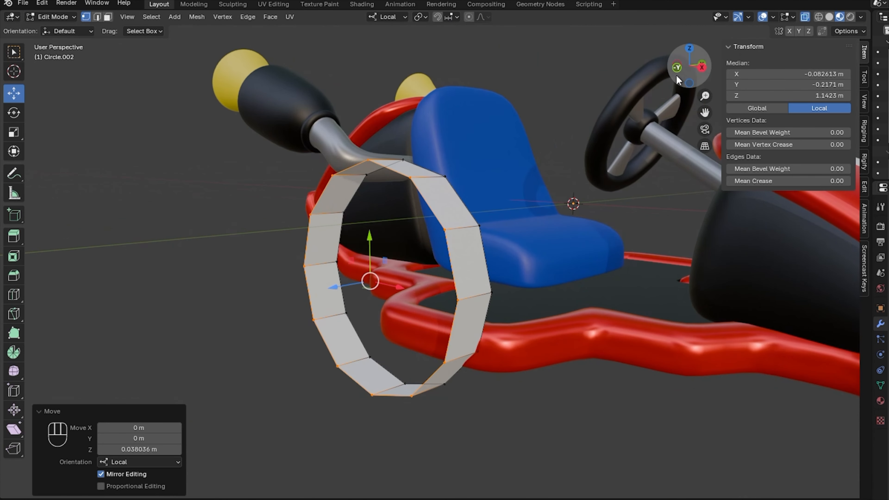
right_click(589, 259)
key(s)
click(615, 265)
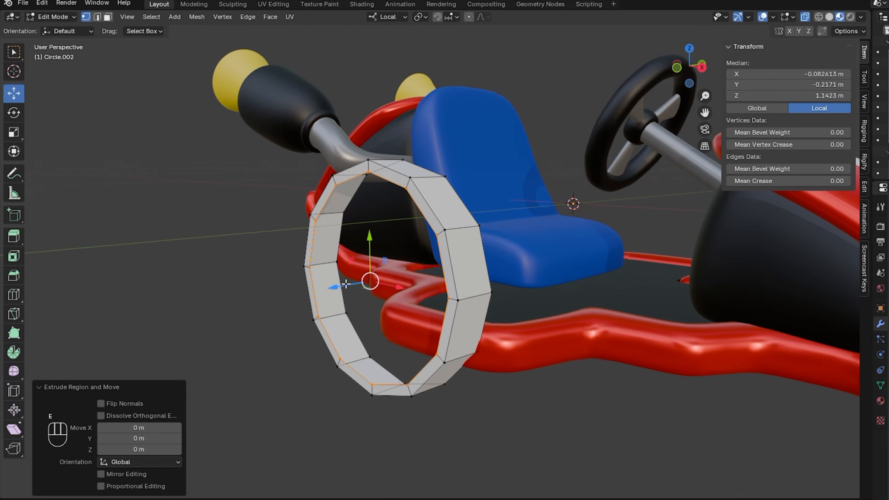
drag(346, 284, 335, 285)
Close the side panel's open outer loop with a Grid Fill using span 3 and offset 0
key(ctrl+f)
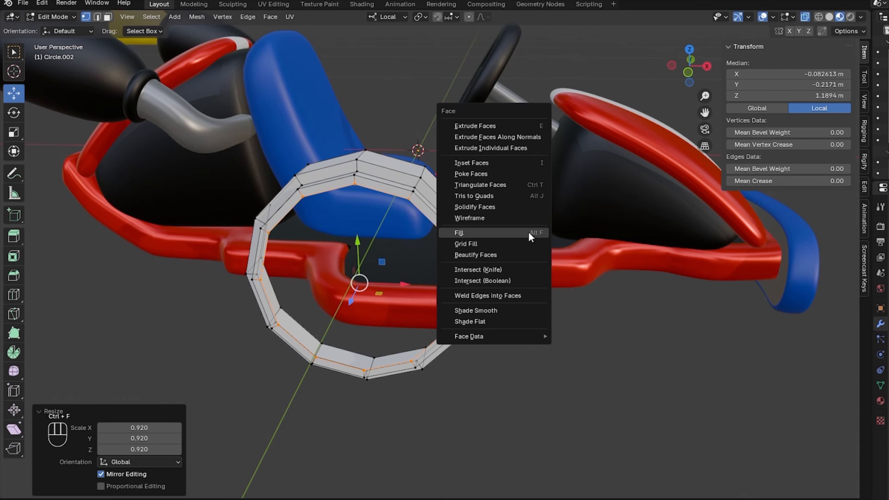
click(506, 243)
middle_drag(506, 243, 472, 246)
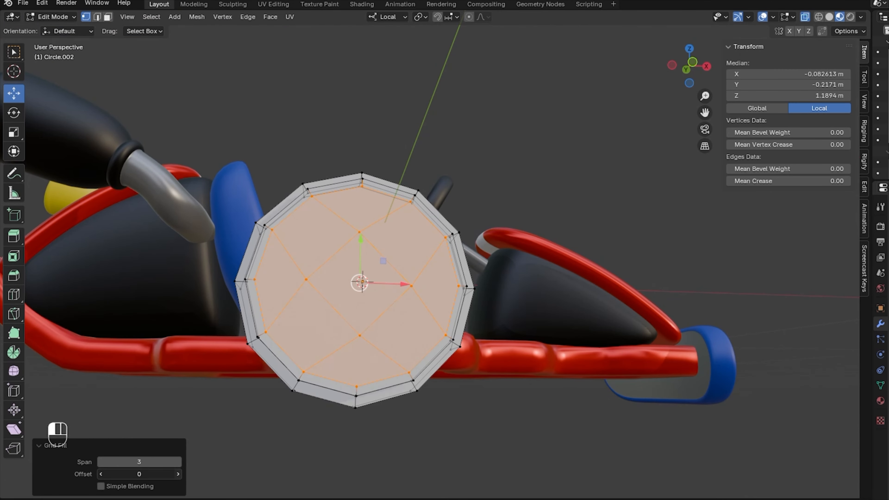
middle_drag(529, 228, 581, 186)
key(2)
right_click(557, 234)
key(ctrl+f)
click(451, 245)
Select the side panel's rim and step edge loops and bevel them about 0.007 m with one segment
mouse_move(689, 68)
mouse_down()
mouse_move(702, 68)
mouse_move(686, 68)
mouse_up()
click(264, 221)
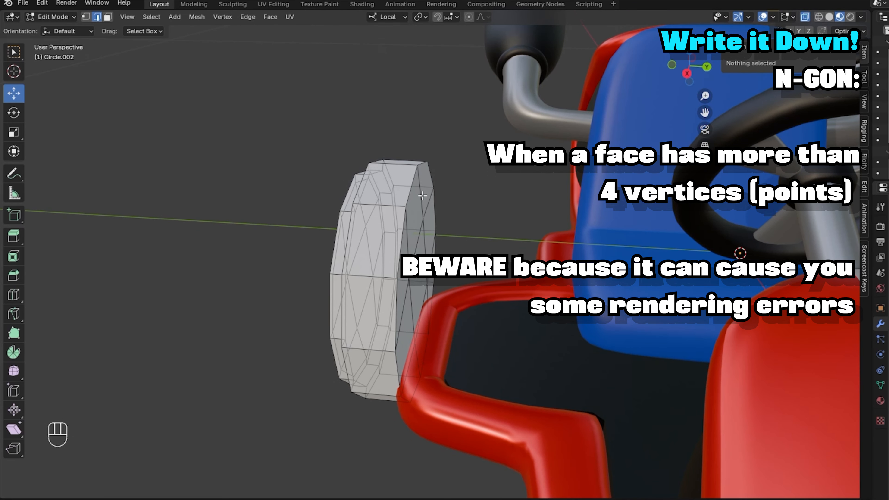
alt+shift+click(406, 297)
drag(667, 57, 691, 68)
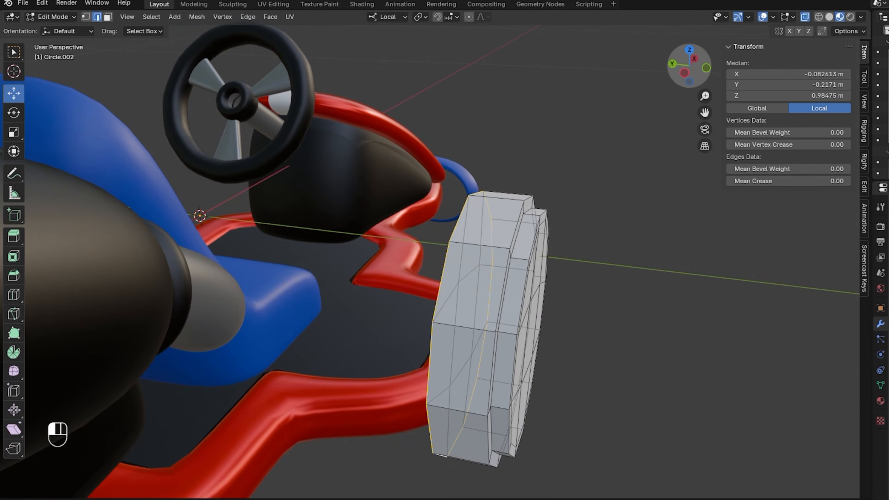
drag(687, 74, 601, 141)
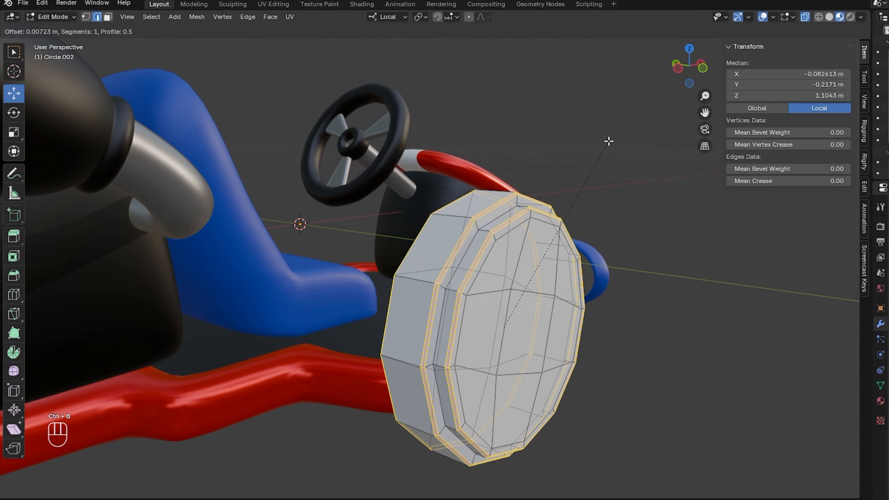
click(609, 141)
Return to Object Mode and add a Subdivision Surface modifier with viewport level 3 to the side panel
drag(677, 80, 615, 83)
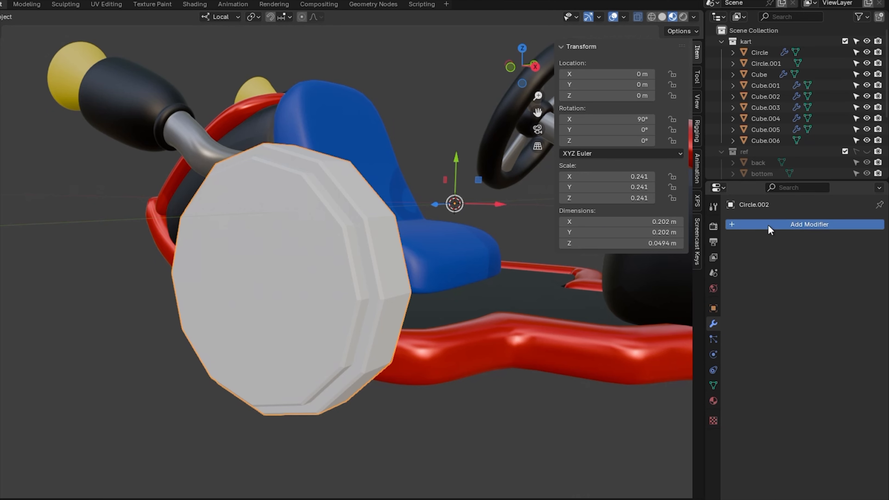
click(769, 225)
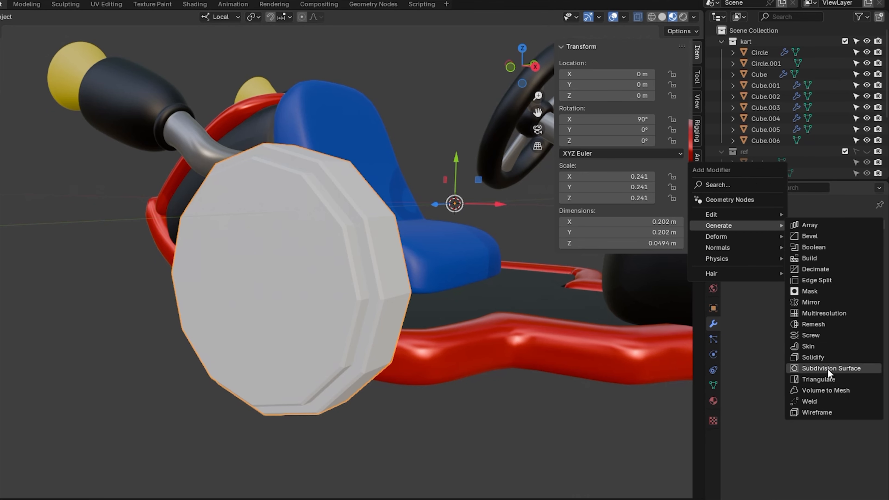
click(805, 371)
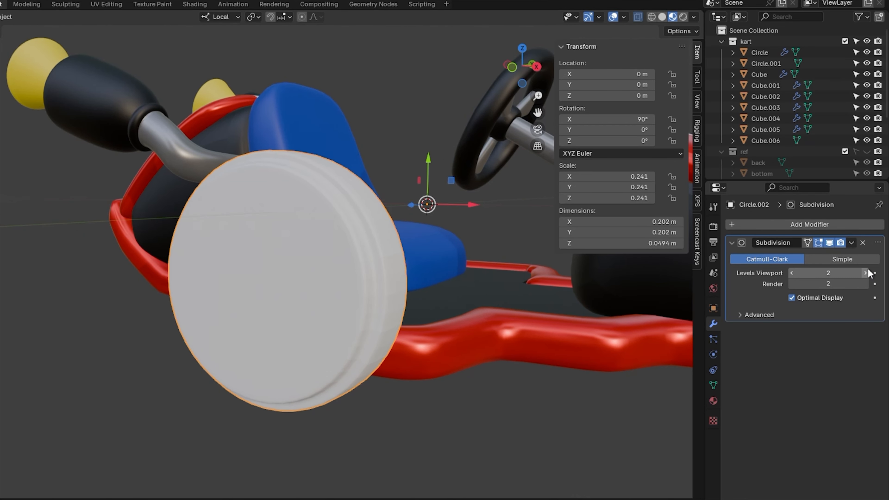
Assign the existing red material to the side panel and shade it smooth
click(713, 400)
click(734, 271)
click(770, 373)
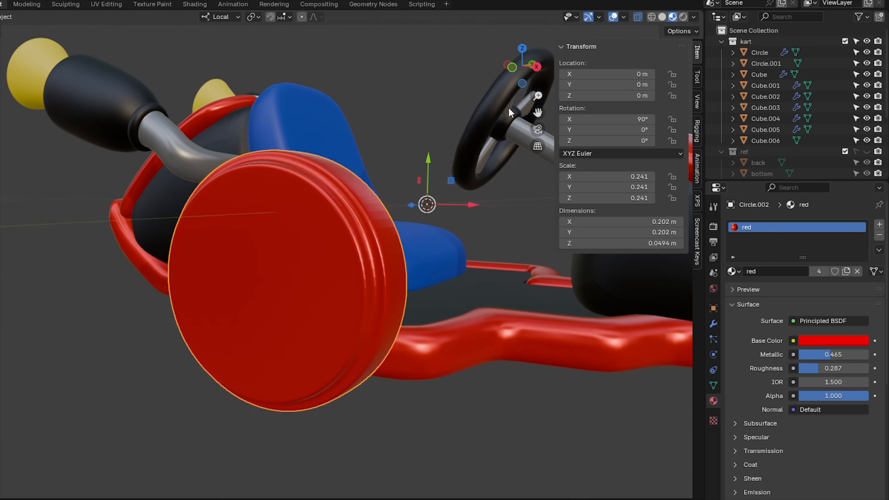
right_click(234, 214)
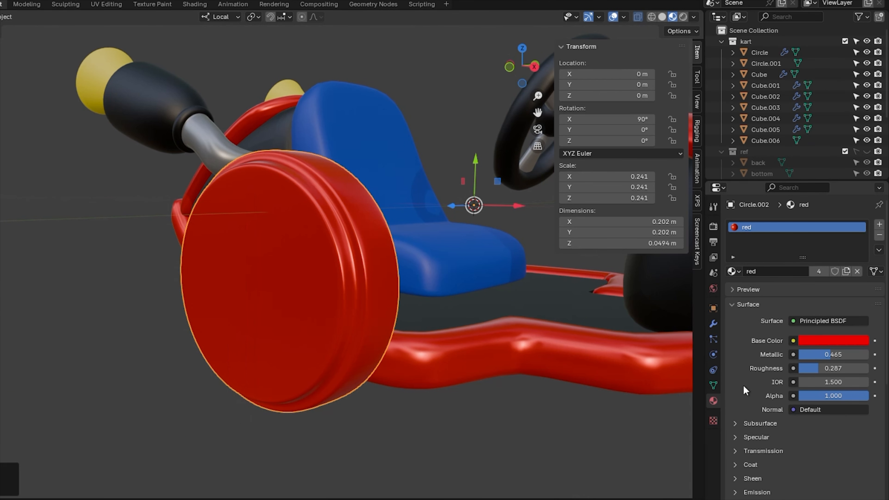
Add a Mirror modifier to the side panel and mirror it on the Z axis only
click(713, 323)
click(770, 192)
mouse_move(760, 231)
click(803, 304)
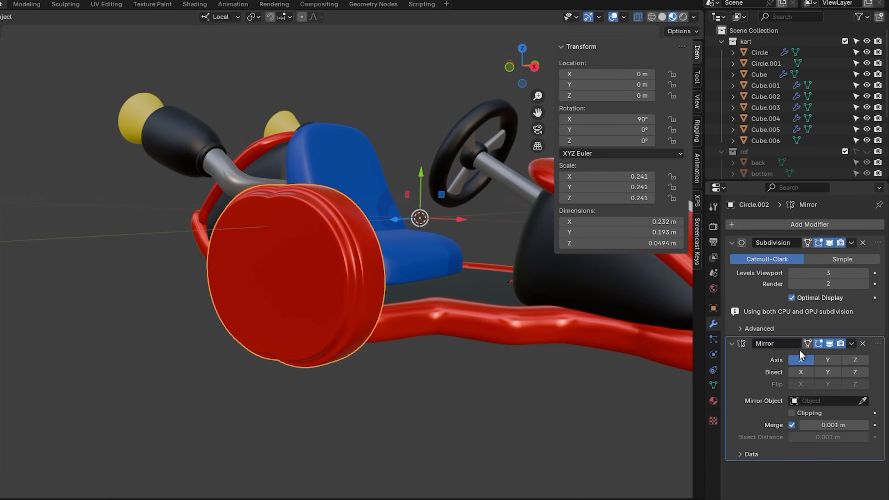
click(830, 346)
click(855, 346)
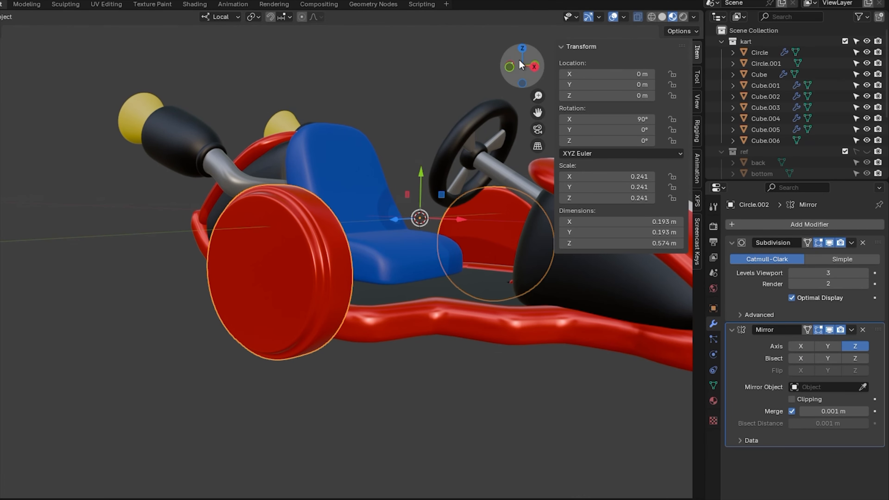
Move the mirrored side panels forward to an X location of about 0.033 m and raise their mesh in Edit Mode
click(523, 49)
shift+middle_drag(525, 238, 395, 240)
scroll(396, 240, down, 1)
drag(350, 258, 376, 259)
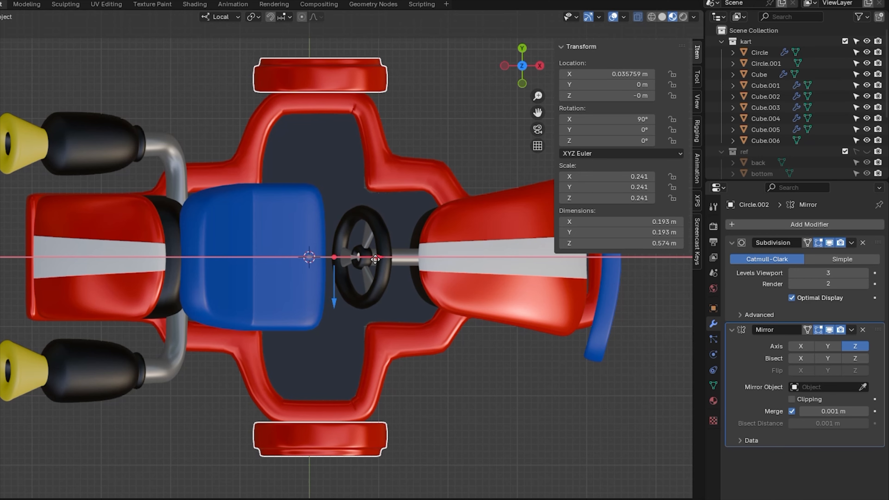
drag(375, 259, 376, 259)
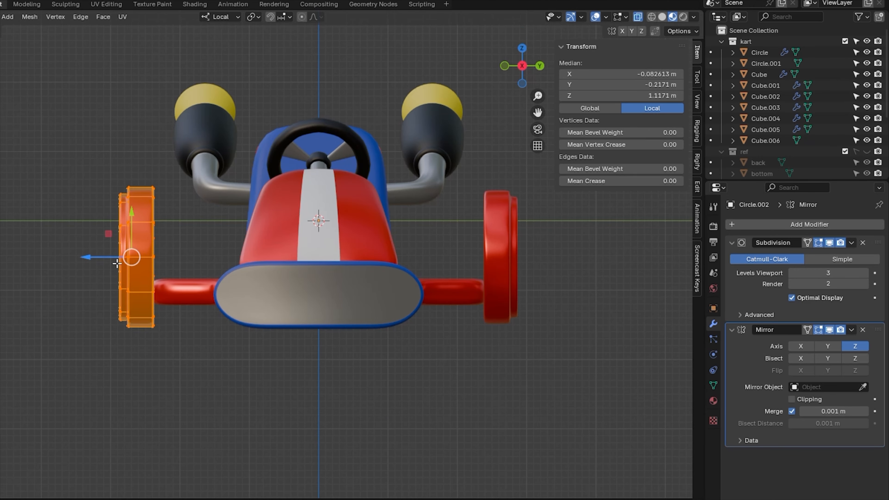
drag(131, 213, 131, 192)
click(539, 66)
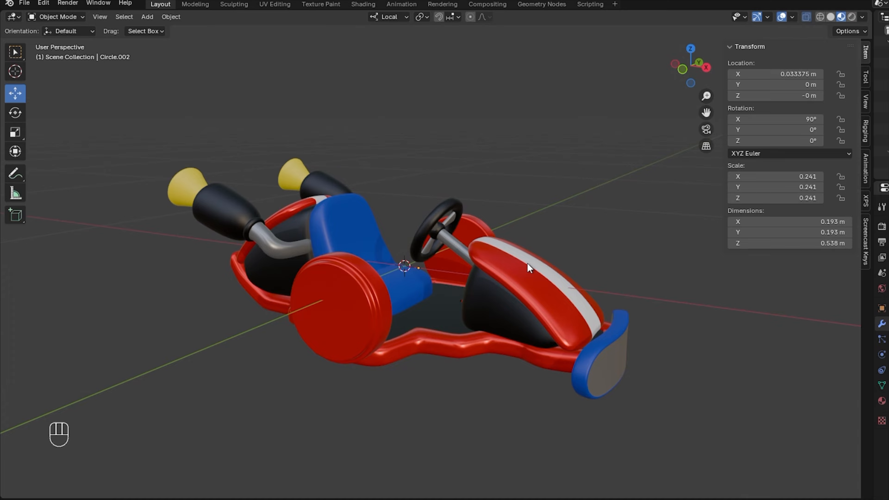
Rename the red front hood and the black front body beneath it, starting both names with "front"
key(F2)
text(front)
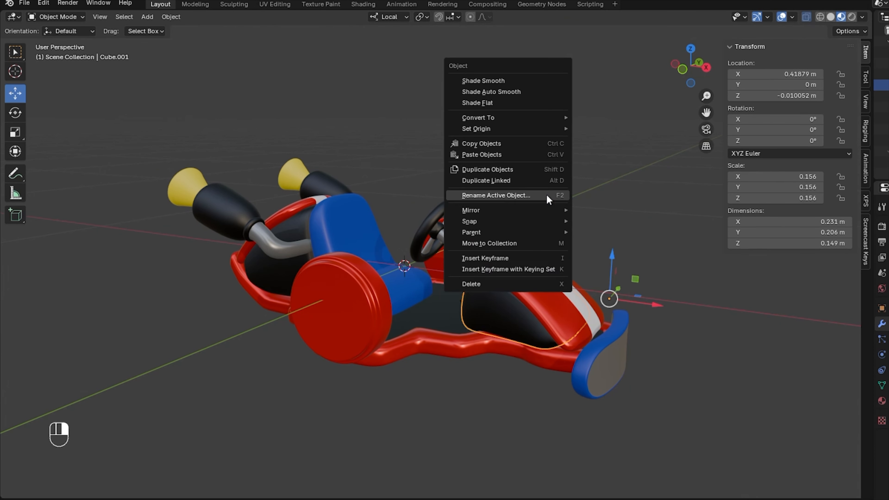
click(548, 195)
text(fri)
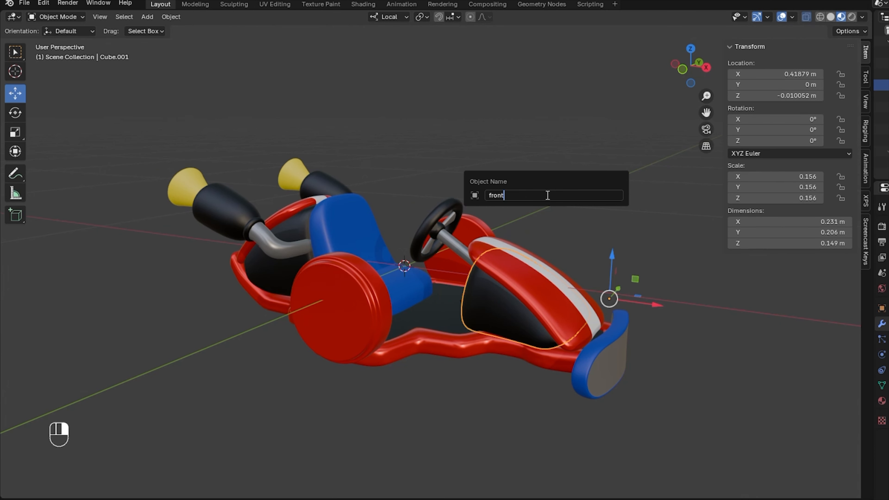
key(Return)
Rename the steering column with a name starting "wheel_" and rename the blue front bumper "bumper"
click(464, 254)
key(F2)
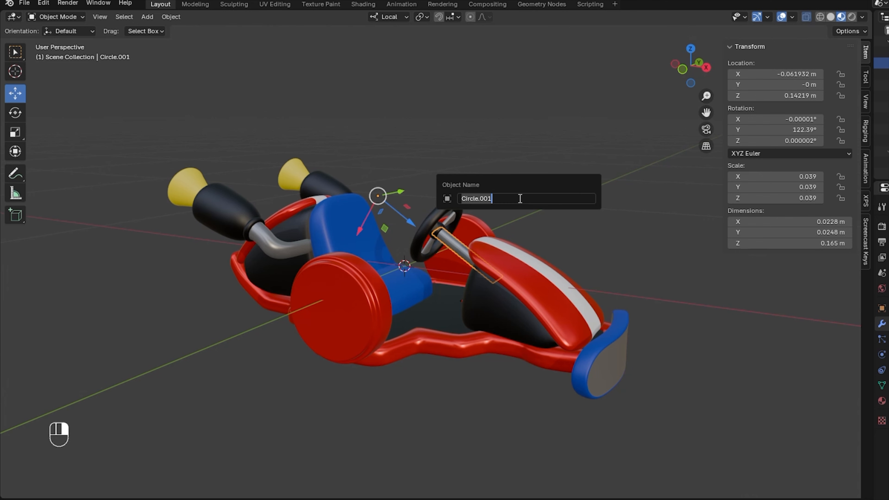
text(wheel_)
key(Return)
click(600, 354)
key(F2)
text(bumper)
key(Return)
mouse_move(694, 74)
mouse_down()
mouse_move(715, 58)
mouse_move(696, 73)
mouse_up()
click(445, 301)
key(alt+d)
right_click(608, 186)
key(ctrl+z)
key(ctrl+z)
key(ctrl+shift+z)
Rename the red tubular frame "pipe_frame" and the dark floor plate "base_floor"
right_click(469, 189)
click(468, 189)
text(pipe_frame)
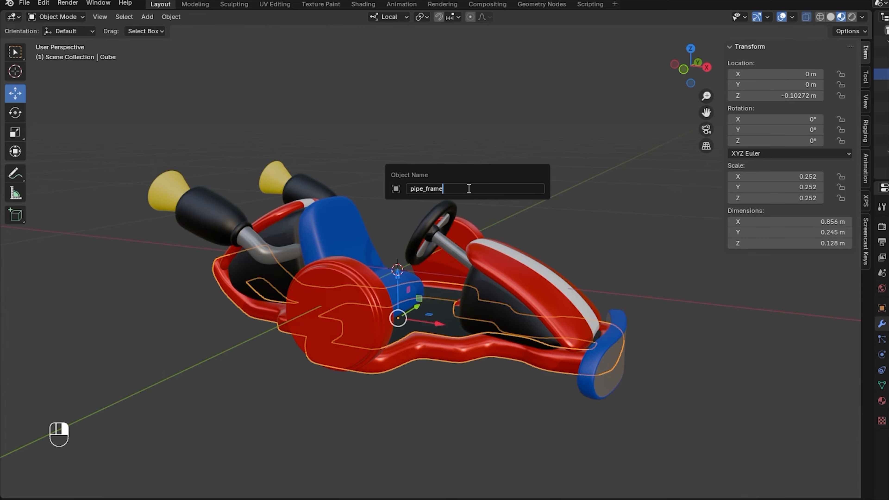
key(Return)
click(437, 305)
right_click(535, 160)
click(536, 161)
text(base_floor)
key(Return)
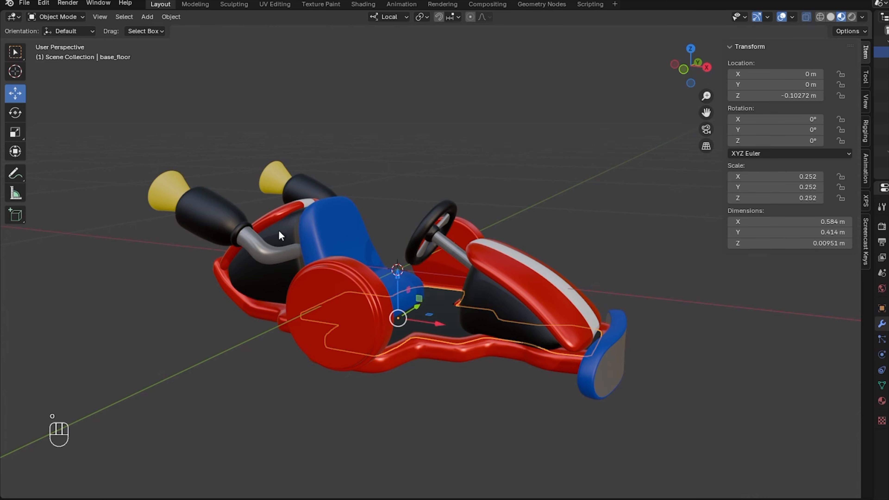
Rename the black rear body "back_block" and the yellow-tipped exhausts "turbines"
click(270, 243)
right_click(527, 138)
click(527, 139)
text(back_block)
key(Return)
click(303, 185)
right_click(542, 187)
click(543, 188)
text(turbines)
key(Return)
Rename the blue seat "seat" and the round red side pieces "side_panels"
click(347, 228)
right_click(480, 184)
click(481, 185)
text(seat)
key(Return)
click(328, 344)
right_click(587, 163)
click(587, 164)
text(side_pan)
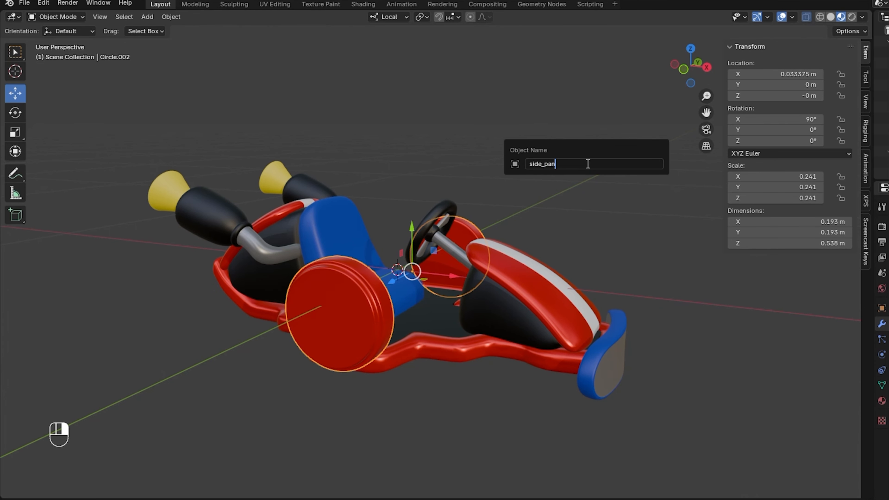
text(els)
key(Return)
click(417, 312)
click(392, 293)
click(553, 361)
click(308, 189)
drag(691, 67, 661, 74)
middle_drag(518, 413, 539, 413)
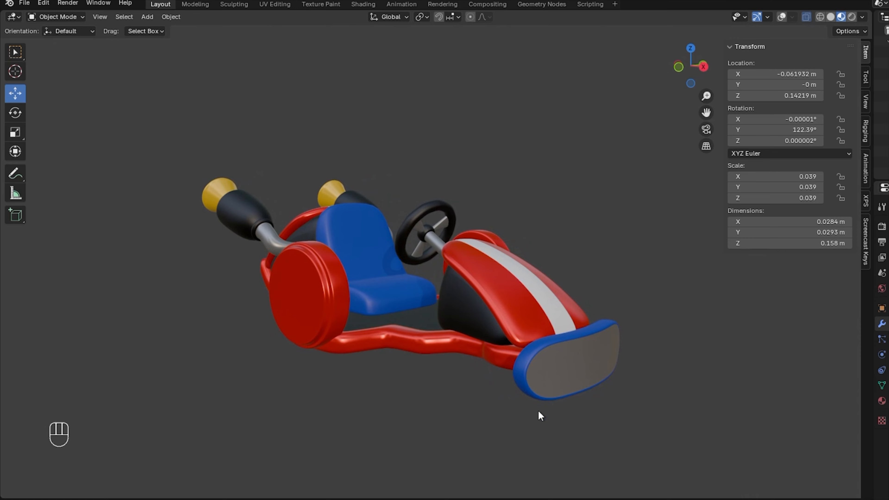
Add a cube mesh, scale it to about 0.395 m per side, and raise it above the kart to about Z 0.244 m
click(147, 17)
mouse_move(161, 29)
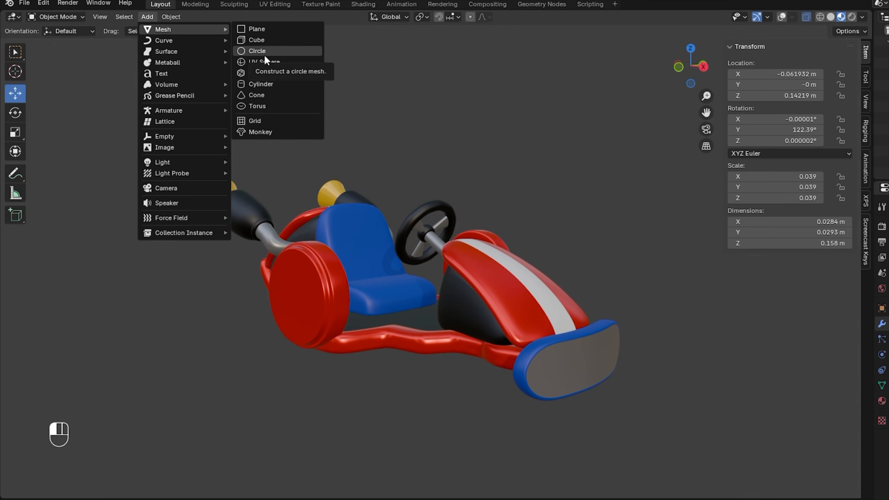
click(257, 42)
key(s)
click(357, 318)
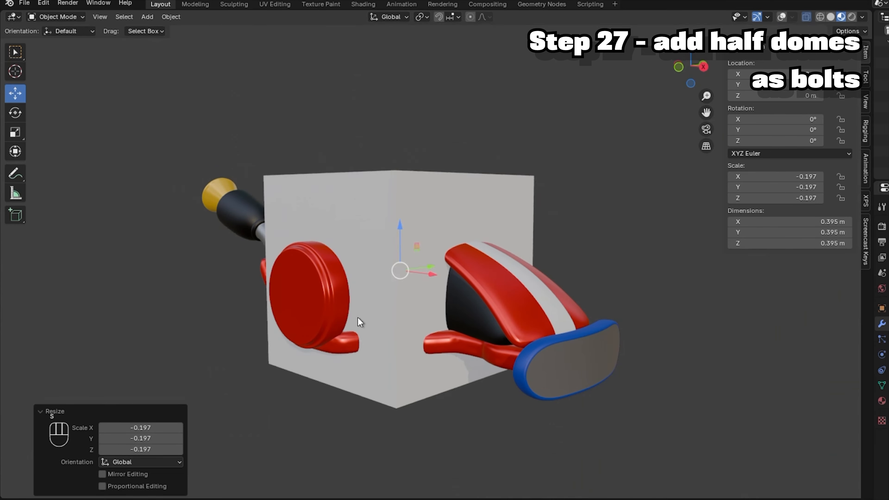
drag(398, 226, 391, 108)
Add a Subdivision Surface modifier to the cube, raise its viewport level by one, and apply it
click(764, 224)
mouse_move(764, 224)
click(636, 378)
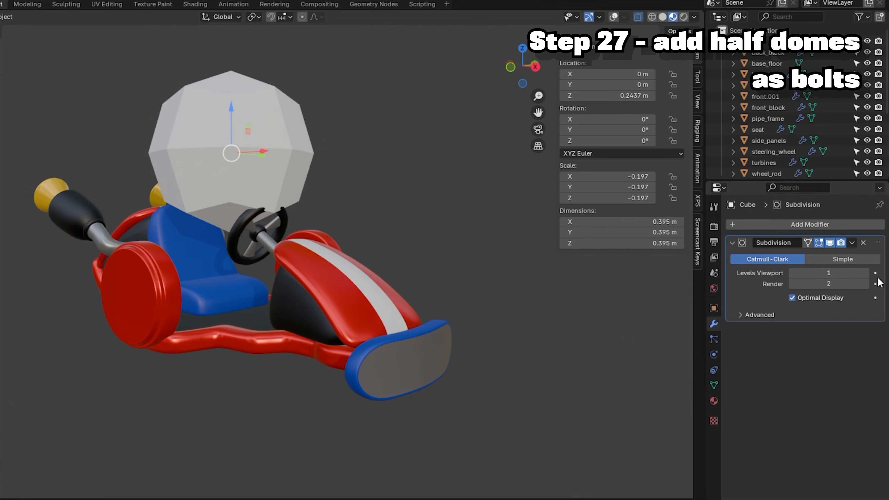
click(865, 272)
click(852, 242)
click(801, 310)
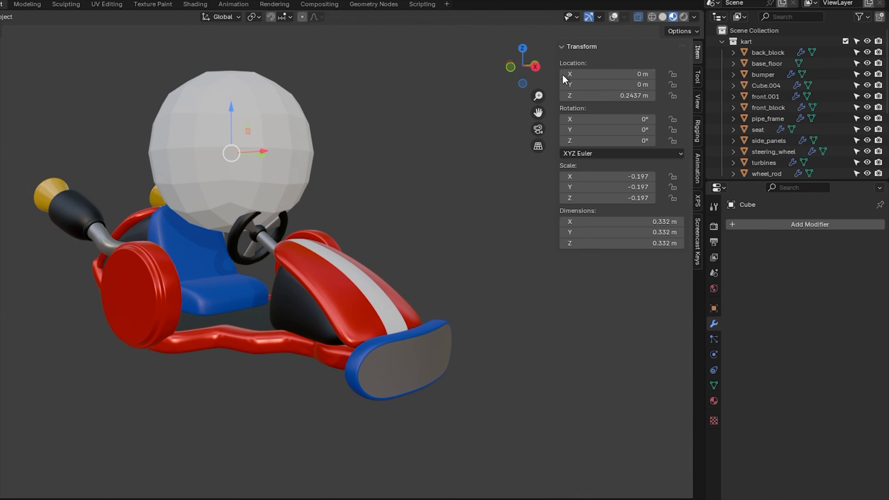
In Edit Mode from the side view, delete the rear half of the rounded cube to leave a half dome
click(152, 16)
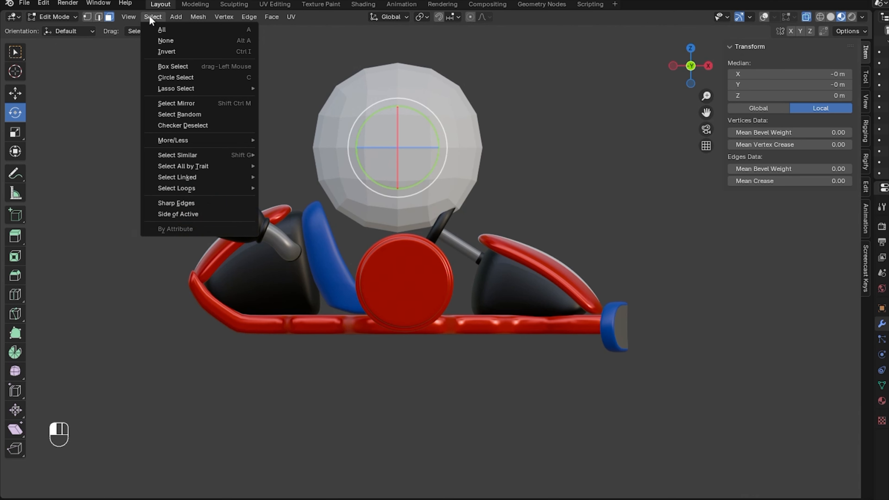
click(150, 18)
click(766, 17)
drag(214, 37, 399, 381)
key(Delete)
click(575, 280)
Scale the half dome down to about 0.025 m across and lower it to the bumper's height
click(708, 65)
key(a)
key(s)
click(476, 148)
click(15, 93)
drag(468, 104, 468, 255)
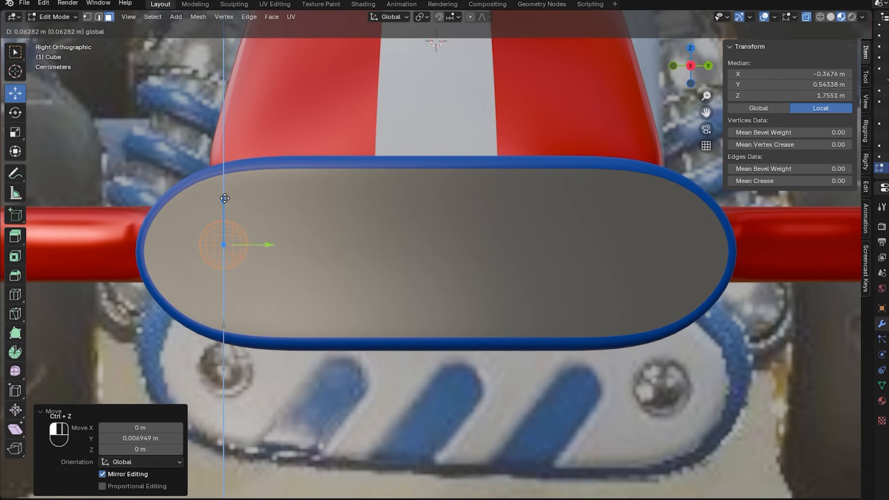
Position the half dome as a bolt against the metal face of the bumper, near one end
drag(225, 198, 223, 216)
drag(697, 70, 745, 75)
drag(255, 252, 772, 267)
drag(706, 113, 402, 101)
drag(331, 259, 482, 307)
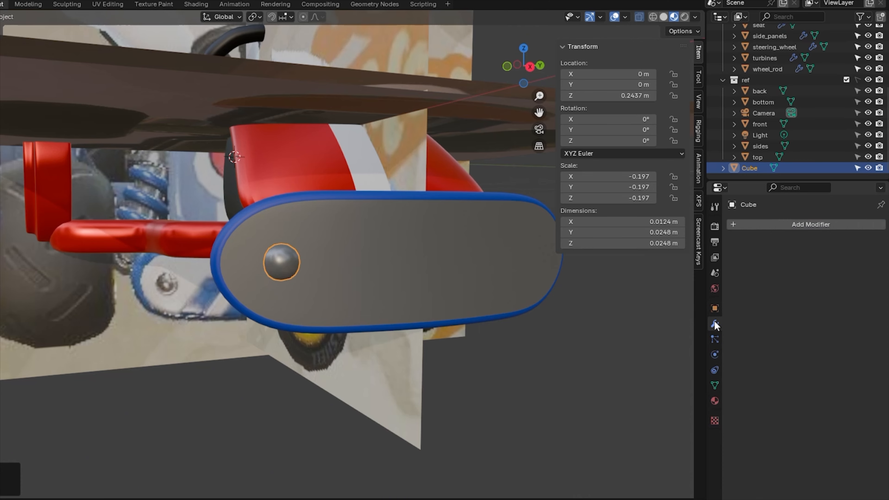
Add a Subdivision Surface modifier to the half-dome bolt
click(749, 225)
mouse_move(748, 228)
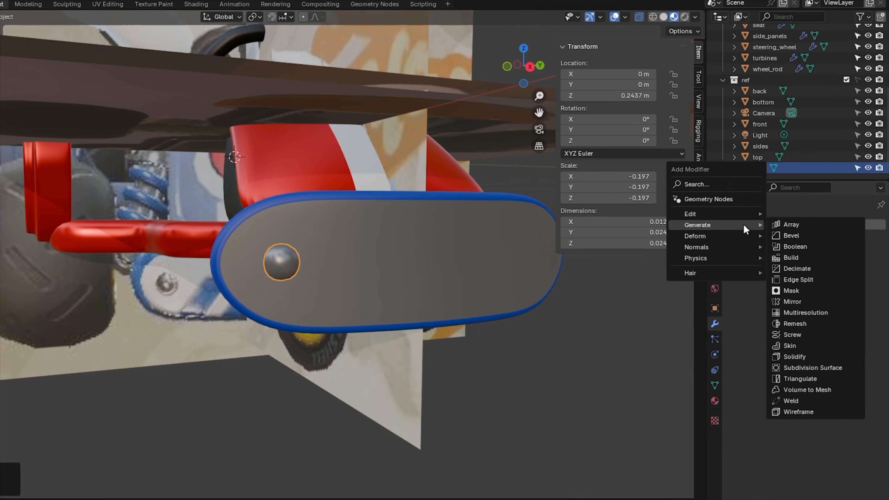
click(805, 367)
Add a Mirror modifier above the bolt's subdivision, mirror on Y only, and rotate the bolt mesh to follow the bumper's slant
click(770, 224)
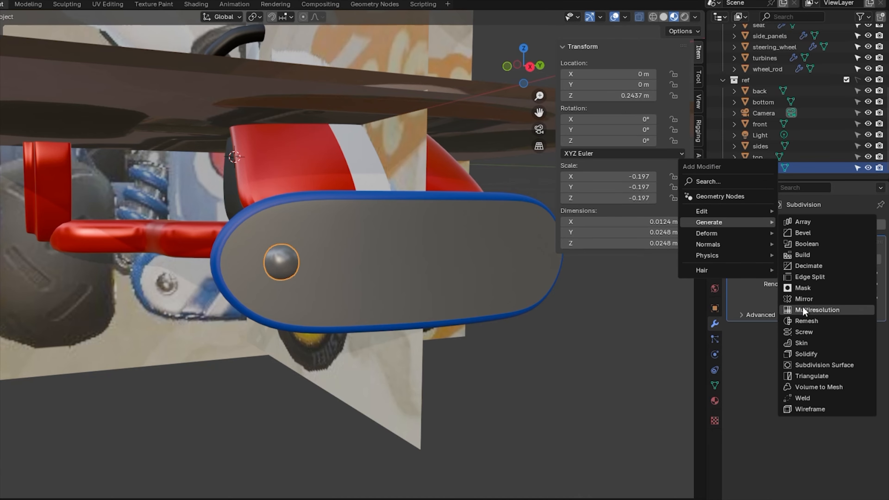
click(795, 301)
drag(879, 343, 879, 242)
click(802, 259)
click(829, 259)
middle_drag(511, 99, 490, 102)
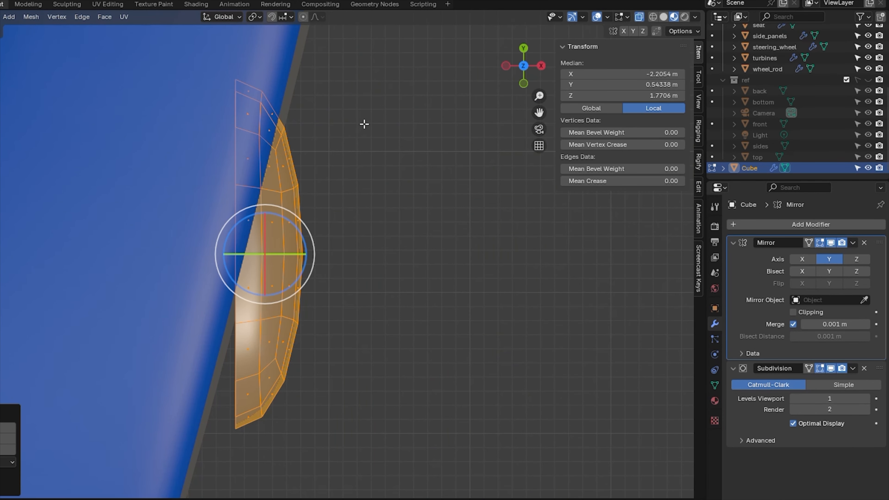
key(r)
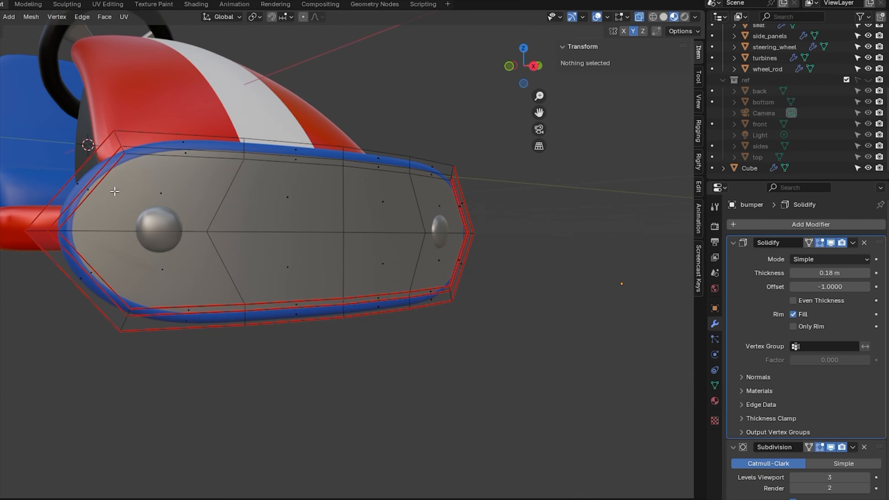
Separate the bumper's front faces from the rim in Edit Mode, and join the resulting plate and rim into one object
key(ctrl+r)
key(Escape)
click(167, 199)
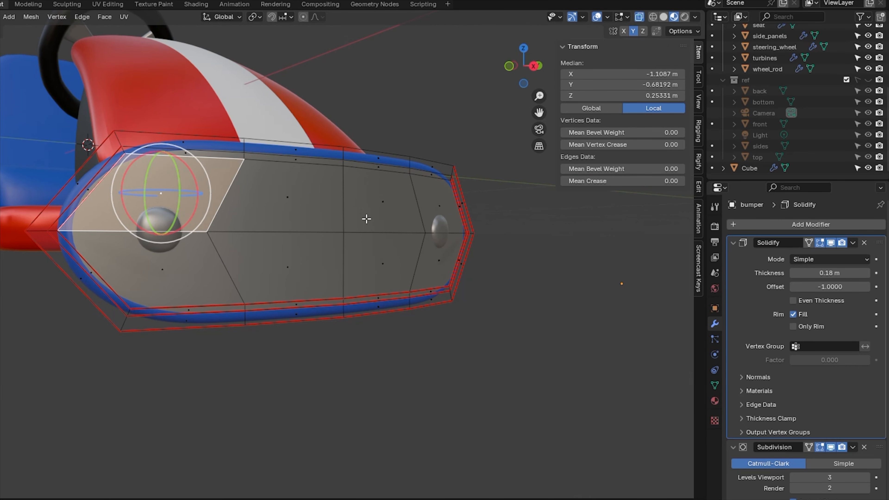
shift+click(185, 274)
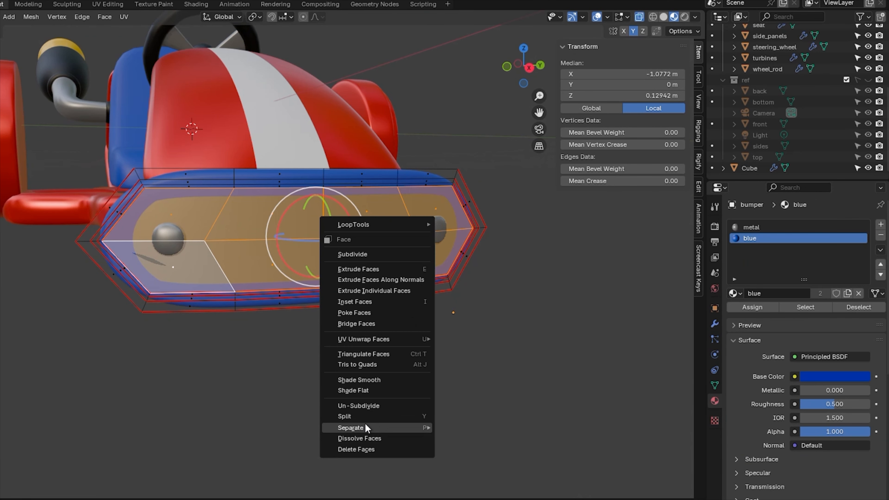
mouse_move(367, 428)
click(482, 427)
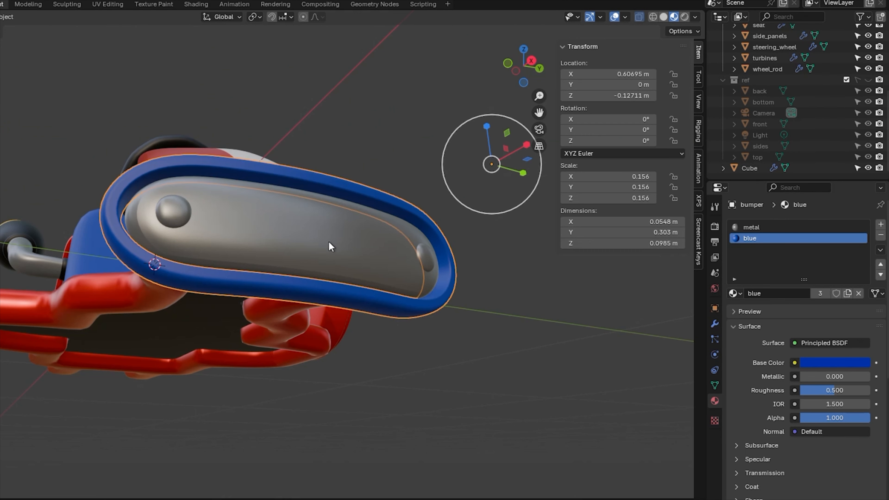
right_click(389, 165)
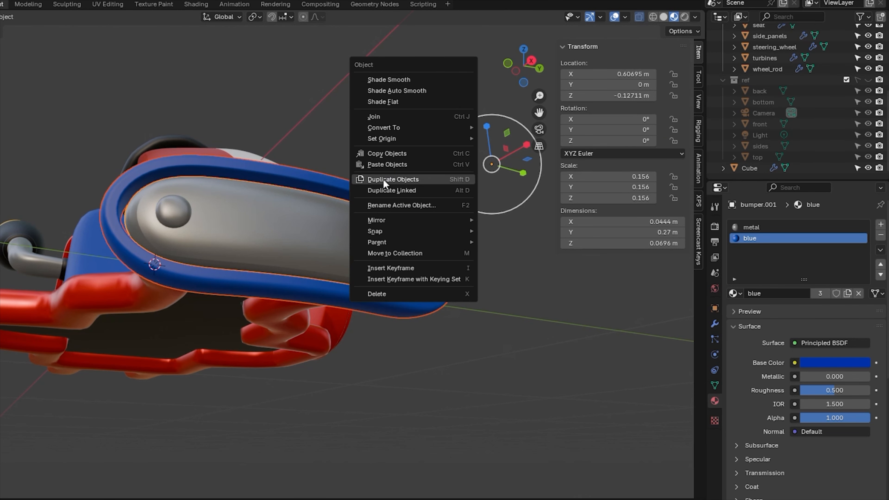
click(375, 116)
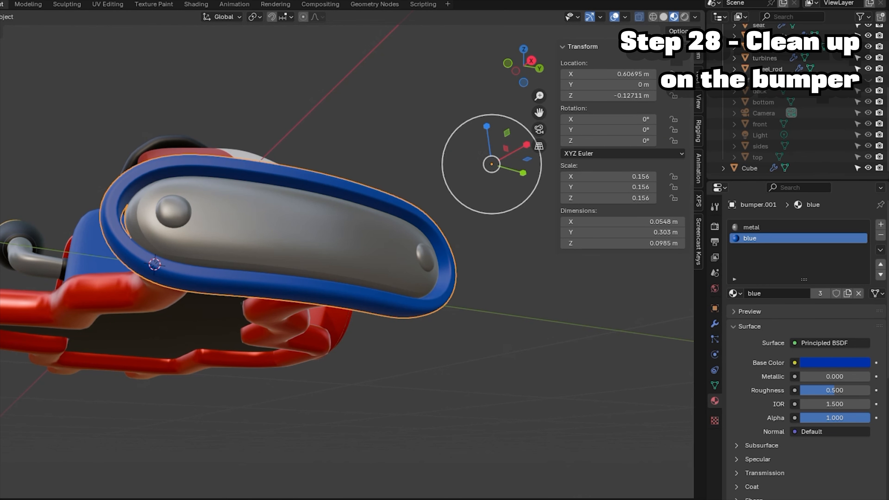
Hide the bumper's metal front faces in Edit Mode, extend the blue rim's inner edge loop inward, and reveal the faces
key(Tab)
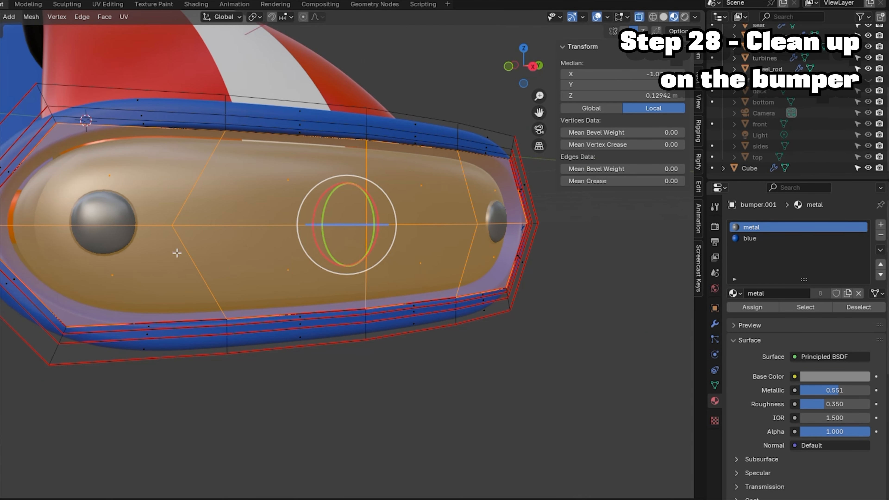
key(x)
click(176, 252)
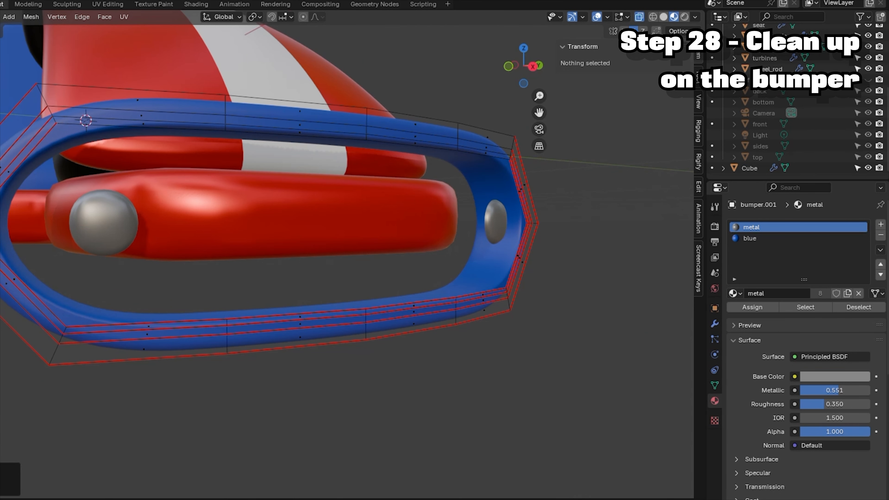
key(2)
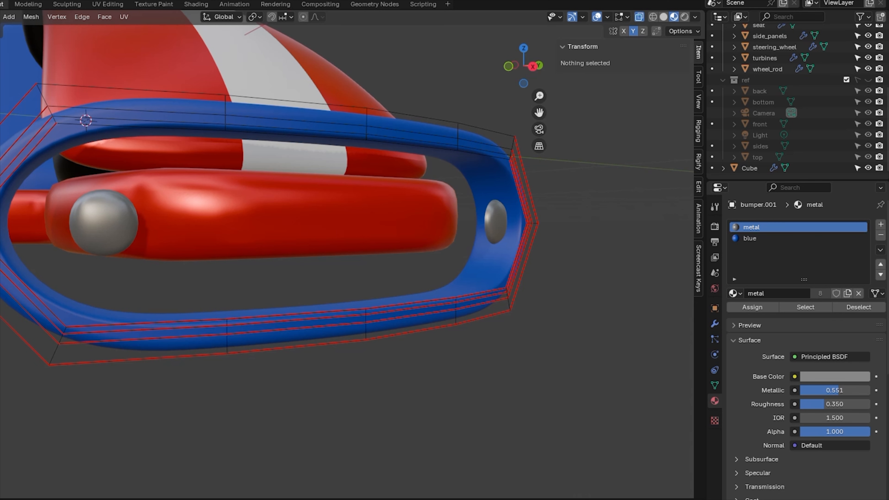
alt+click(40, 143)
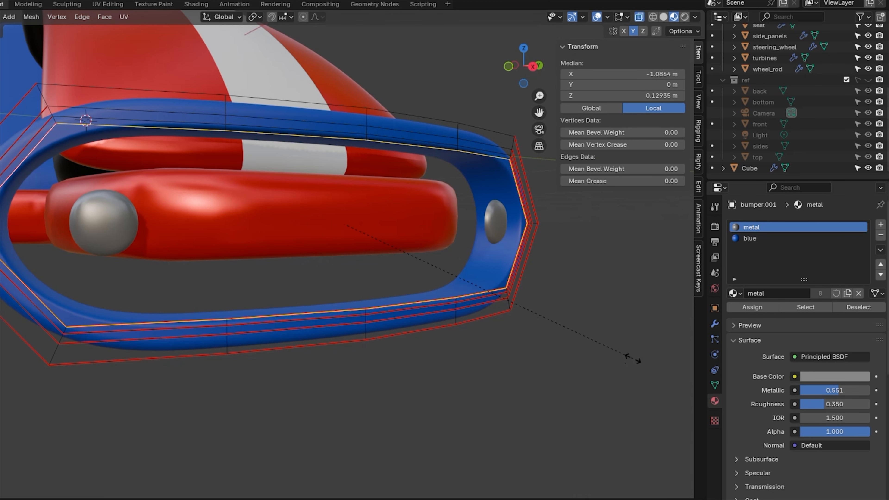
key(alt+f)
Separate the bumper's metal front plate into its own object and select it
click(600, 18)
mouse_move(535, 74)
mouse_down()
mouse_move(506, 60)
mouse_move(560, 65)
mouse_move(536, 70)
mouse_up()
click(596, 17)
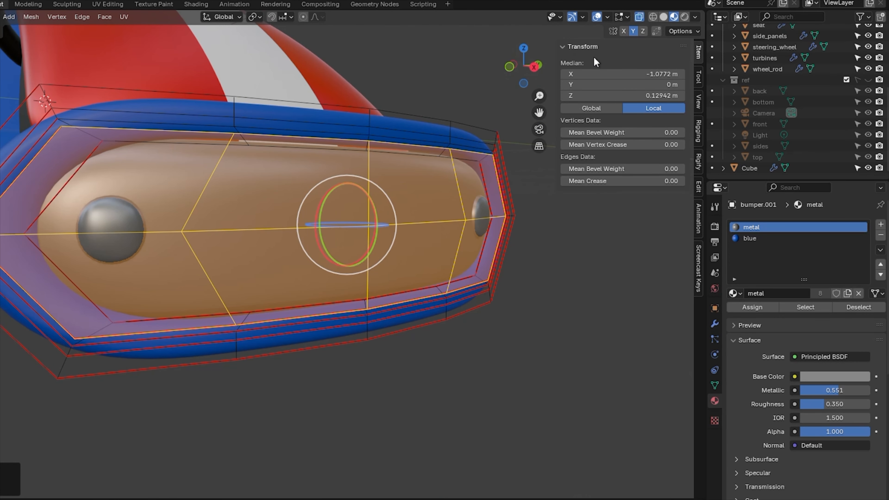
click(597, 17)
key(r)
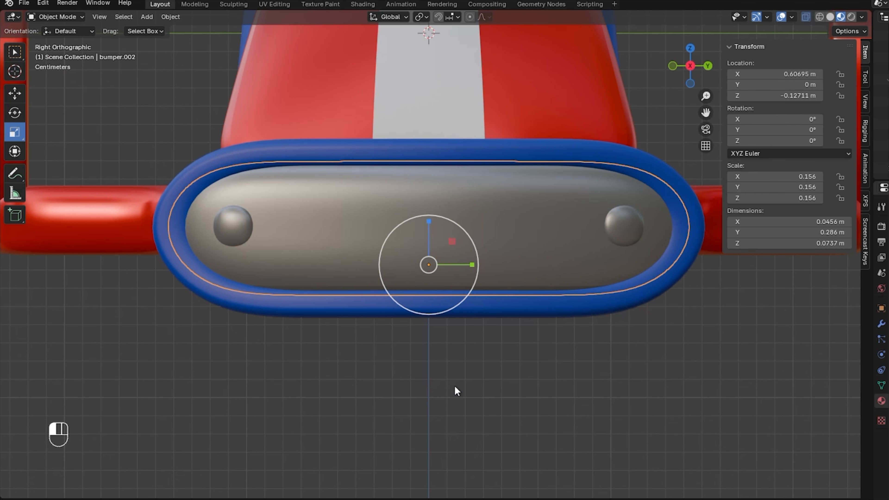
click(457, 390)
click(369, 250)
Switch to the Shading workspace and add a Math node set to Add beside the metal material's Principled BSDF
click(360, 4)
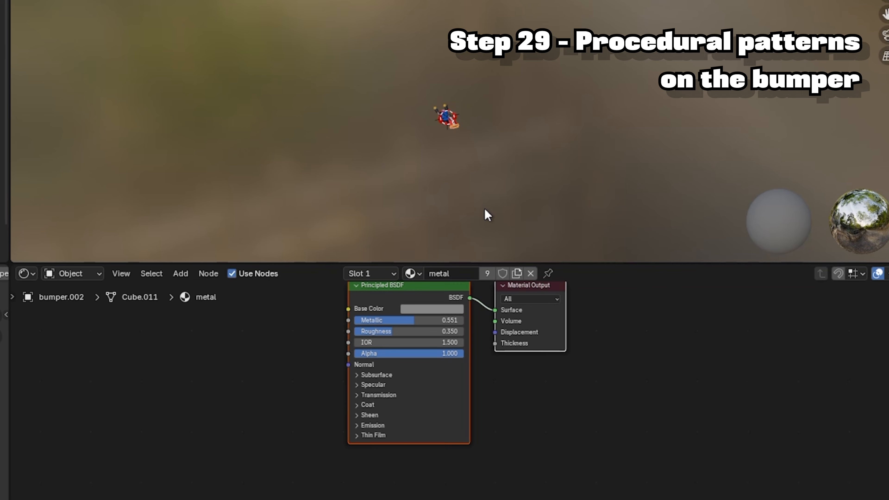
click(181, 273)
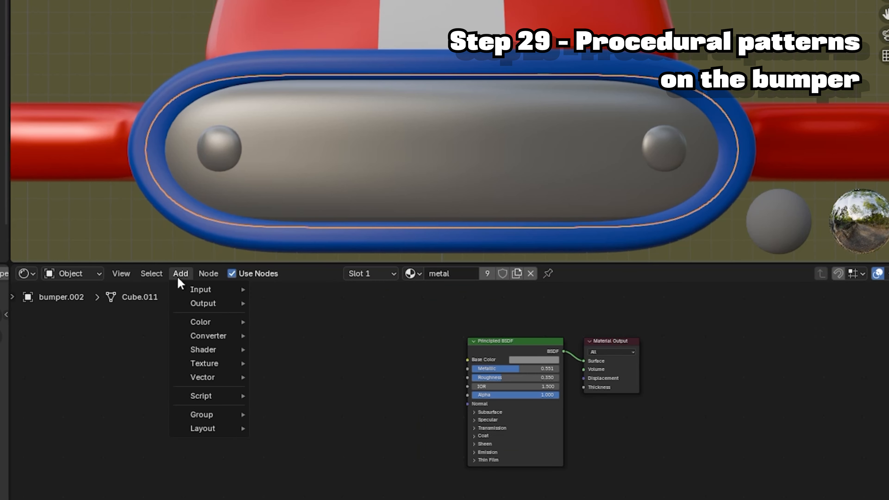
mouse_move(208, 336)
click(266, 432)
click(371, 369)
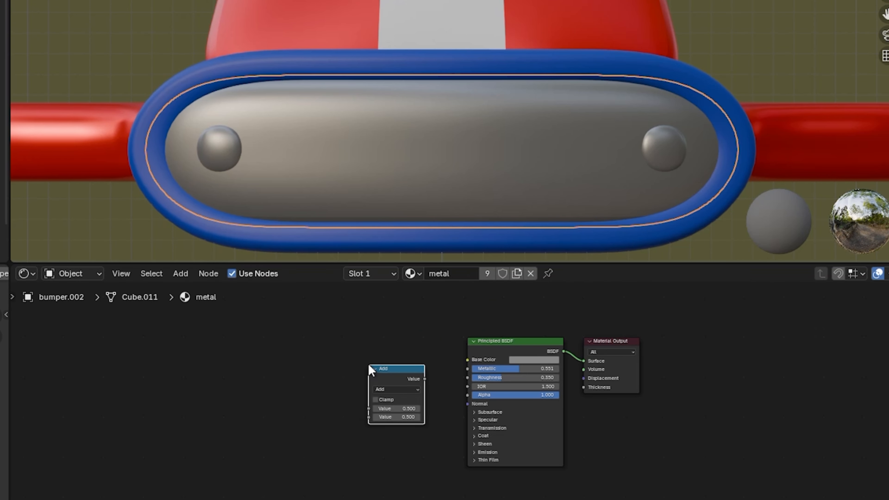
Add a Voronoi Texture node, link its Color to the Principled BSDF's Base Color, and set its Randomness to 0
click(179, 273)
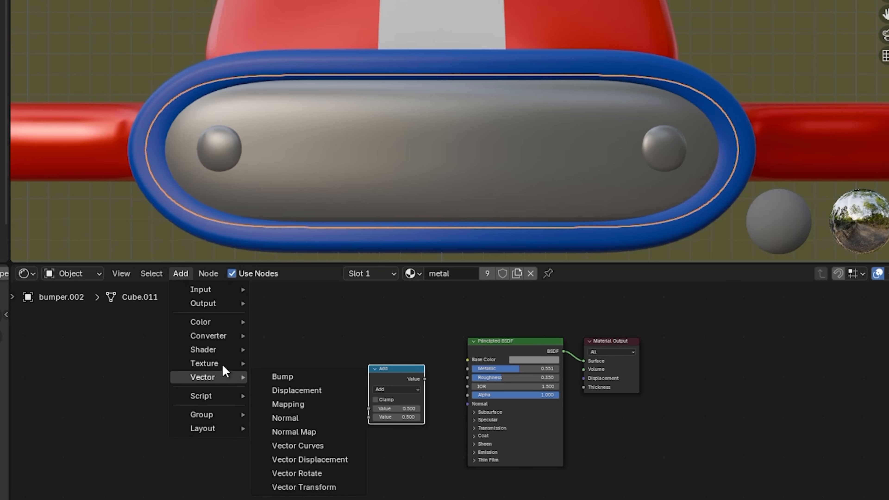
mouse_move(211, 363)
click(281, 335)
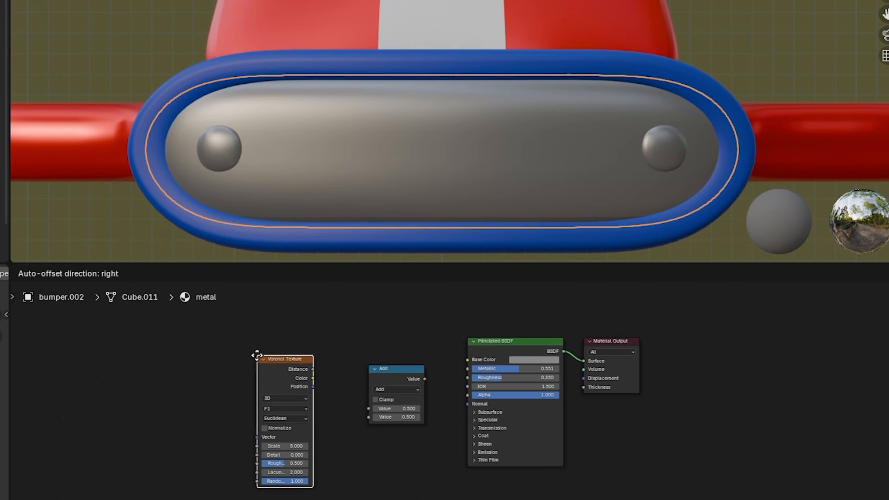
click(312, 371)
drag(313, 378, 467, 359)
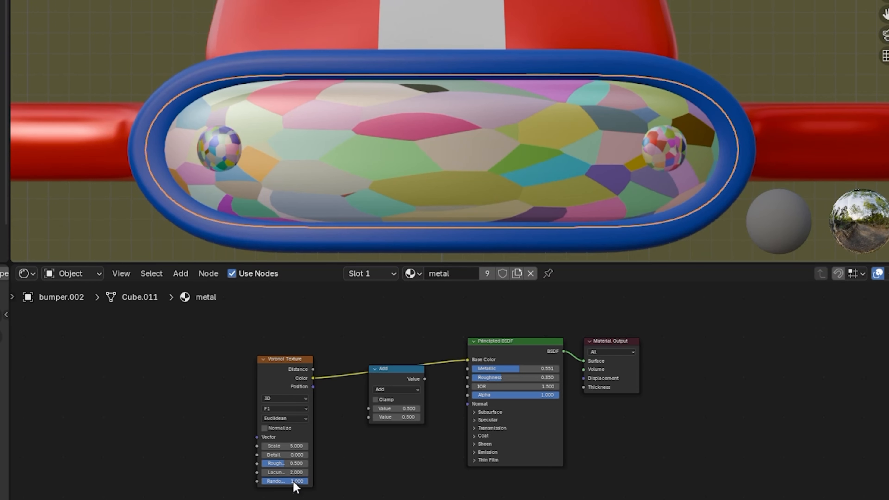
drag(294, 483, 260, 484)
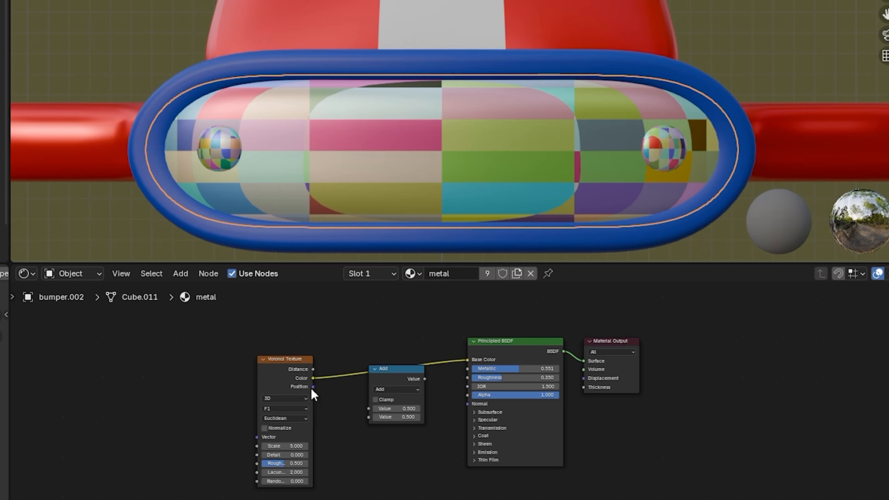
Route the Voronoi Distance through the Add node, with value -0.300, and a new Color Ramp into the Principled BSDF's Base Color
drag(294, 360, 235, 346)
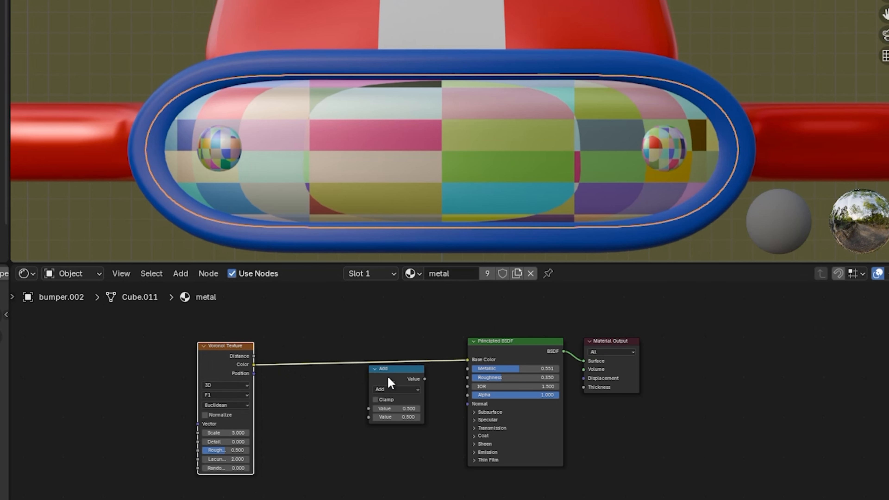
alt+drag(387, 381, 347, 391)
drag(254, 355, 392, 390)
text(c)
click(423, 417)
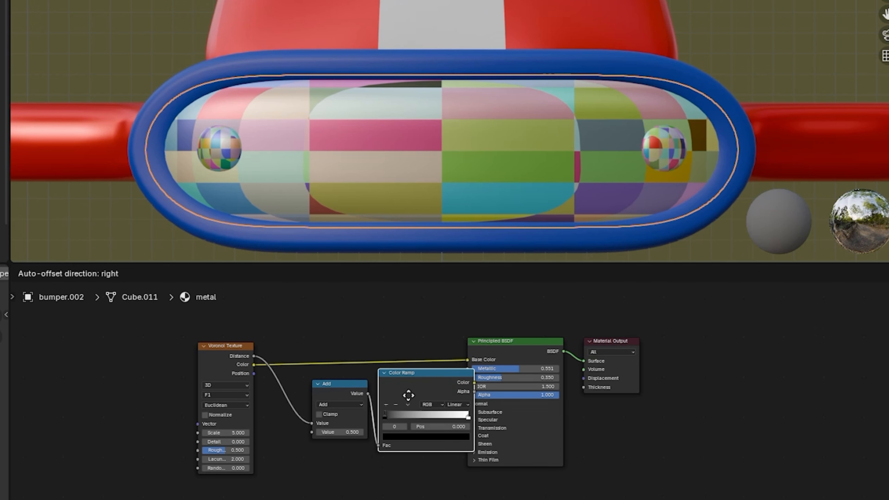
click(385, 414)
drag(443, 395, 468, 360)
drag(329, 393, 292, 396)
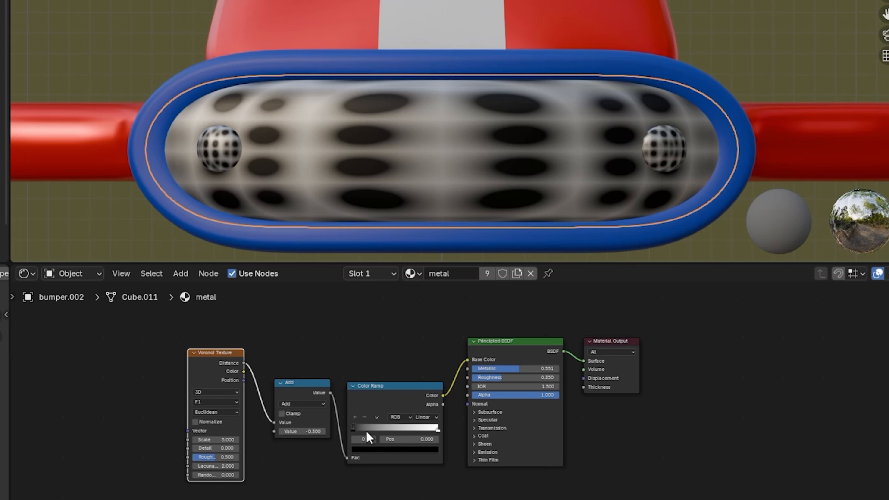
Sharpen the dots by moving the Color Ramp's black and white stops close together, with the white stop at 0.232
mouse_move(350, 428)
mouse_down()
mouse_move(393, 433)
mouse_move(365, 431)
mouse_up()
middle_drag(366, 432, 404, 420)
scroll(405, 420, up, 2)
click(175, 409)
click(175, 410)
middle_drag(299, 417, 332, 424)
middle_drag(332, 485, 324, 496)
scroll(202, 364, down, 2)
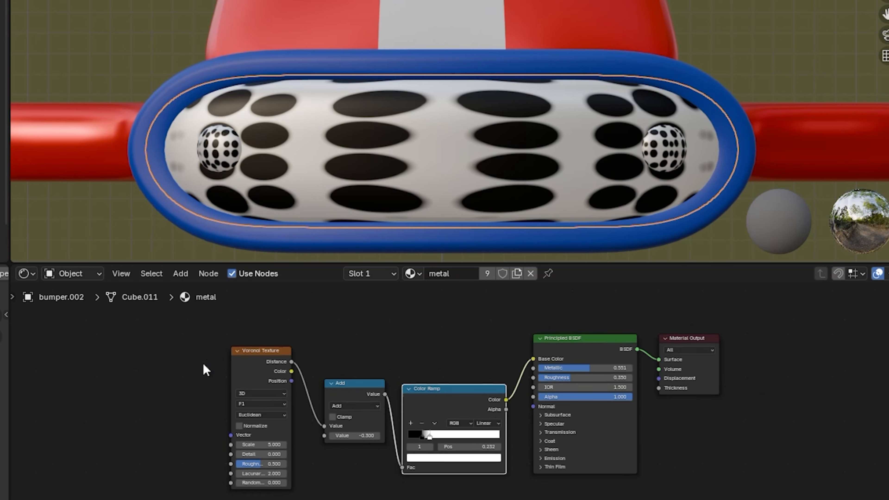
Add Texture Coordinate and Mapping nodes to the Voronoi Texture and link the UV output to the Mapping Vector
scroll(259, 358, up, 1)
drag(259, 364, 241, 367)
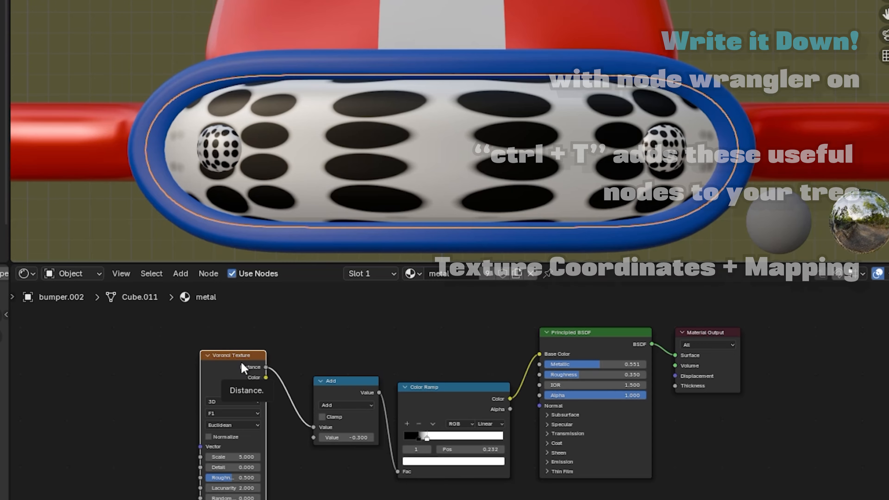
key(ctrl+t)
scroll(160, 350, down, 1)
middle_drag(161, 351, 206, 340)
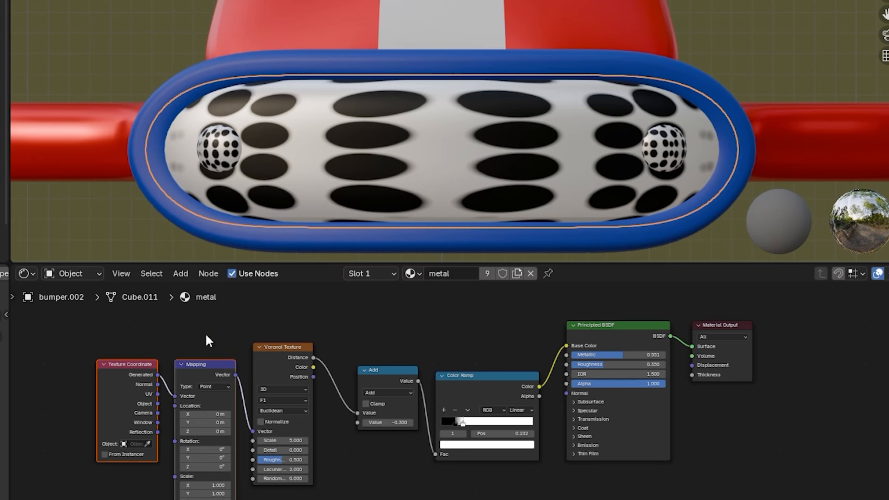
click(164, 399)
drag(172, 398, 174, 396)
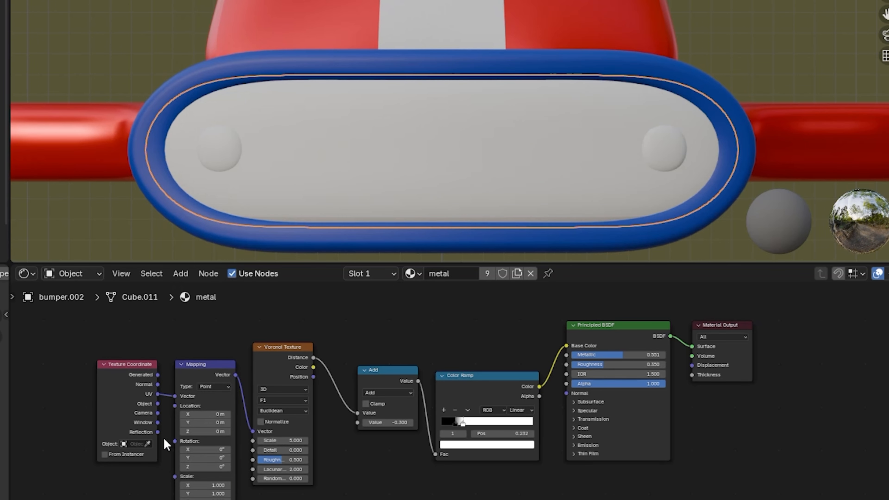
middle_drag(342, 469, 351, 469)
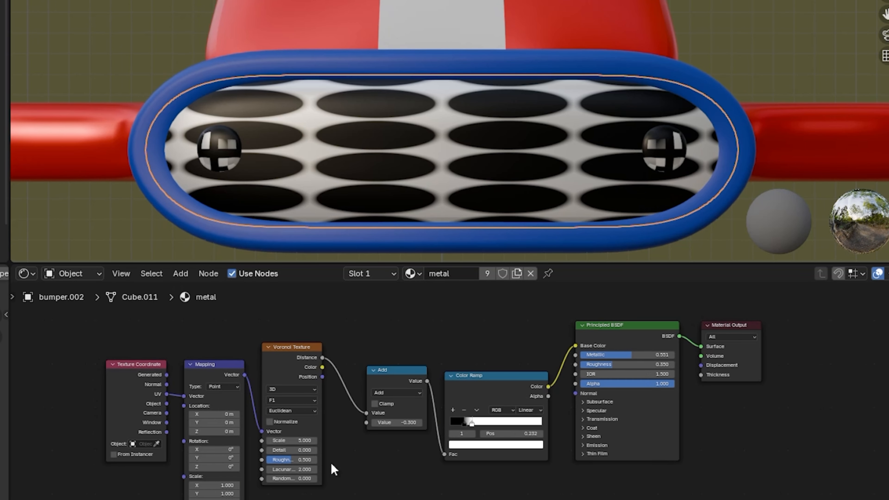
Set the Color Ramp's black stop to 0.195 and the Add node's value to -0.100
drag(464, 424, 469, 424)
drag(395, 422, 402, 422)
middle_drag(443, 485, 456, 478)
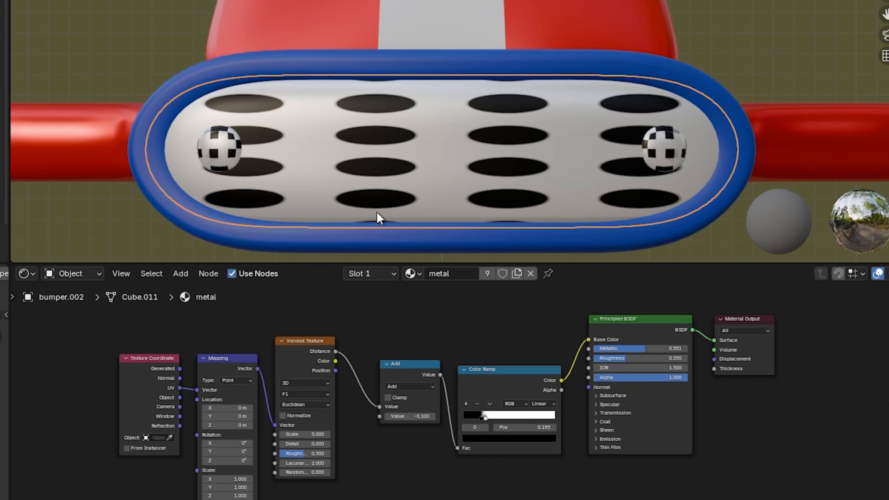
Set the Mapping node's Y scale to 0.3, and fine-tune it to 0.26
scroll(451, 468, up, 4)
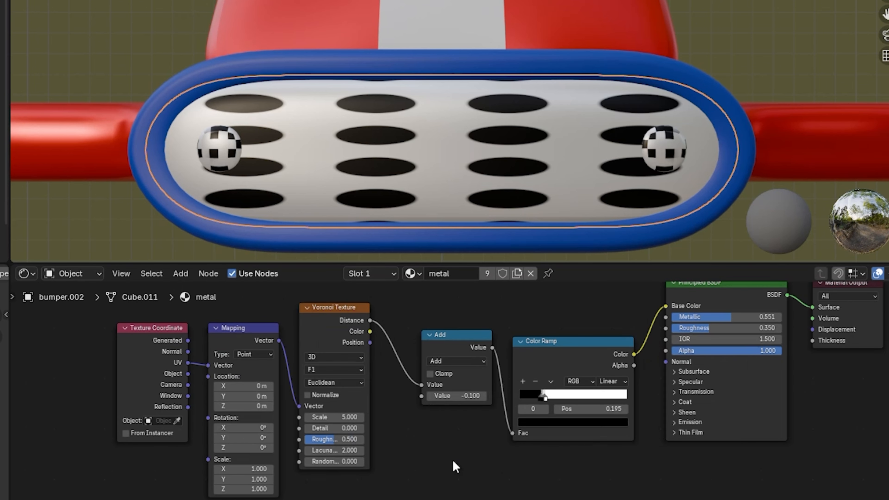
click(293, 481)
text(0.3)
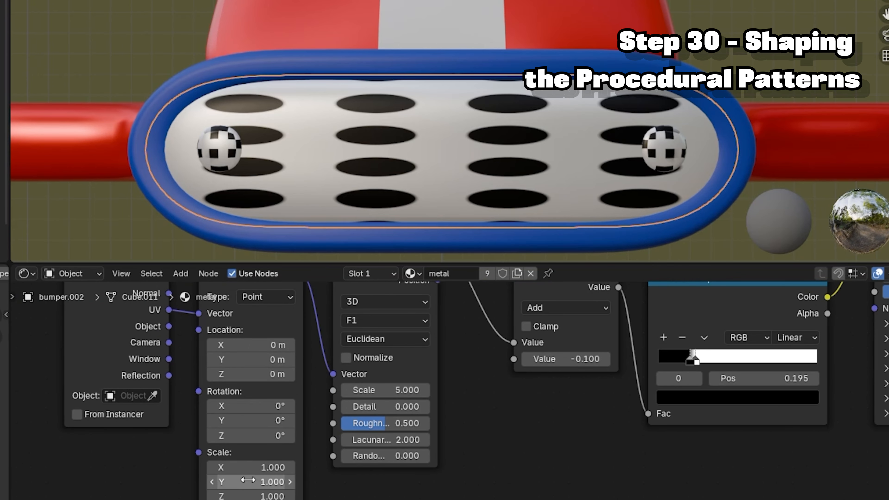
key(Return)
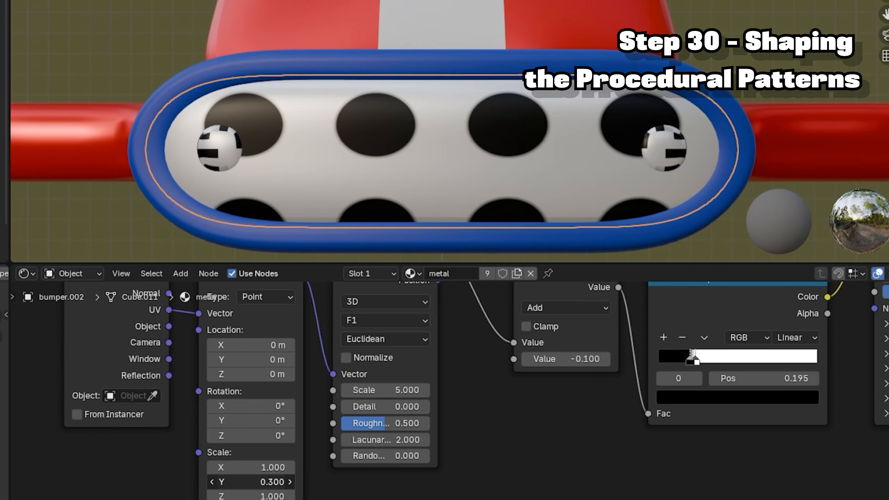
mouse_move(248, 481)
ctrl+mouse_down()
mouse_move(262, 481)
mouse_move(242, 481)
mouse_move(250, 481)
ctrl+mouse_up()
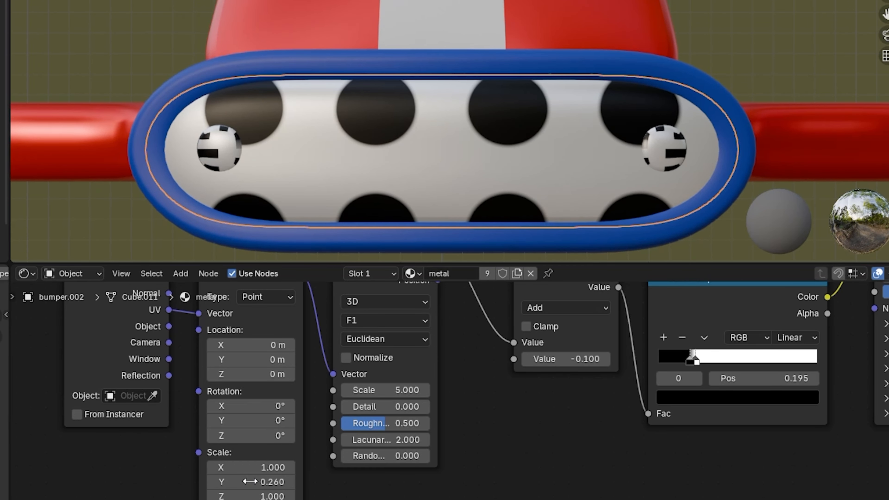
Set the Add value to -0.010 and the Mapping location to X 0.09 m and Y 0.18 m
drag(577, 358, 568, 359)
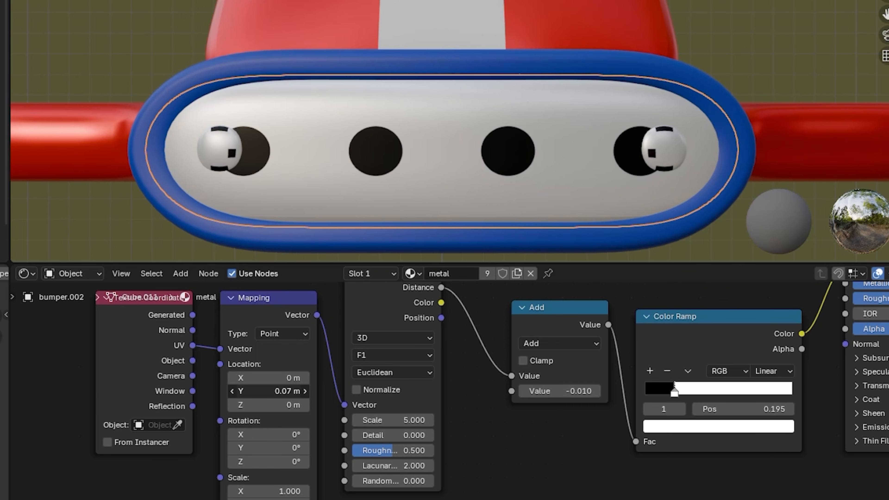
drag(273, 391, 249, 379)
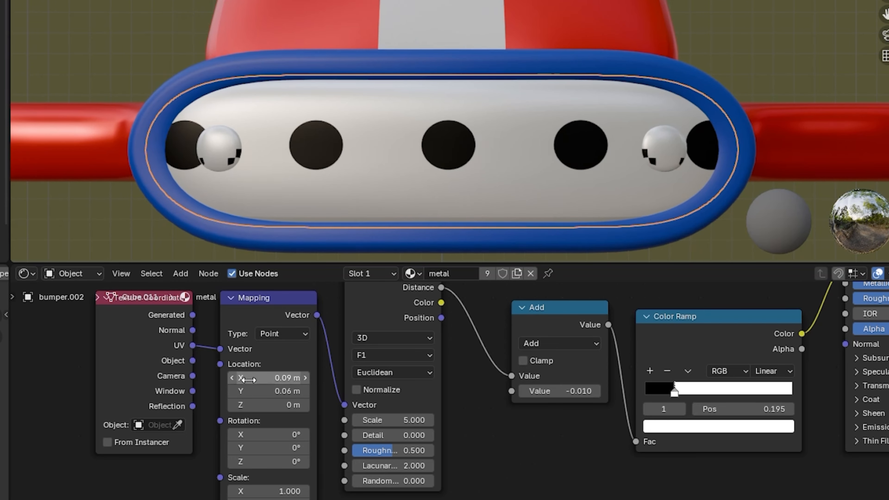
mouse_move(553, 105)
middle_down()
mouse_move(469, 112)
mouse_move(524, 93)
mouse_move(549, 105)
middle_up()
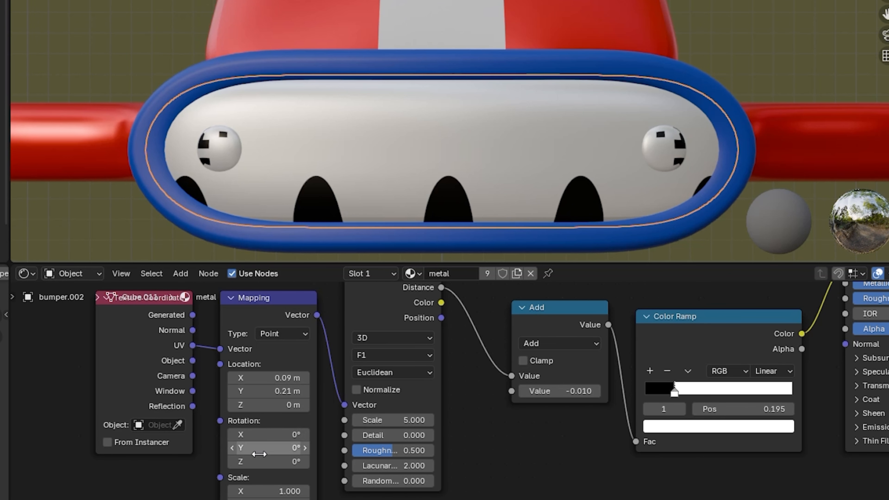
mouse_move(253, 391)
mouse_down()
mouse_move(266, 391)
mouse_move(245, 391)
mouse_move(254, 391)
mouse_up()
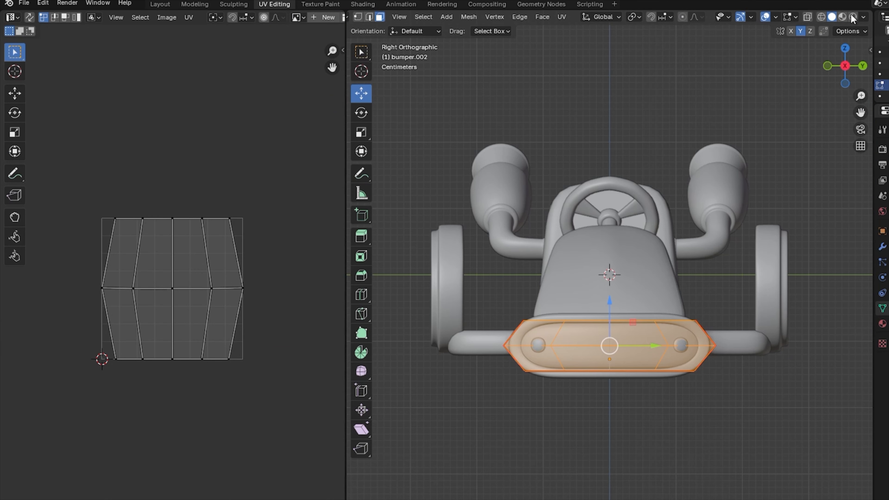
In UV Editing with Material Preview shading, select all plate UVs, rotate them about -5° and move them down about 0.10
click(842, 16)
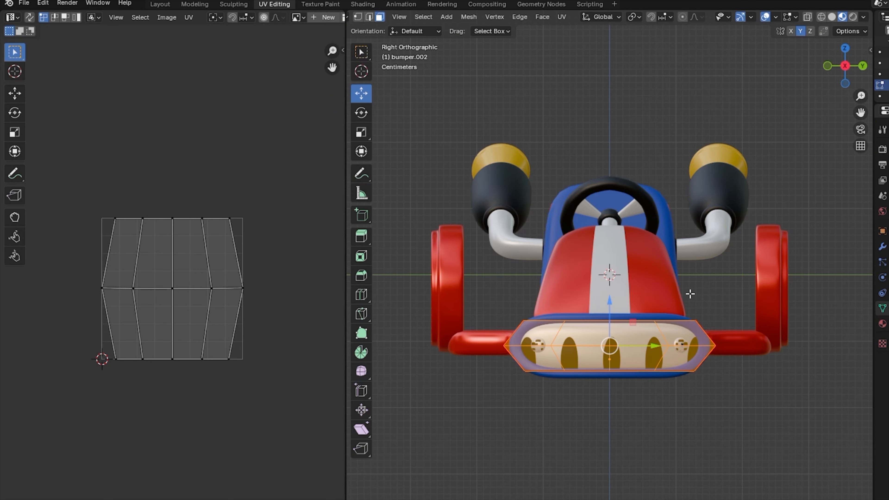
drag(859, 99, 858, 82)
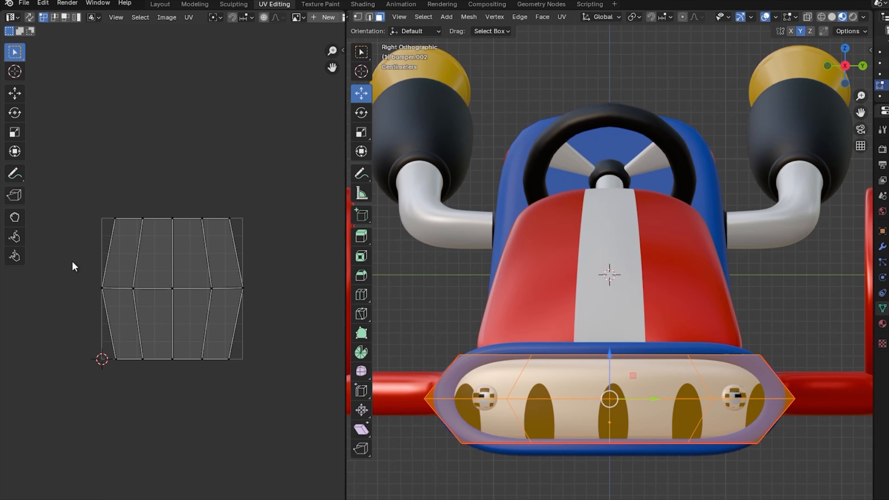
click(140, 17)
click(145, 39)
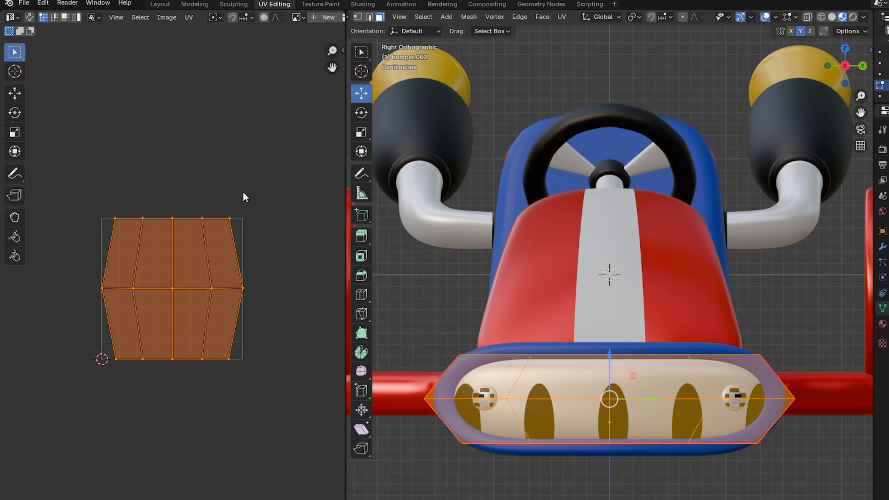
key(r)
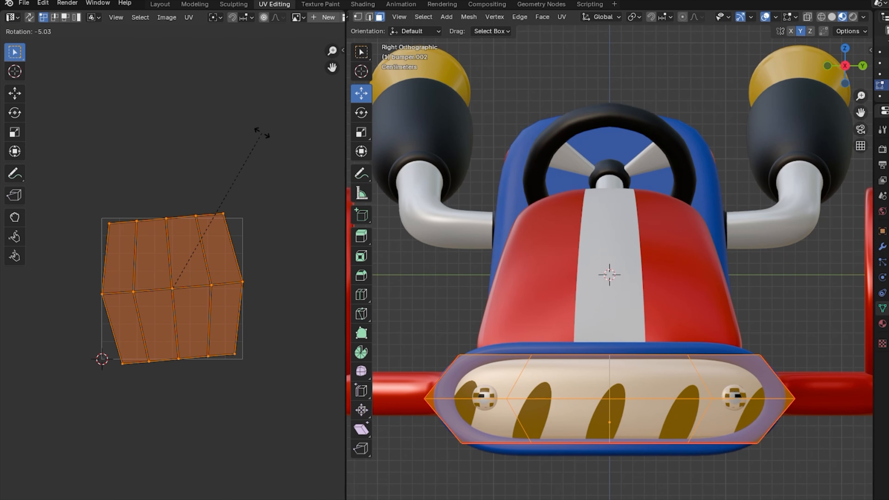
click(260, 132)
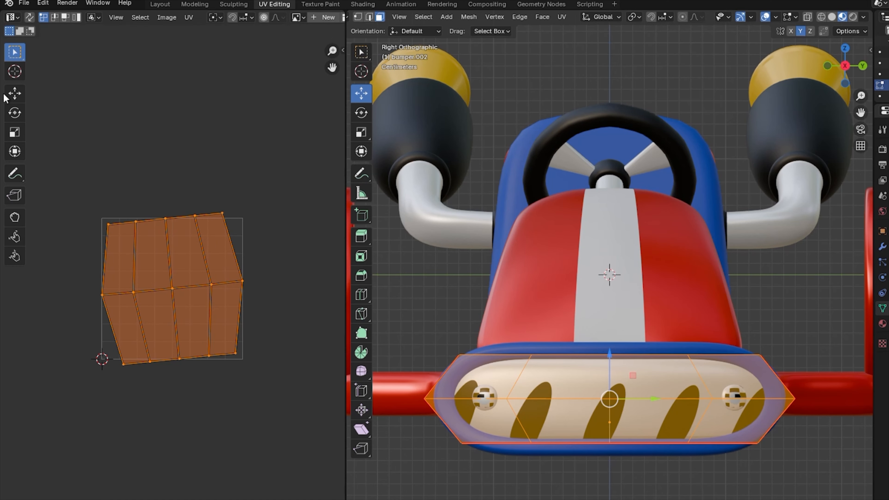
key(g)
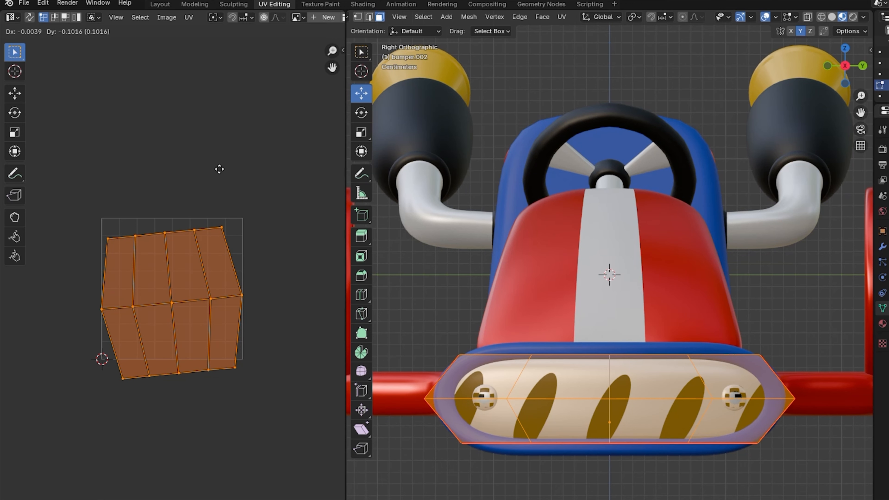
click(220, 169)
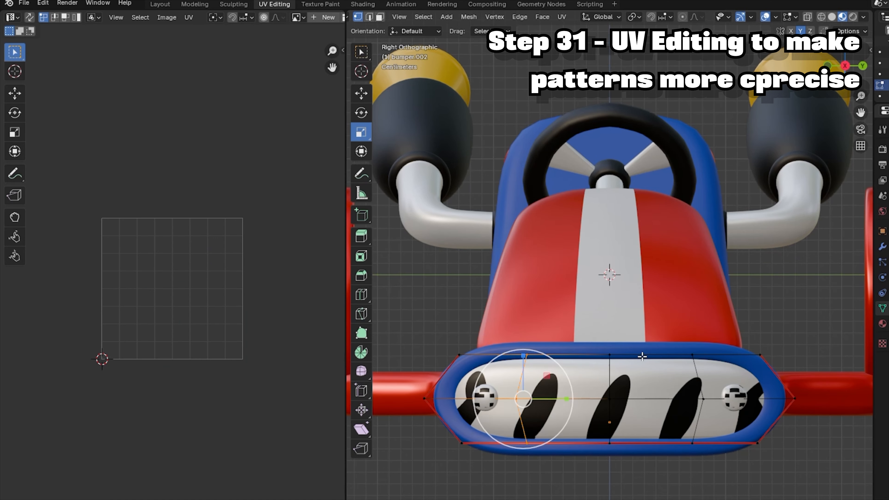
Adjust the Correct Face Attributes option and move the plate's mirrored inner edge loops outward along Y
click(854, 32)
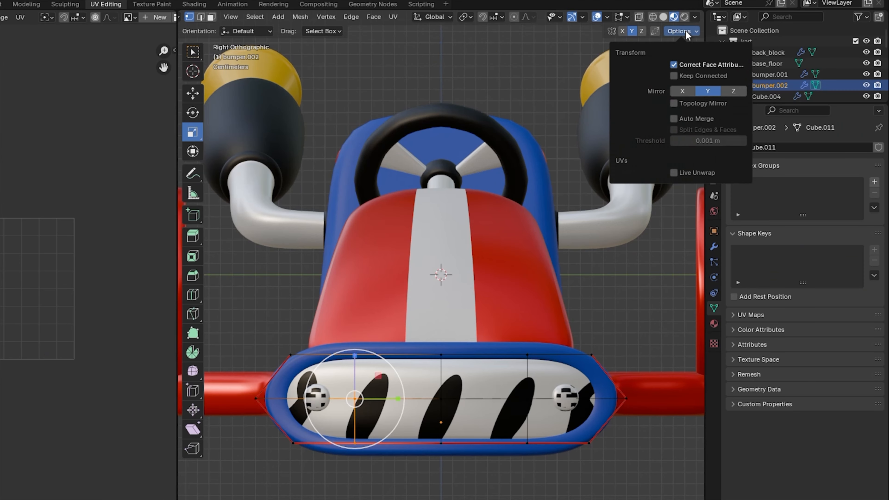
click(193, 92)
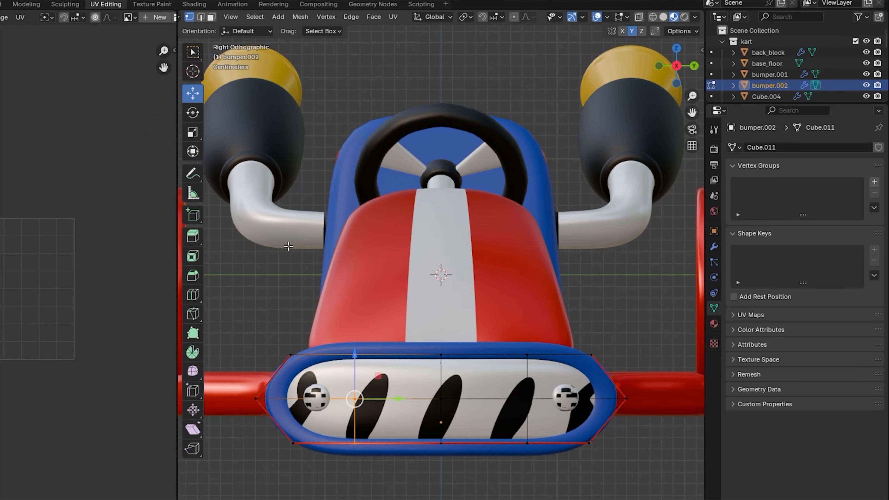
drag(391, 399, 409, 402)
key(ctrl+z)
click(686, 31)
click(673, 67)
drag(386, 399, 376, 406)
Select the plate's four middle faces in face mode and invert the selection to the end faces
key(3)
drag(346, 499, 529, 322)
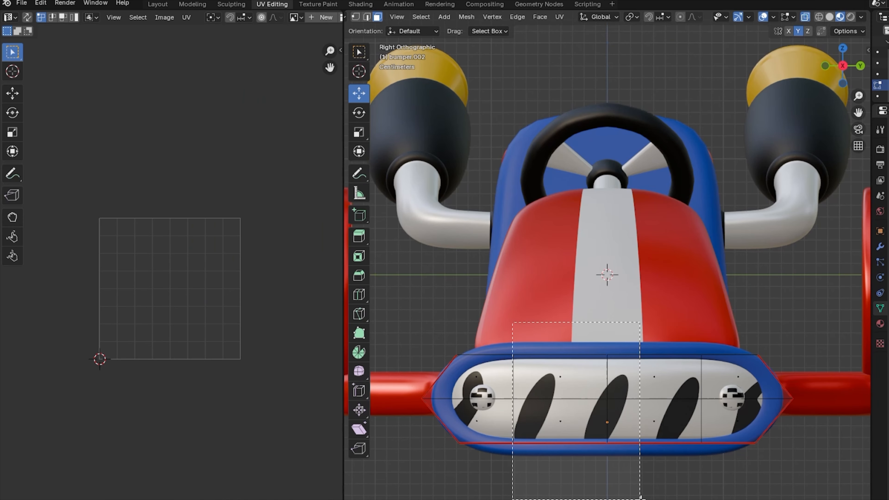
drag(695, 322, 696, 323)
click(421, 17)
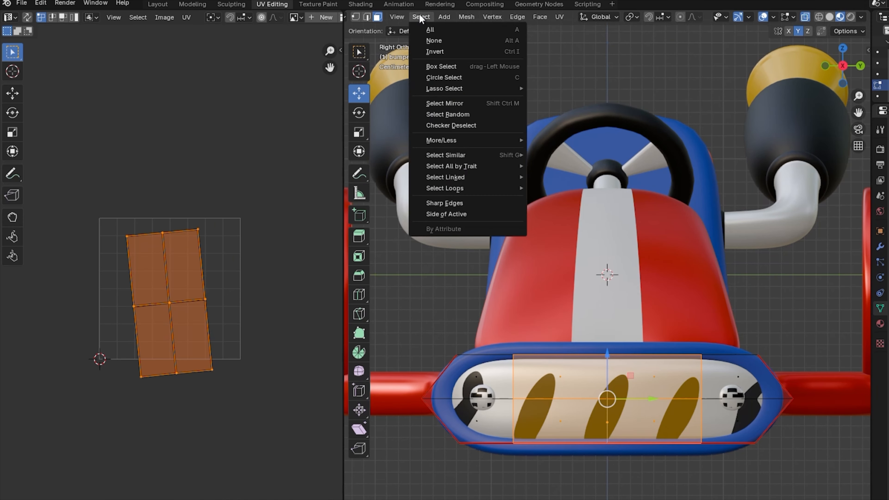
click(438, 51)
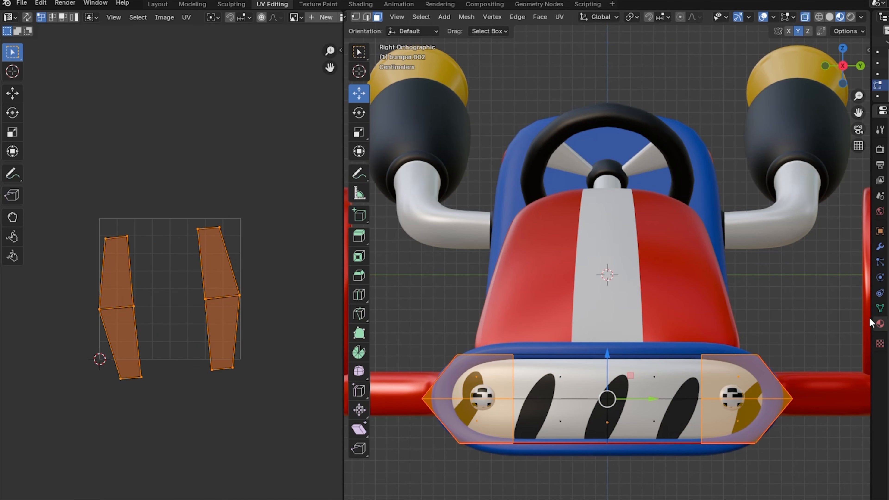
Switch to the Shading workspace and name the plate's patterned material metal_bluedeco
click(355, 4)
double_click(514, 319)
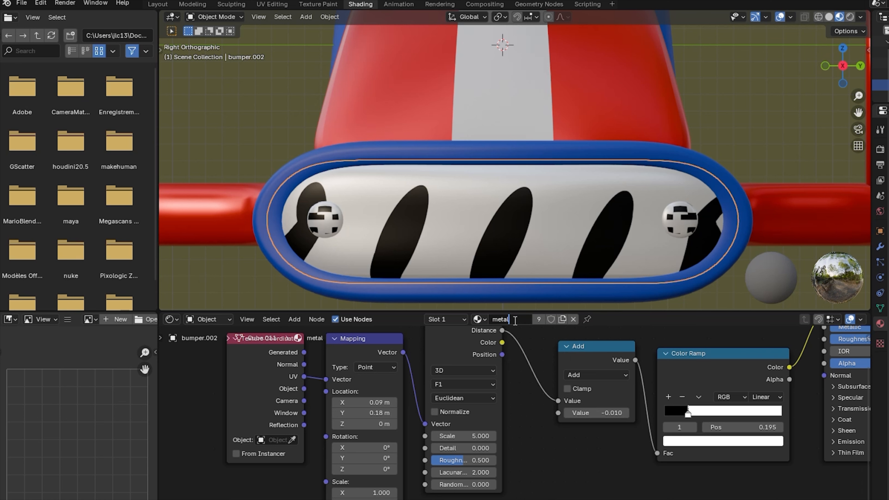
text(è)
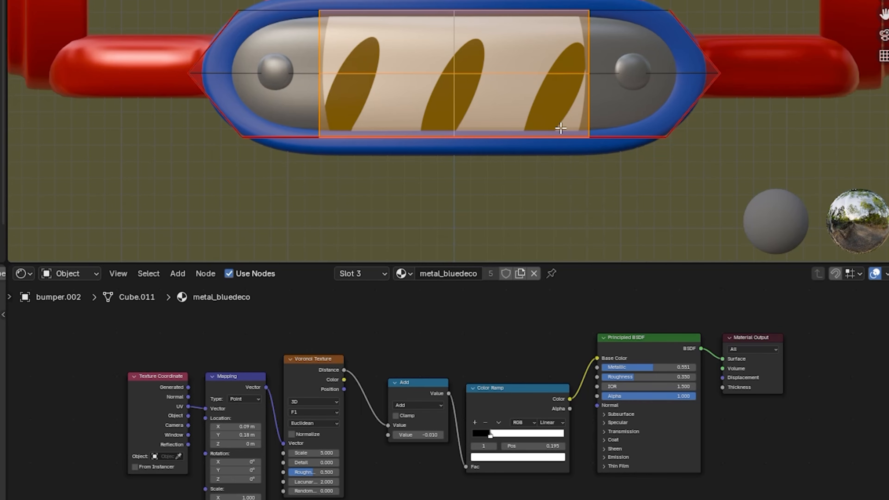
Scale the UVs of the plate's middle faces to fit the diagonal stripes between the bolts
scroll(604, 95, up, 3)
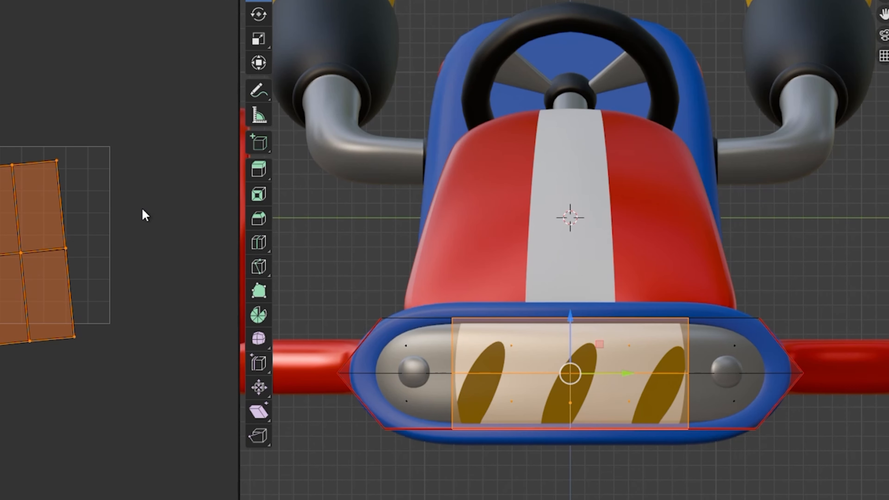
key(s)
click(159, 205)
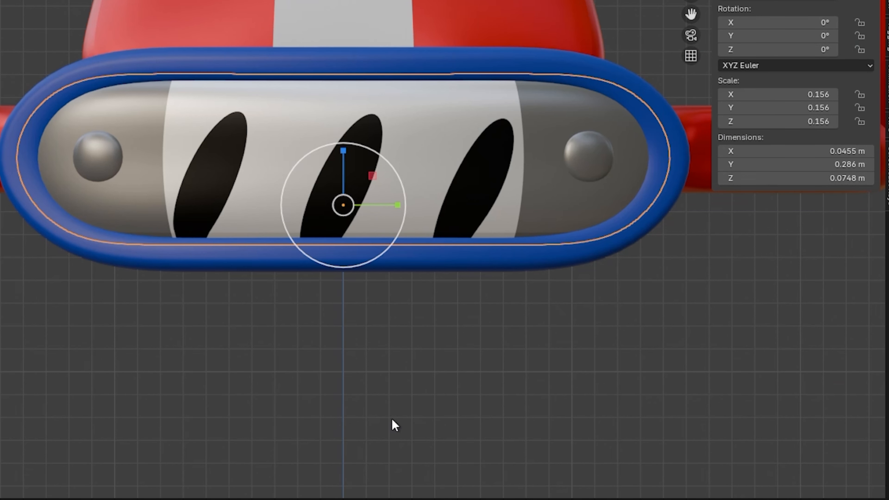
Duplicate the metal_bluedeco pattern nodes from Texture Coordinate through Color Ramp and place the copies below the originals
click(663, 376)
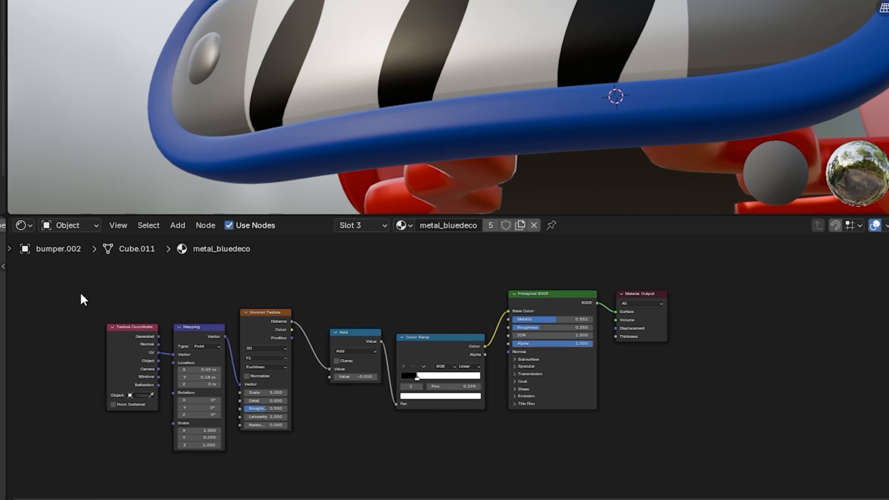
drag(75, 284, 429, 463)
right_click(391, 339)
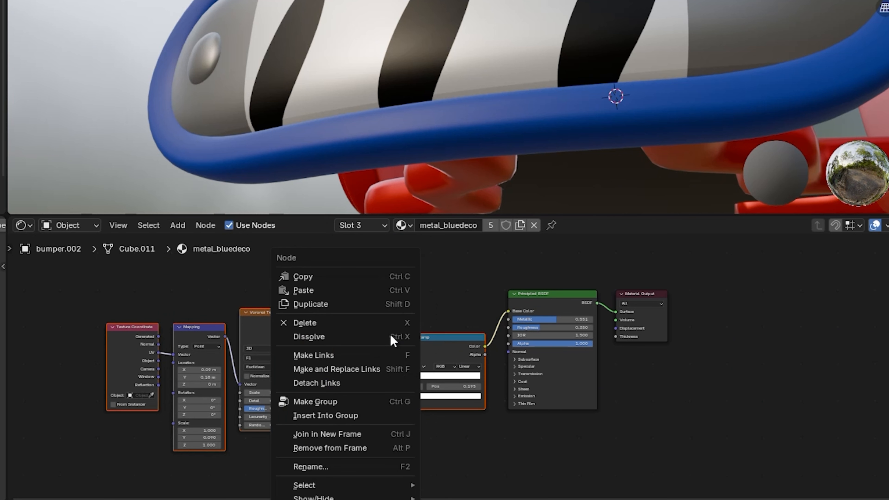
click(340, 303)
click(337, 461)
Add a Bump node between the duplicated Color Ramp and the Principled BSDF's Normal input, and adjust the duplicated ramp's stop
middle_drag(528, 460, 492, 347)
drag(468, 352, 470, 353)
text(b)
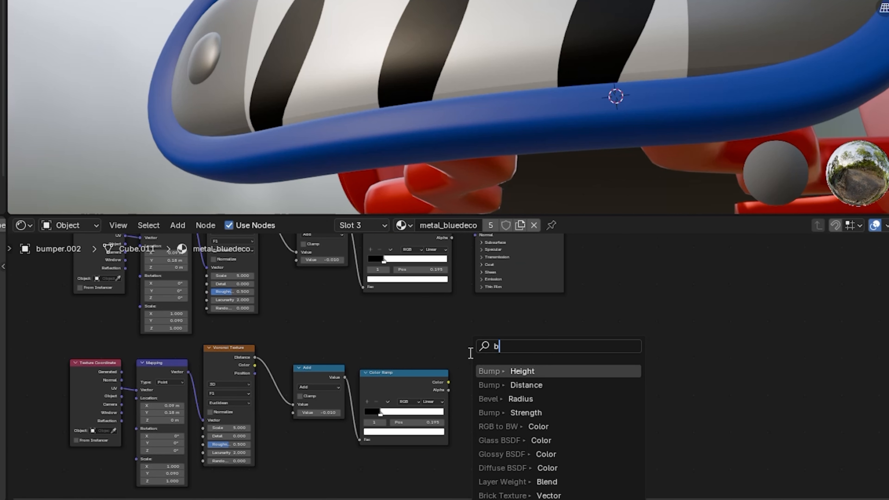
text(ump)
click(532, 399)
click(481, 366)
middle_drag(552, 340, 551, 399)
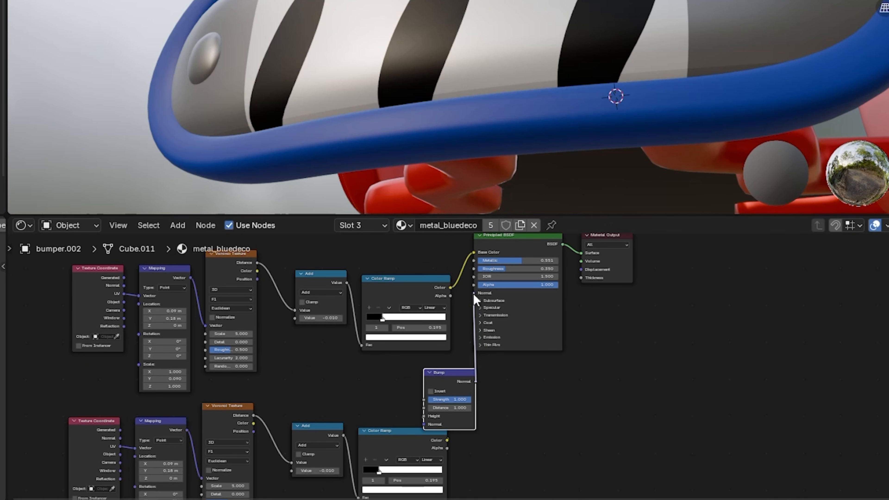
middle_drag(545, 407, 618, 357)
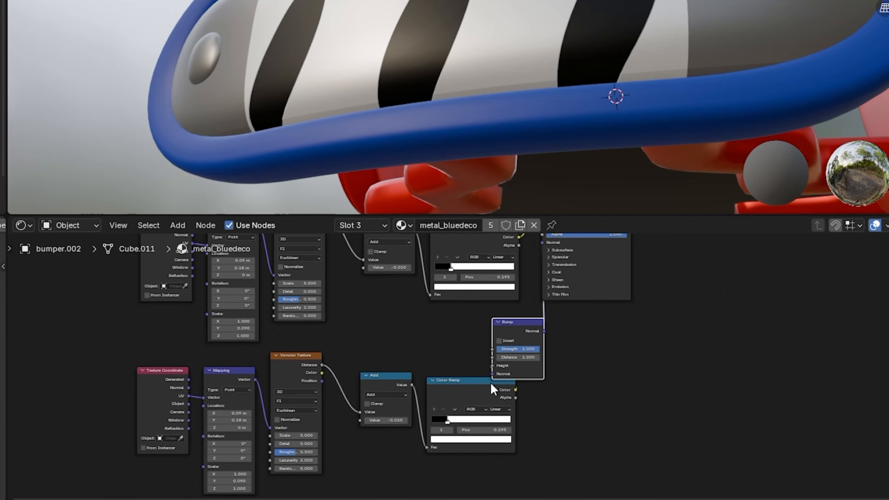
drag(449, 423, 452, 424)
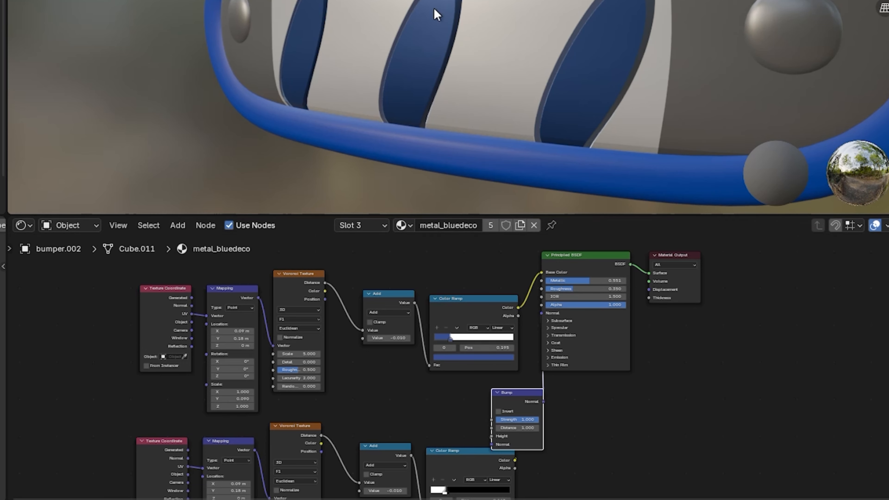
Brighten the stripe colour to a lighter blue on the first stop of the base colour's Color Ramp
click(455, 355)
drag(482, 331, 493, 331)
middle_drag(297, 147, 376, 131)
middle_drag(374, 476, 382, 446)
click(507, 379)
click(507, 379)
middle_drag(466, 147, 369, 140)
middle_drag(473, 360, 436, 396)
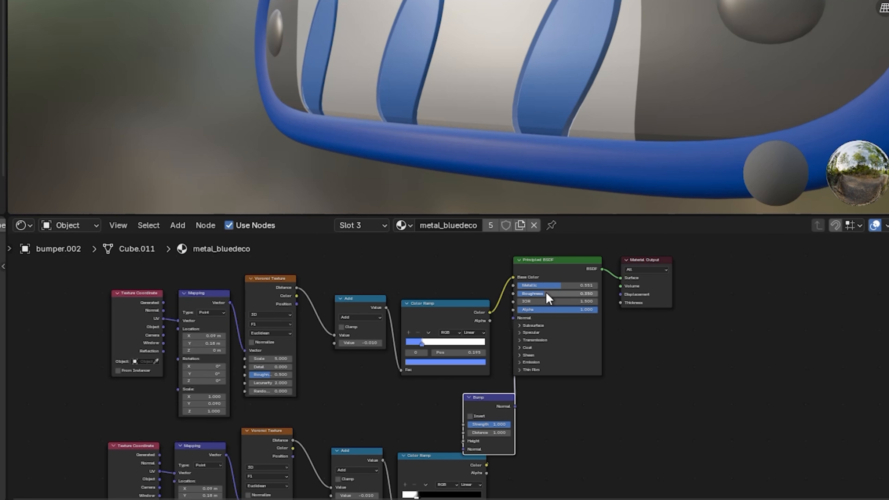
Raise the Principled BSDF's Metallic to about 0.82 and open the colour of the base Color Ramp's white stop
drag(562, 285, 583, 286)
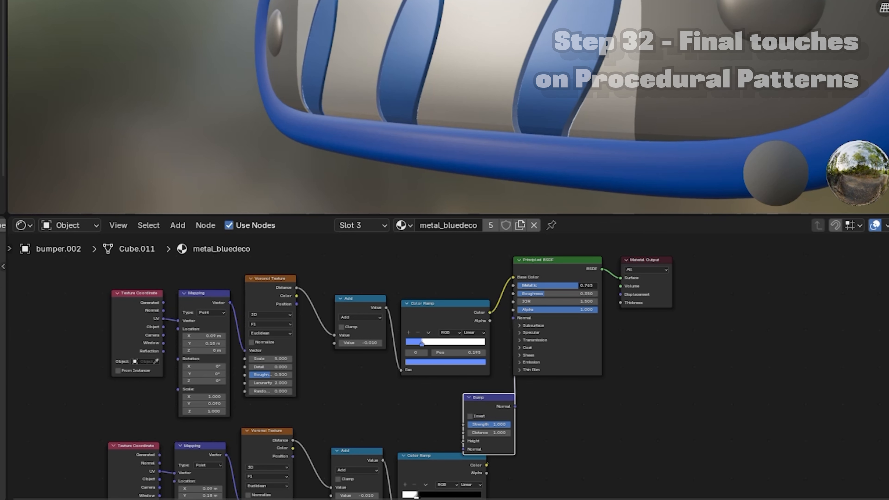
click(428, 342)
click(434, 363)
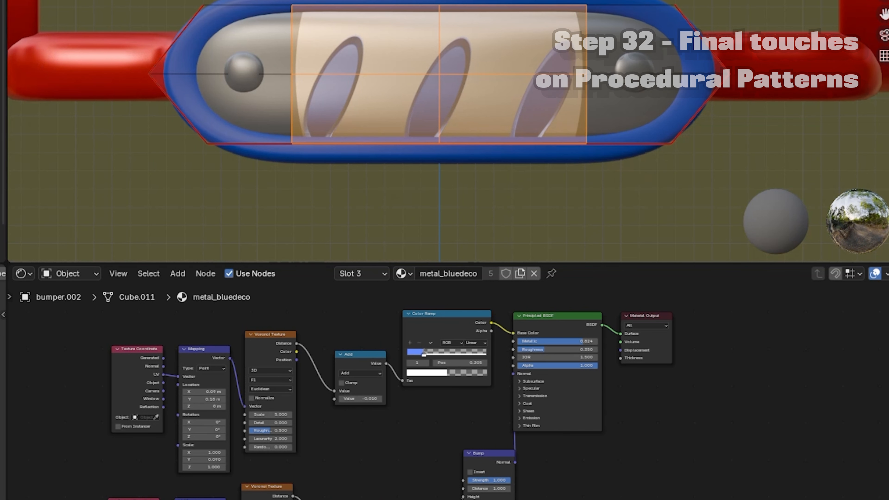
Invert the selection to the plate's end faces, then shrink and move their UVs onto a plain area of the pattern
click(201, 0)
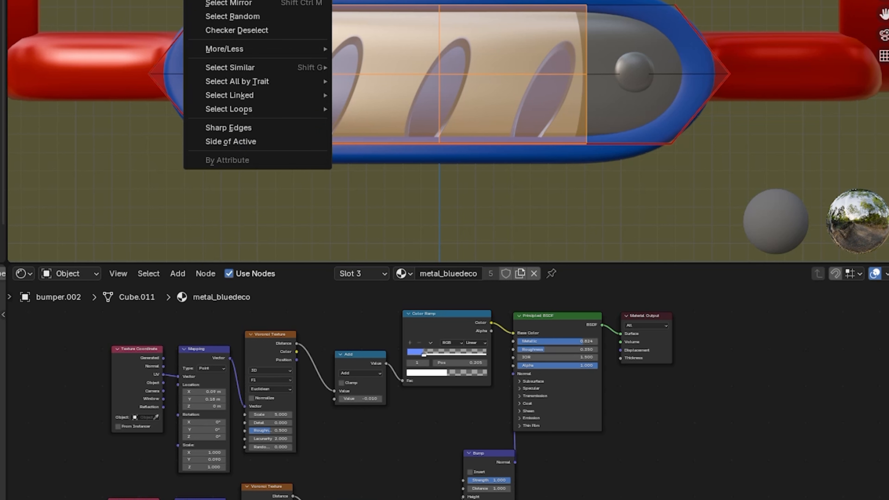
click(275, 5)
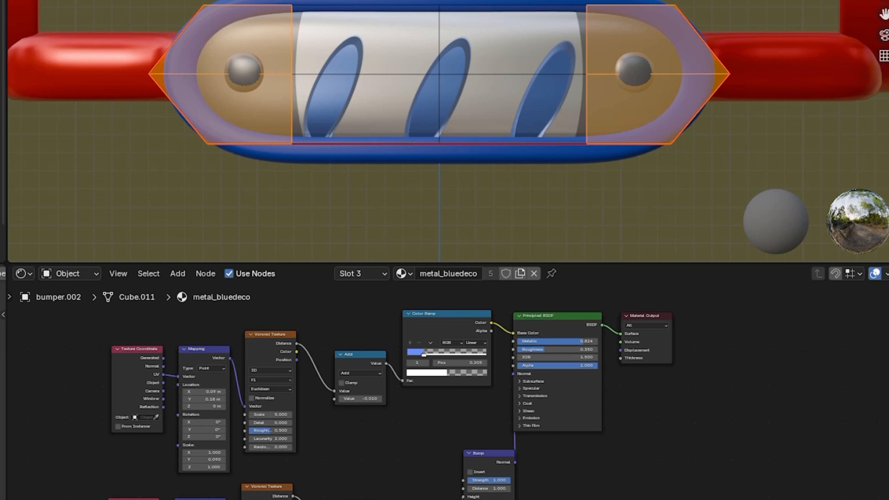
click(888, 146)
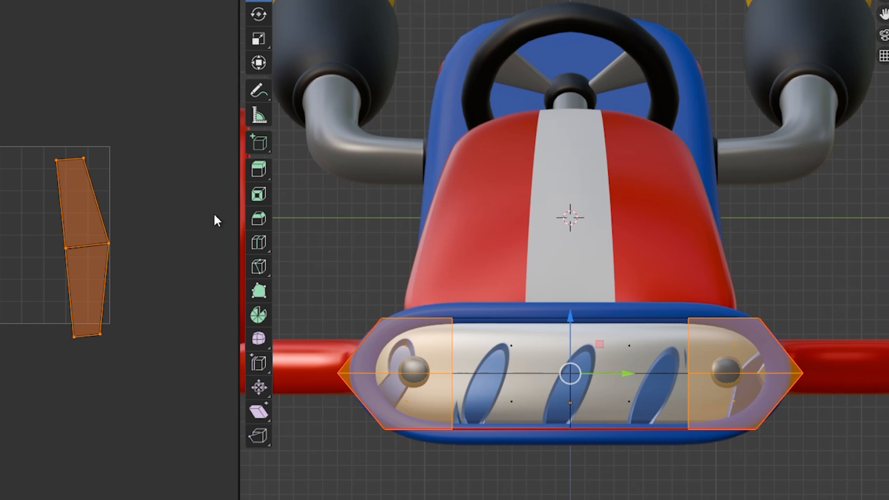
key(s)
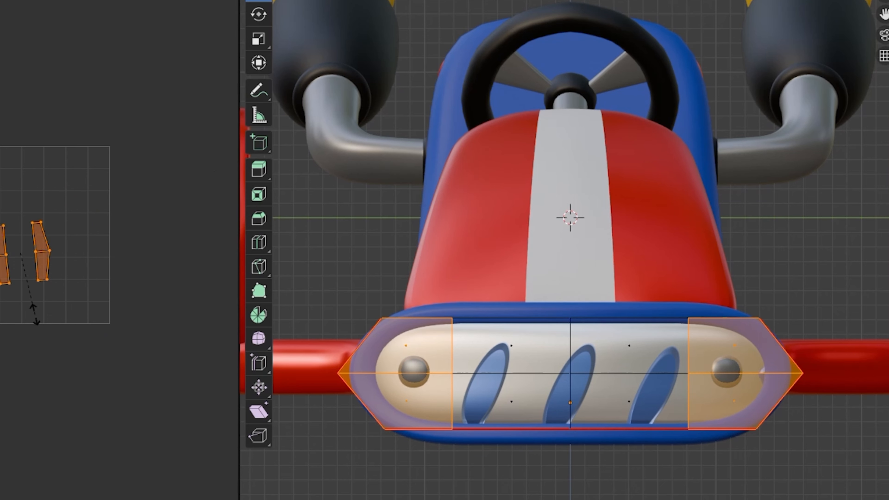
click(14, 250)
key(g)
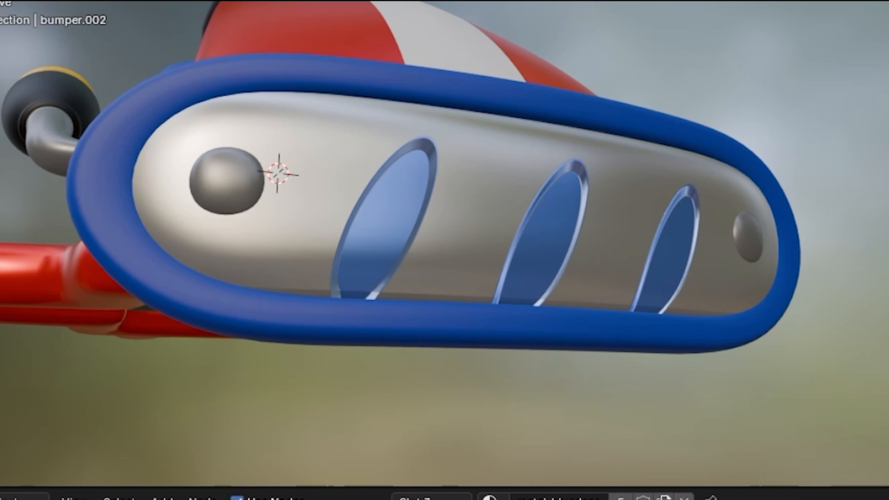
scroll(444, 245, down, 3)
scroll(445, 241, up, 4)
scroll(444, 245, down, 5)
middle_drag(444, 246, 315, 123)
middle_drag(455, 140, 600, 17)
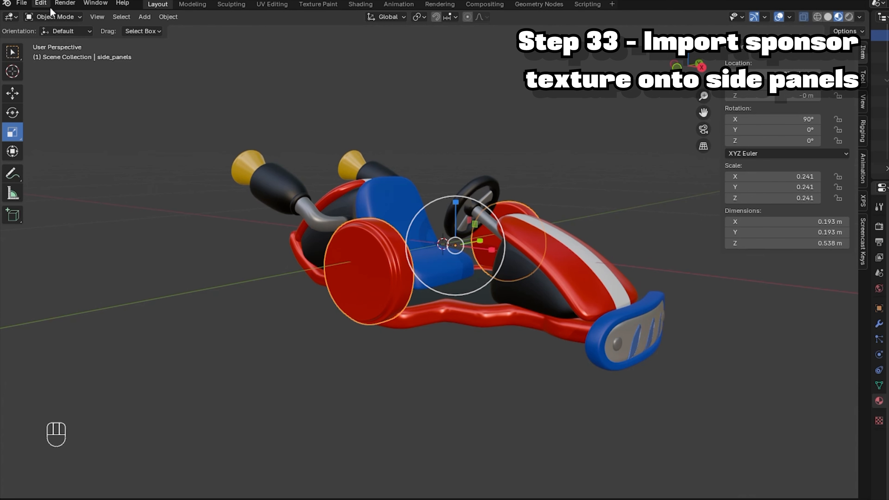
Enter Edit Mode on side_panels and select the outer round faces of the first side panel
click(51, 16)
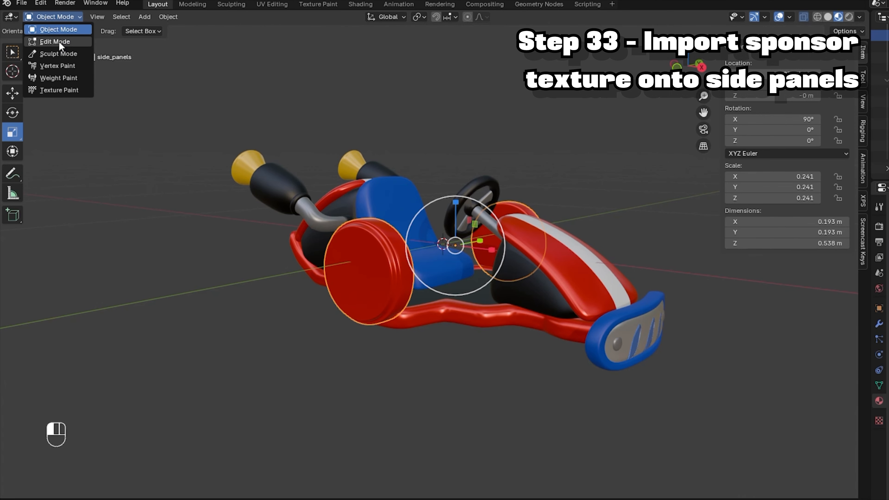
click(58, 41)
key(KP_1)
middle_drag(479, 208, 490, 274)
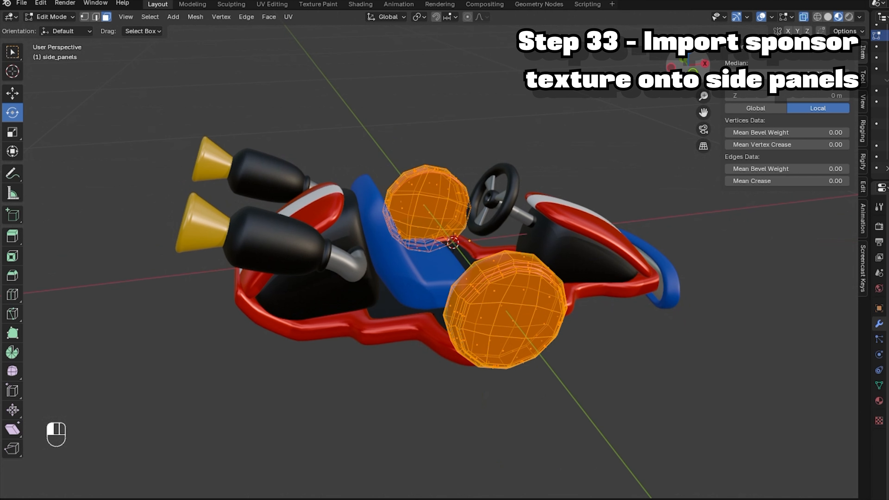
click(494, 293)
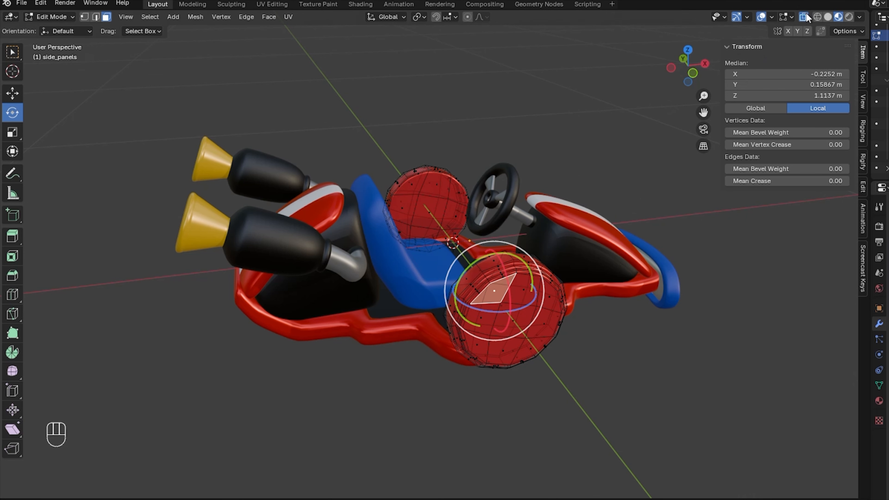
ctrl+click(551, 316)
ctrl+click(494, 348)
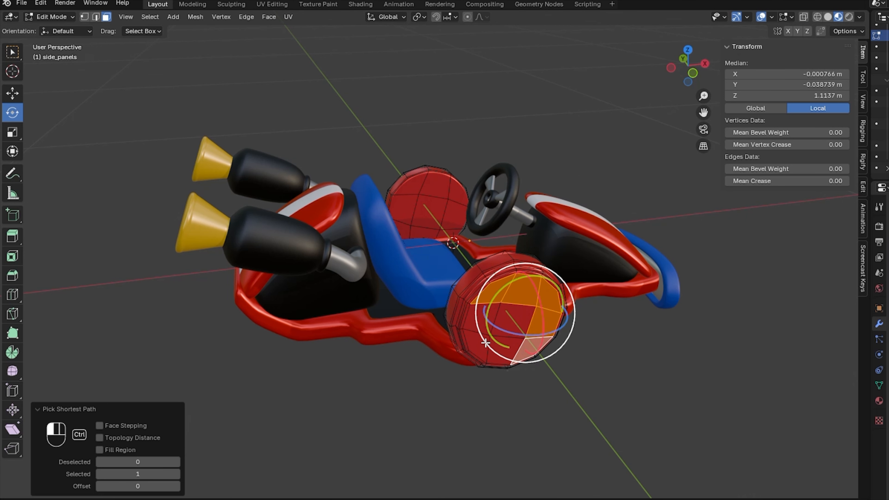
Select the matching outer round faces on the opposite side panel
drag(694, 75, 687, 68)
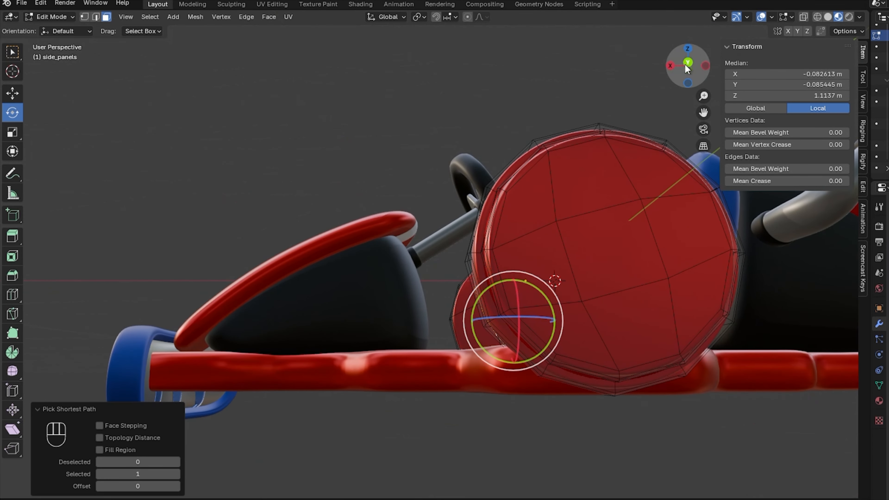
click(534, 191)
ctrl+click(685, 238)
ctrl+click(694, 289)
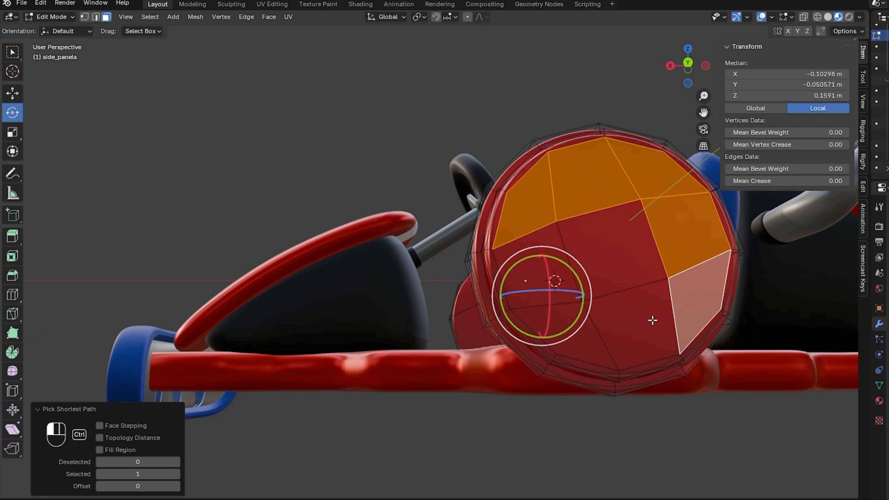
ctrl+click(557, 299)
ctrl+click(591, 257)
drag(687, 68, 676, 81)
Add a second material named sticker to side_panels and assign it to the selected round faces
click(879, 400)
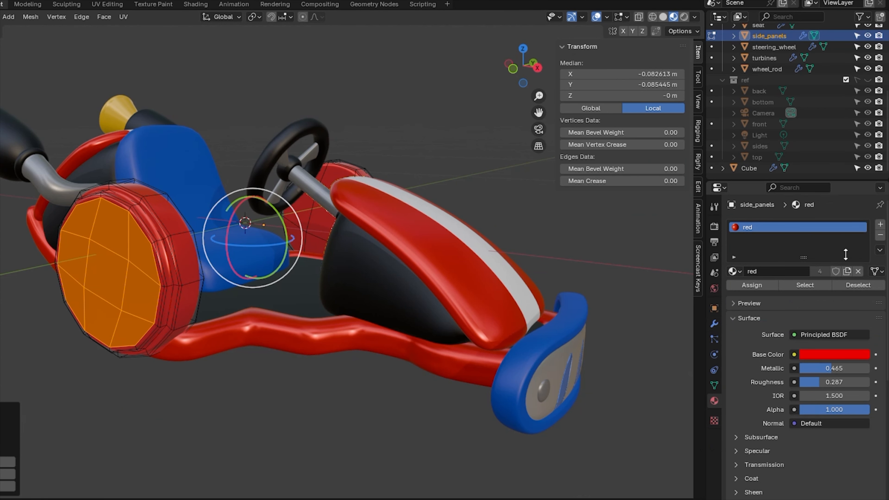
click(880, 224)
click(804, 297)
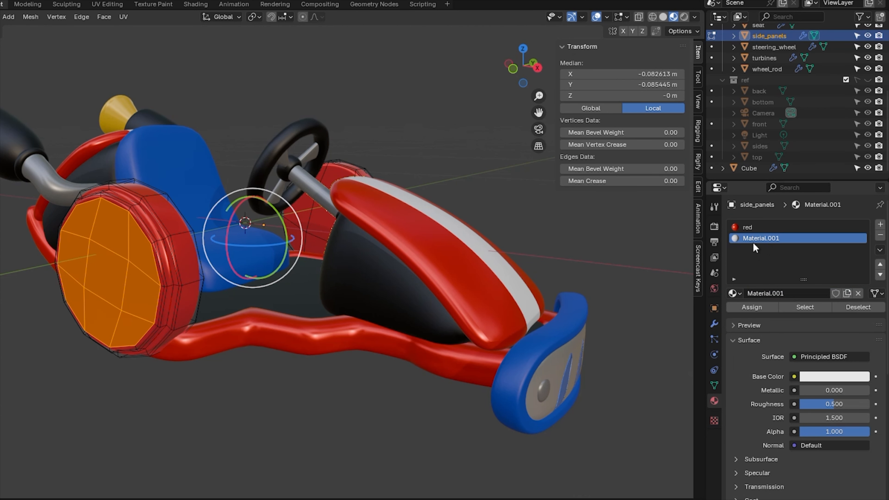
click(753, 241)
text(stic)
text(ker)
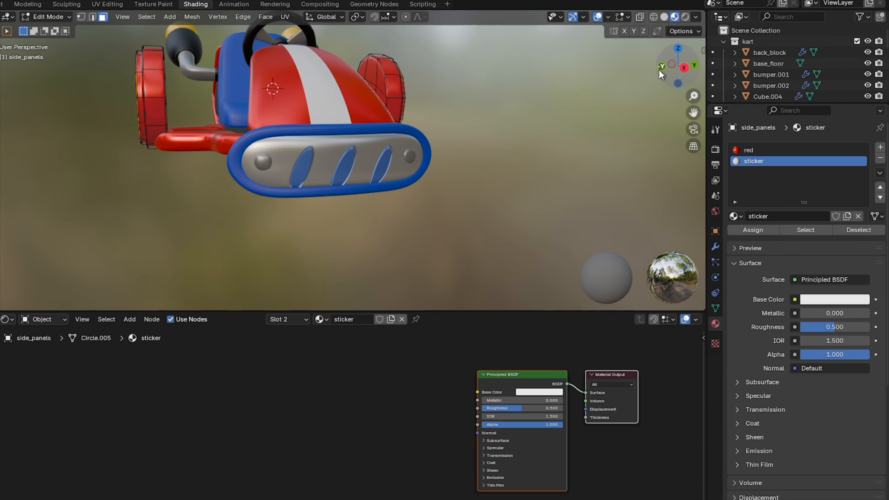
drag(659, 70, 689, 71)
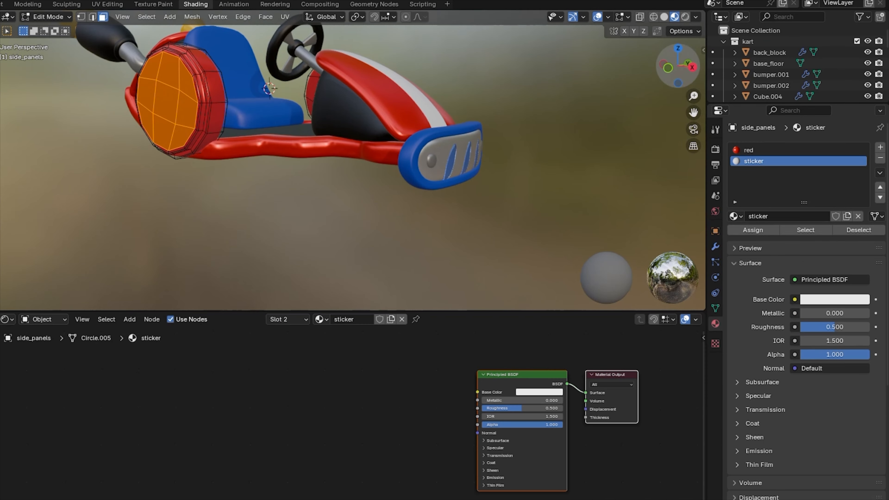
click(774, 229)
Separate the selected sticker faces into their own object and return to Object Mode
right_click(378, 122)
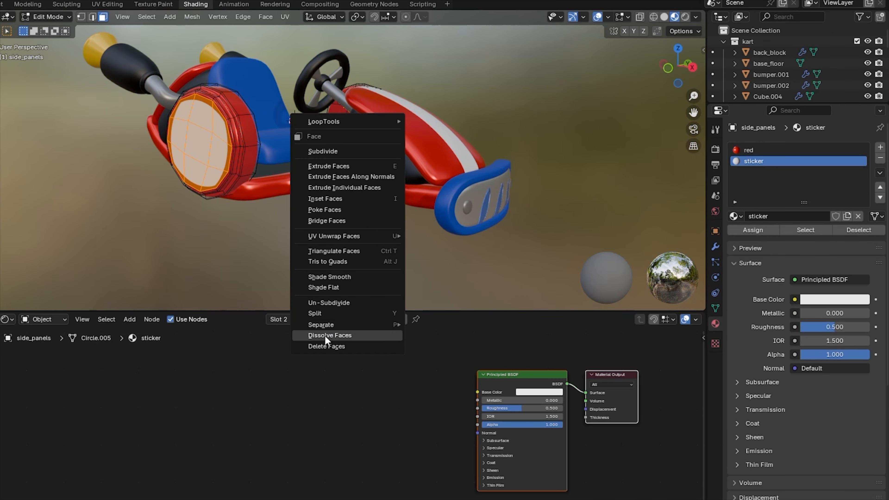
mouse_move(350, 324)
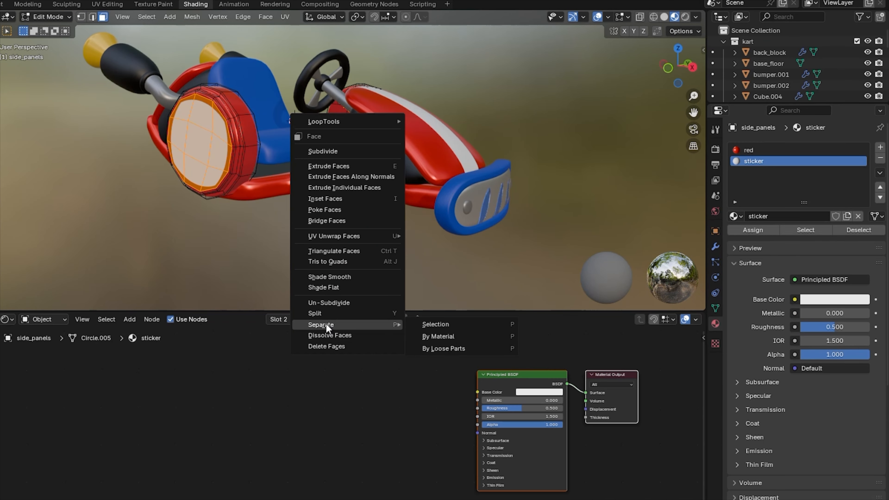
click(430, 324)
click(46, 17)
click(46, 30)
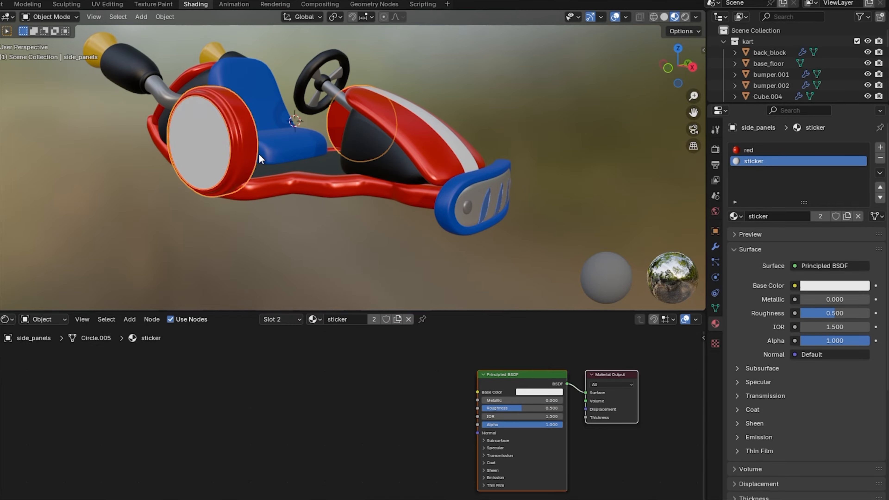
Unwrap the round sticker faces in Edit Mode from the front view with Project from View (Bounds)
right_click(207, 121)
click(33, 16)
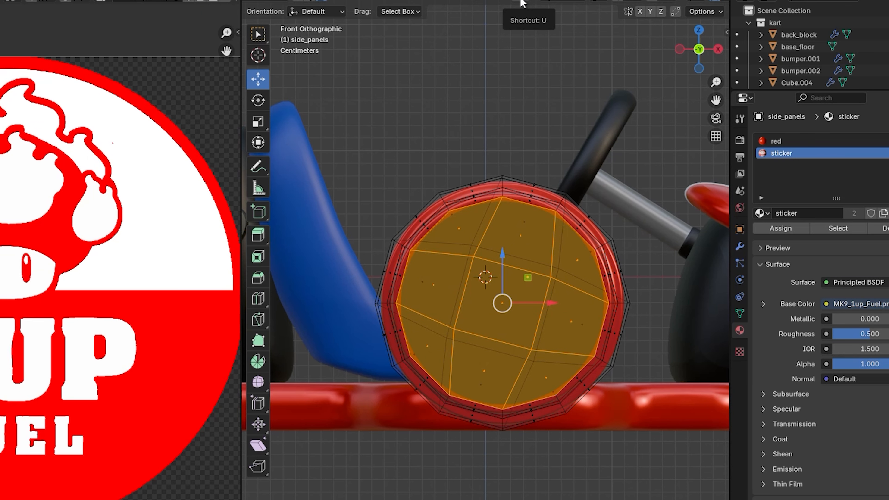
click(523, 3)
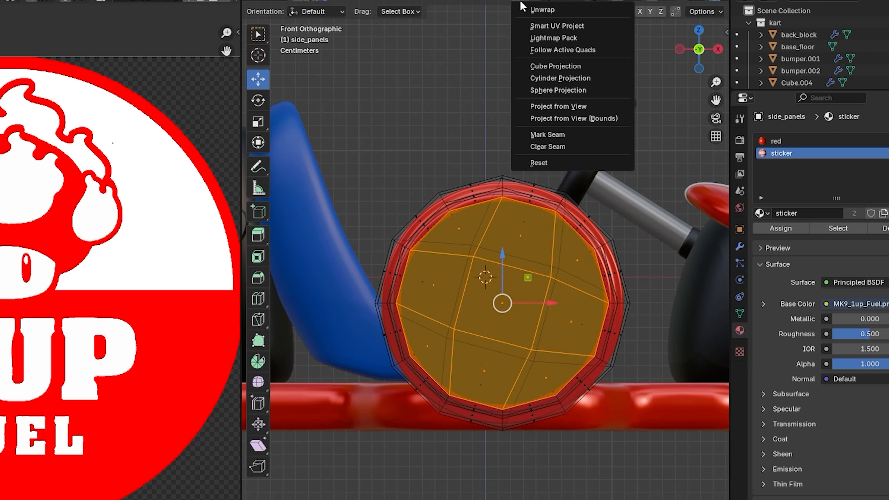
click(571, 119)
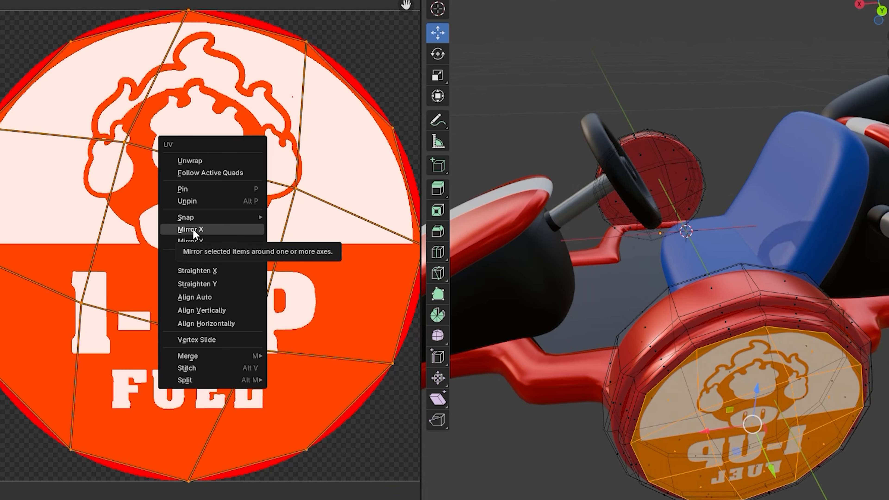
Mirror the opposite panel's sticker UVs along X so the 1-UP Fuel logo reads correctly
click(193, 230)
drag(883, 10, 888, 2)
drag(888, 35, 888, 84)
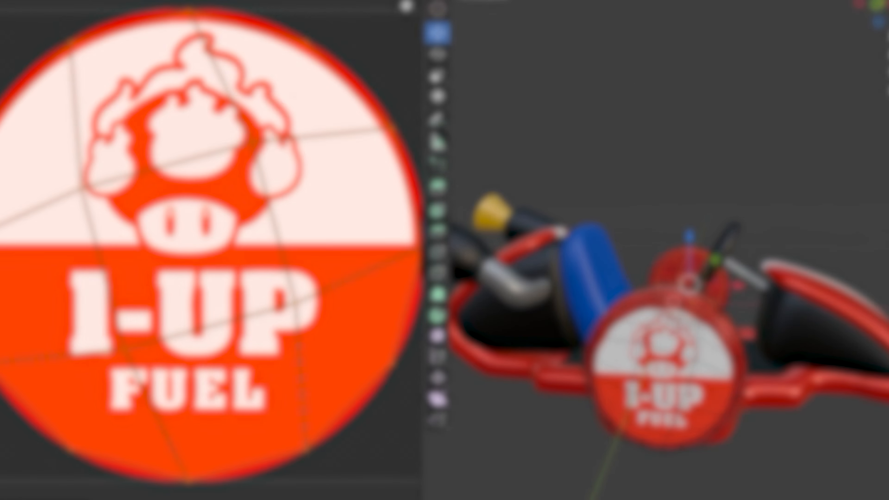